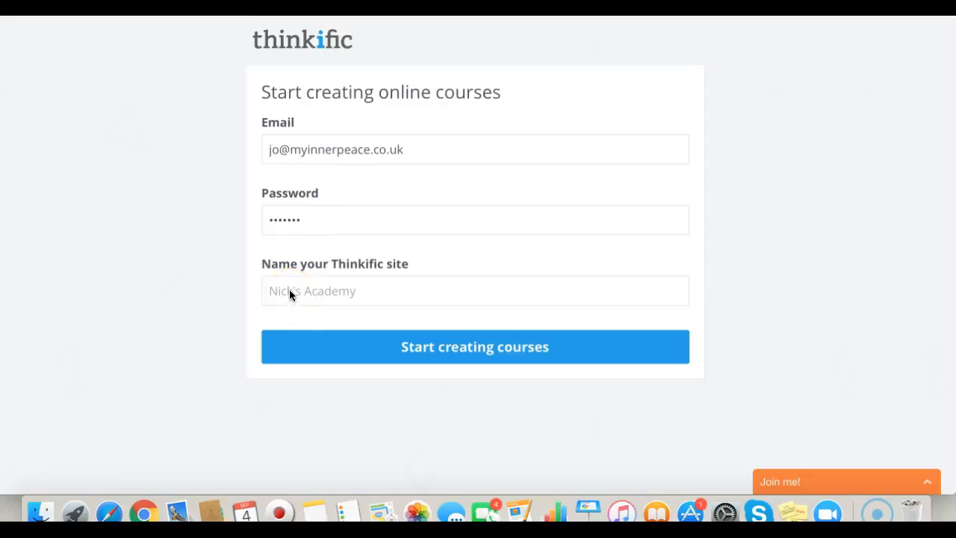
Enter MIP as the name of the new Thinkific site in the sign-up form.
{"action": "left_click", "coordinate": [289, 290]}
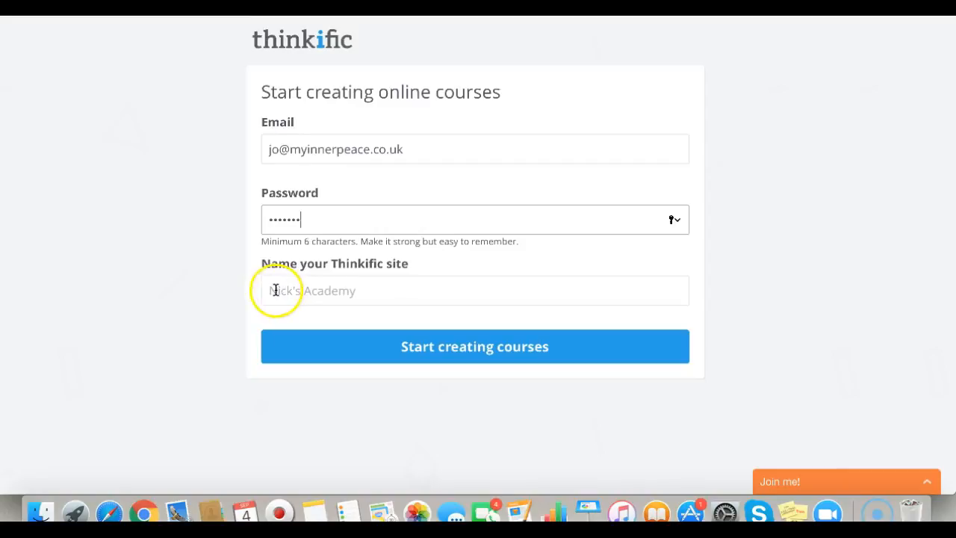
{"action": "left_click", "coordinate": [275, 291]}
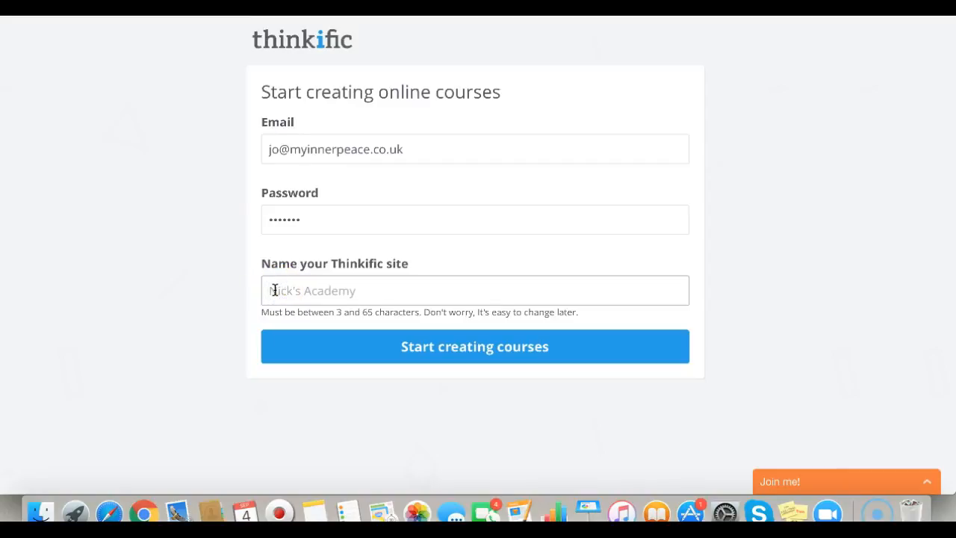
{"action": "type", "text": "M"}
{"action": "type", "text": "y"}
{"action": "type", "text": "P"}
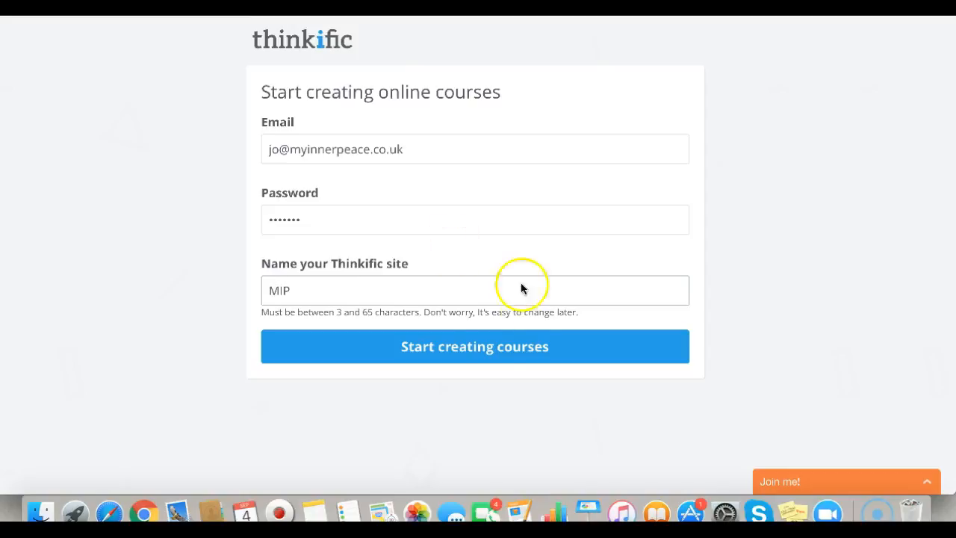
Submit the sign-up form to start creating courses and save the account password in iCloud Keychain.
{"action": "left_click", "coordinate": [444, 348]}
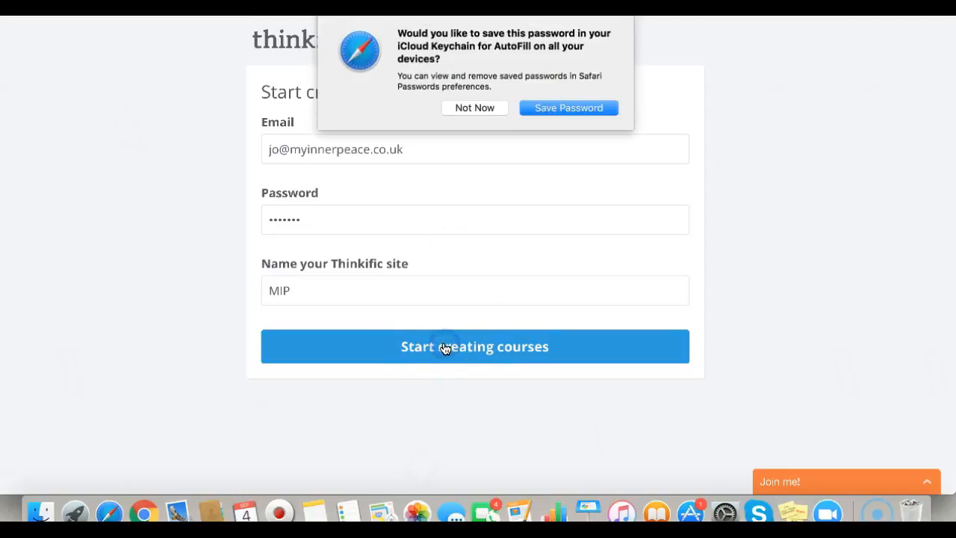
{"action": "left_click", "coordinate": [564, 108]}
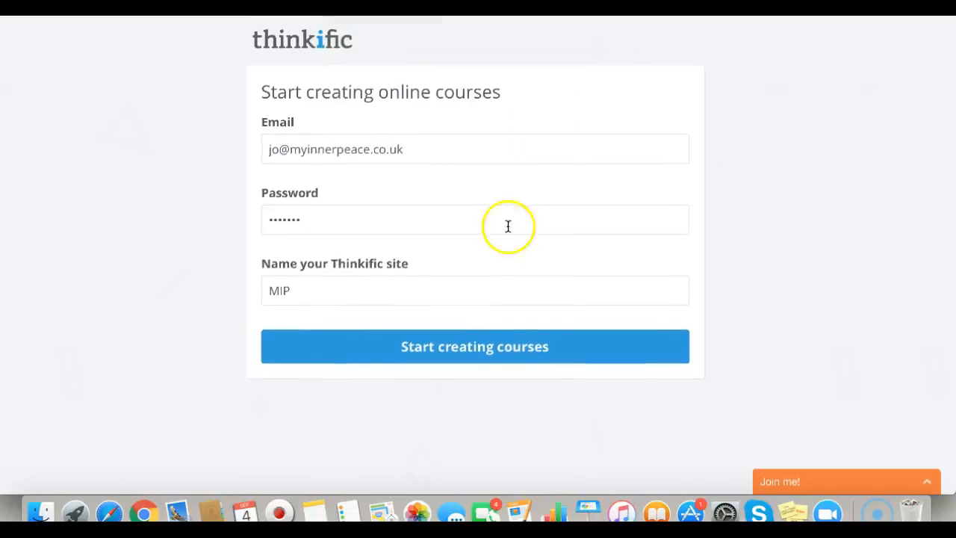
{"action": "left_click", "coordinate": [504, 349]}
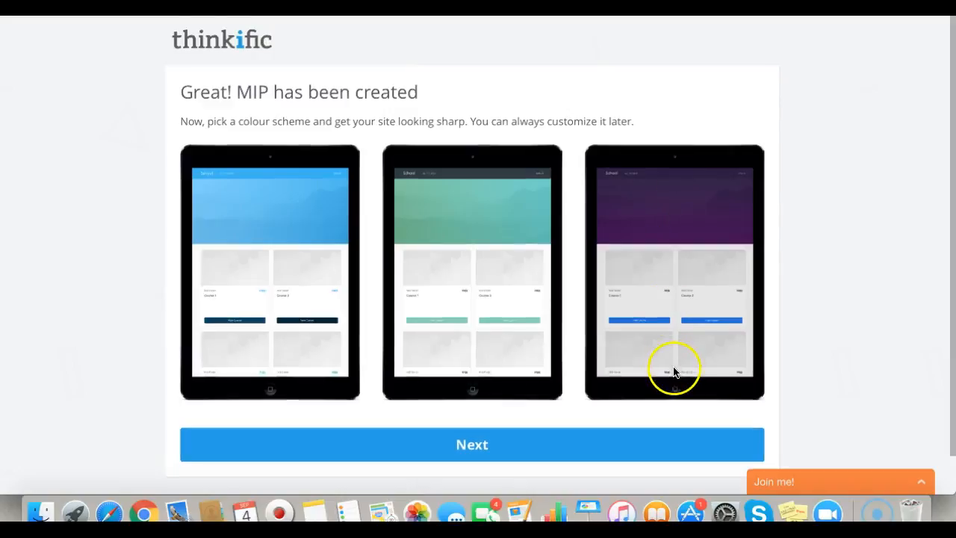
Choose the dark purple colour scheme for the site and continue to the next setup page.
{"action": "left_click", "coordinate": [670, 312]}
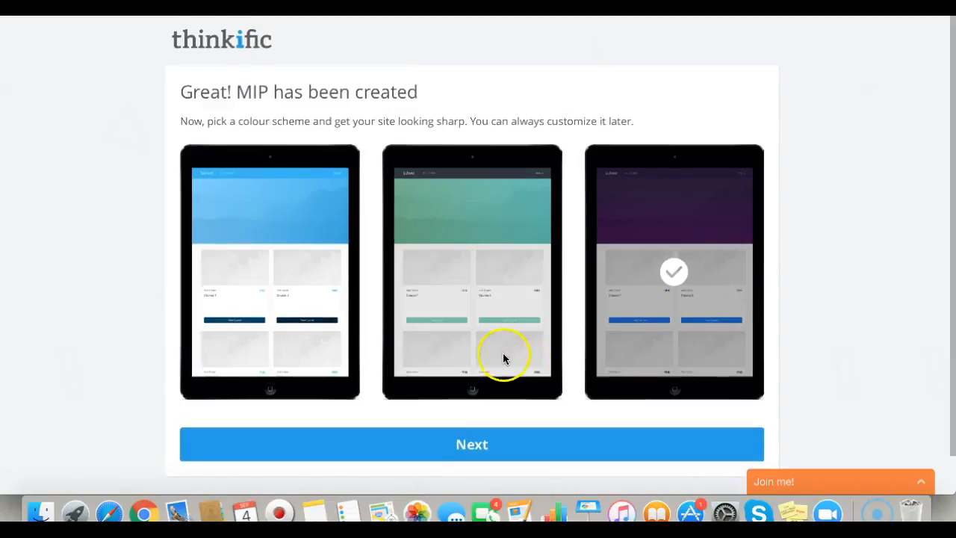
{"action": "scroll", "coordinate": [502, 356], "scroll_direction": "down", "scroll_amount": 2}
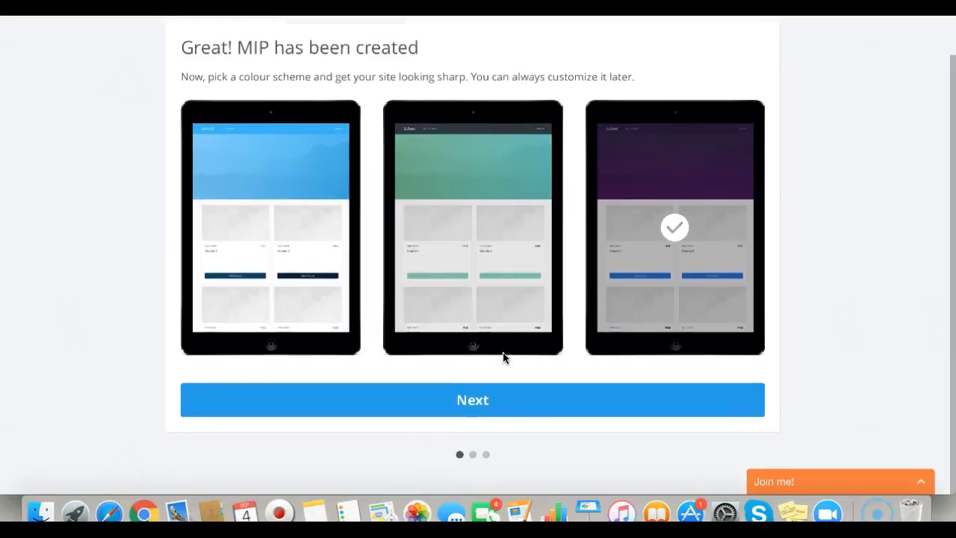
{"action": "scroll", "coordinate": [504, 356], "scroll_direction": "up", "scroll_amount": 1}
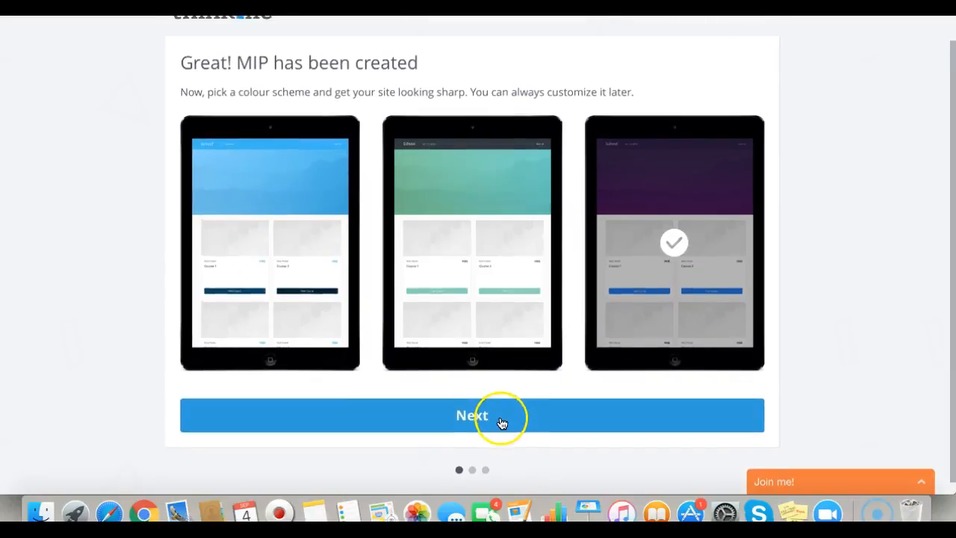
{"action": "scroll", "coordinate": [500, 422], "scroll_direction": "up", "scroll_amount": 1}
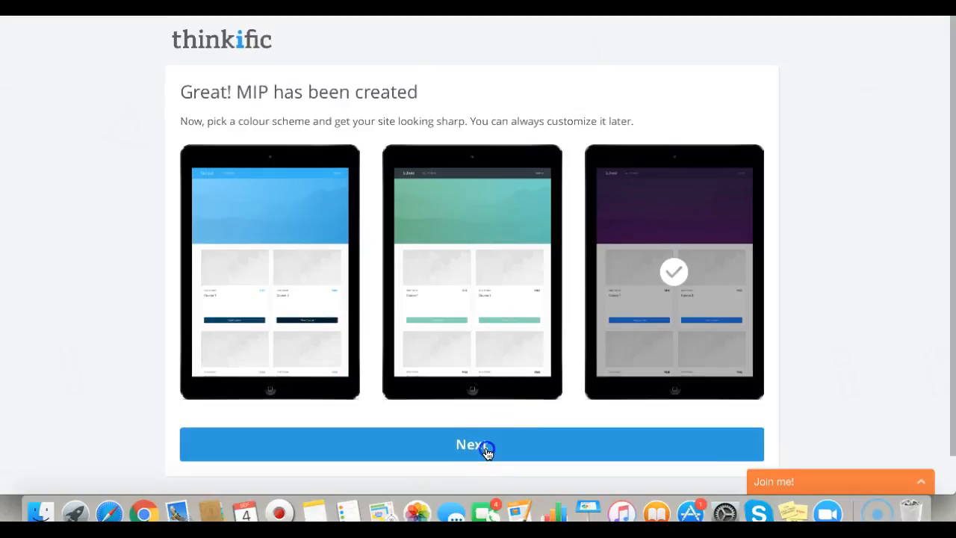
{"action": "left_click", "coordinate": [482, 448]}
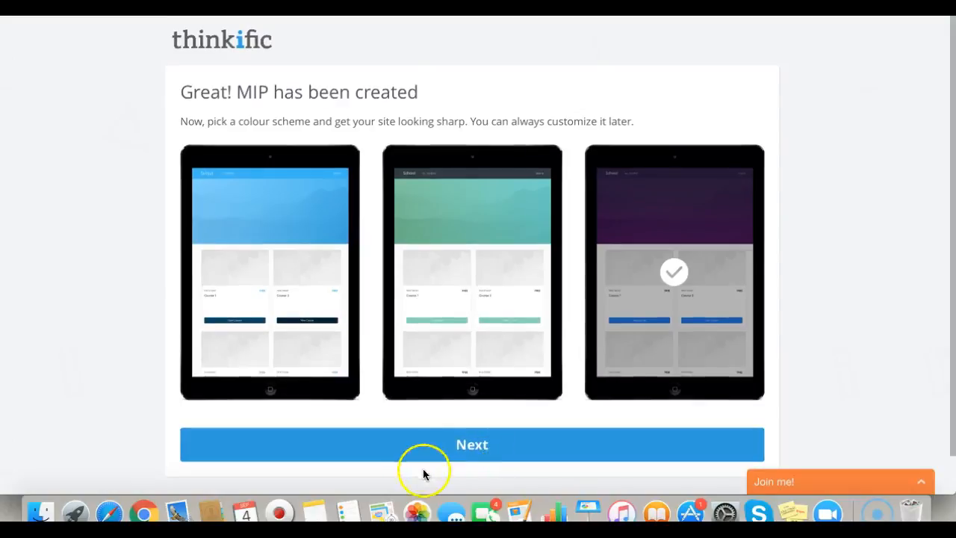
{"action": "left_click", "coordinate": [473, 446]}
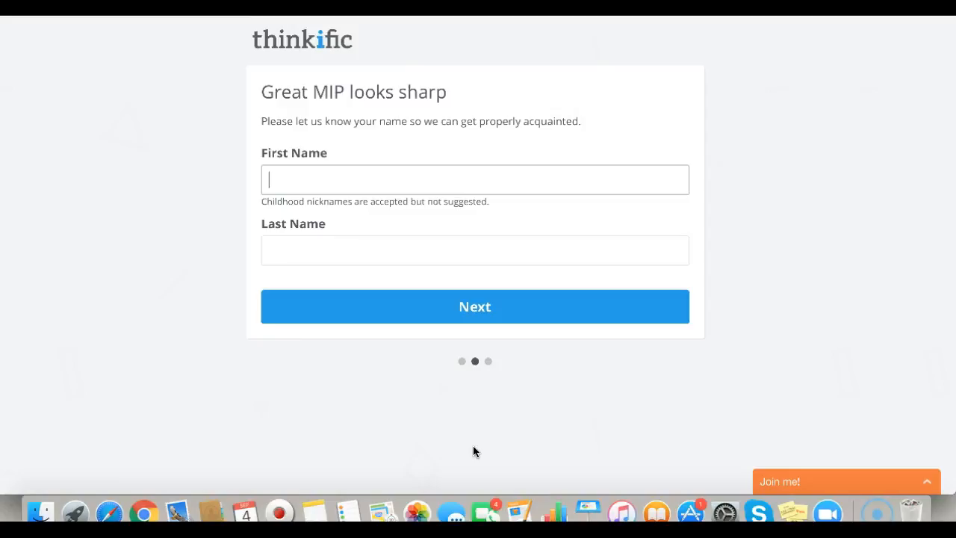
Enter the site owner's first and last name and continue to the next setup page.
{"action": "type", "text": "Joanna"}
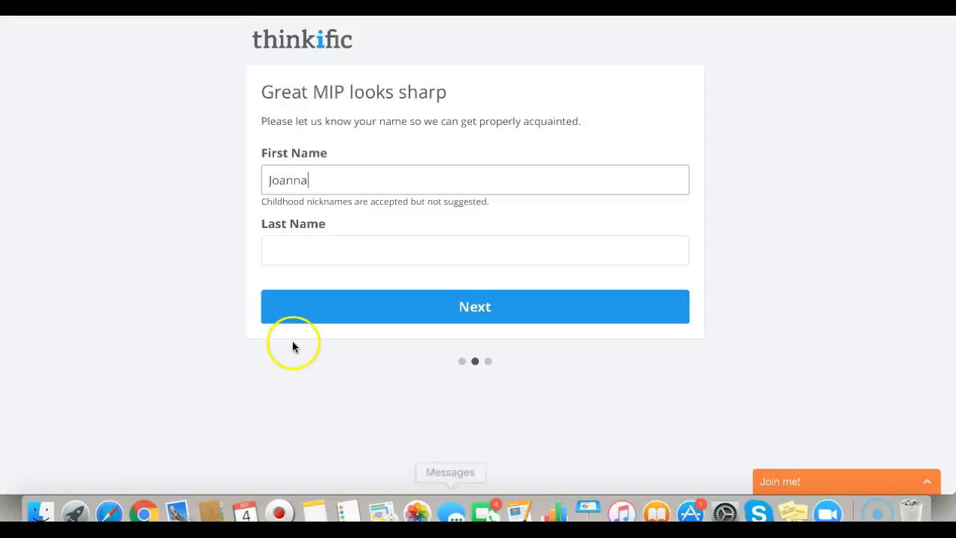
{"action": "left_click", "coordinate": [287, 254]}
{"action": "type", "text": "Hunter"}
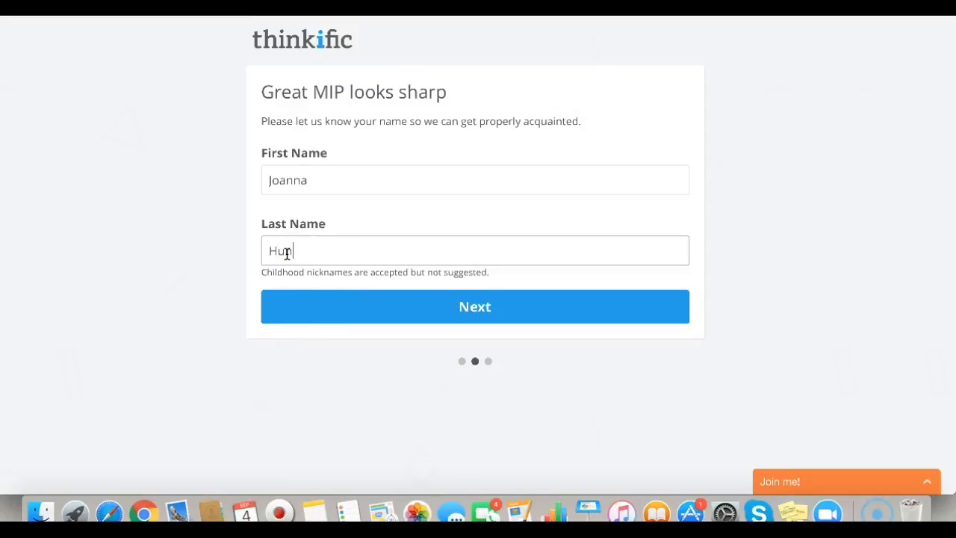
{"action": "left_click", "coordinate": [451, 312]}
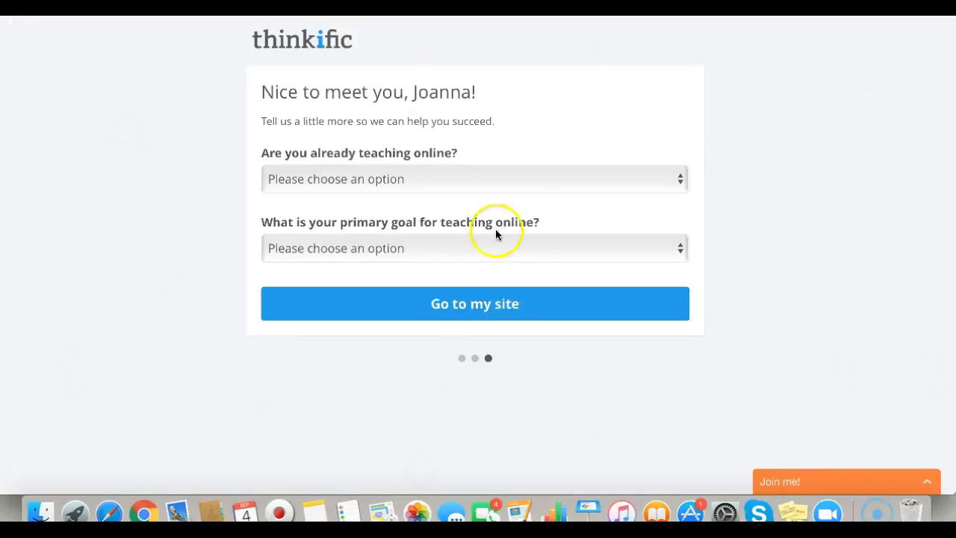
Answer "I'm already teaching online, using a different system", set the primary goal to "Brand building" and go to the site.
{"action": "left_click", "coordinate": [682, 182]}
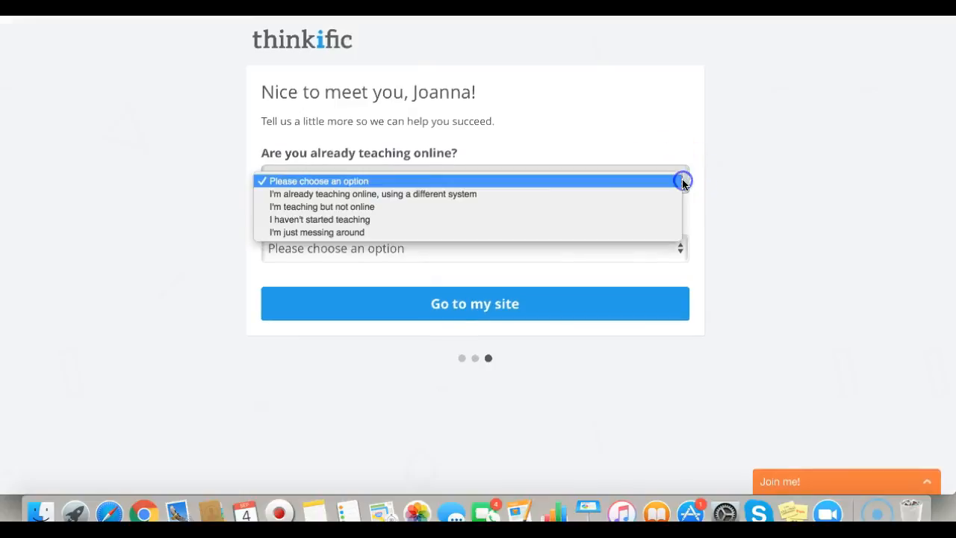
{"action": "left_click", "coordinate": [430, 195]}
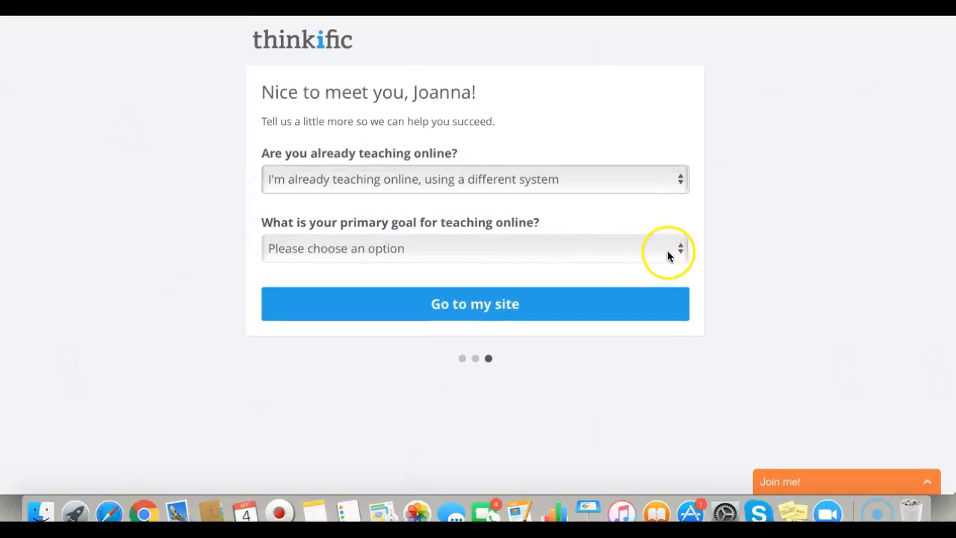
{"action": "left_click", "coordinate": [678, 253]}
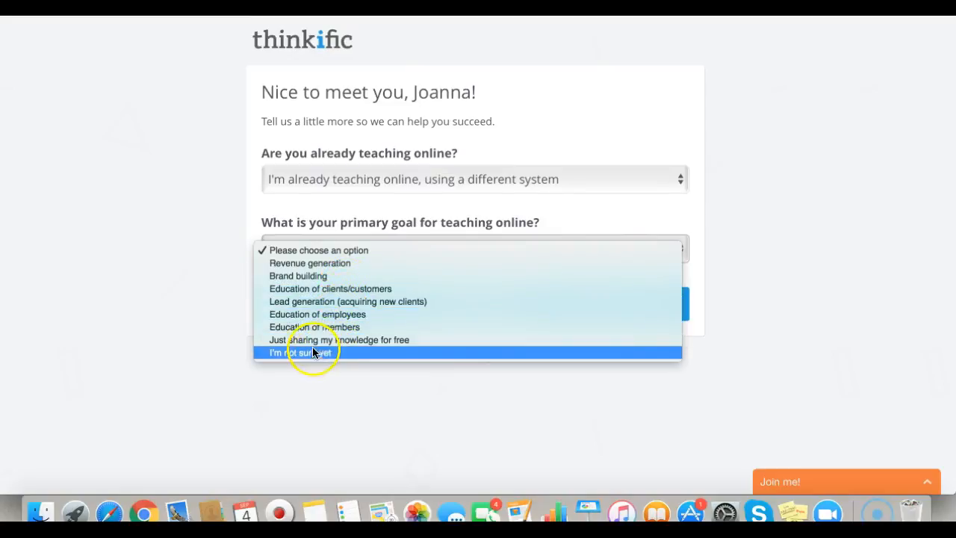
{"action": "left_click", "coordinate": [323, 266]}
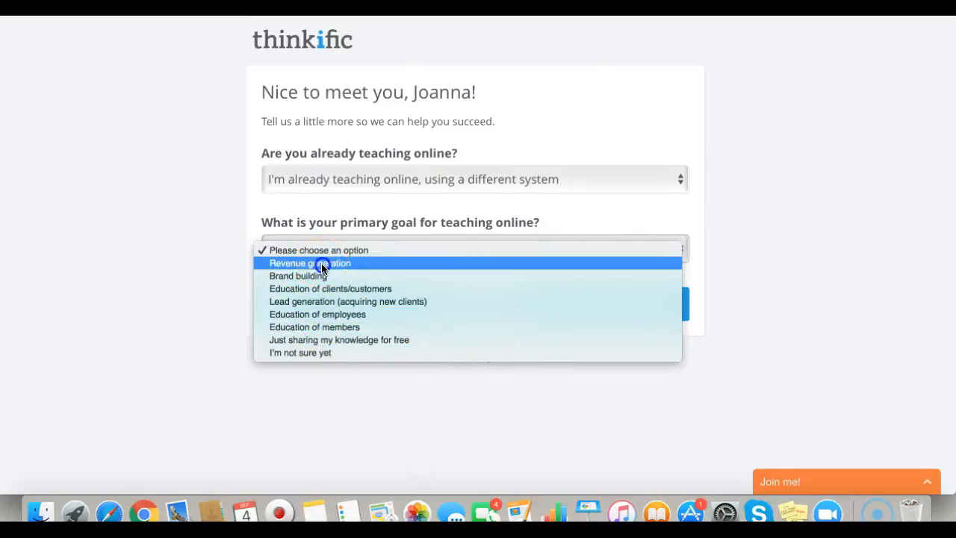
{"action": "left_click", "coordinate": [679, 247]}
{"action": "left_click", "coordinate": [280, 265]}
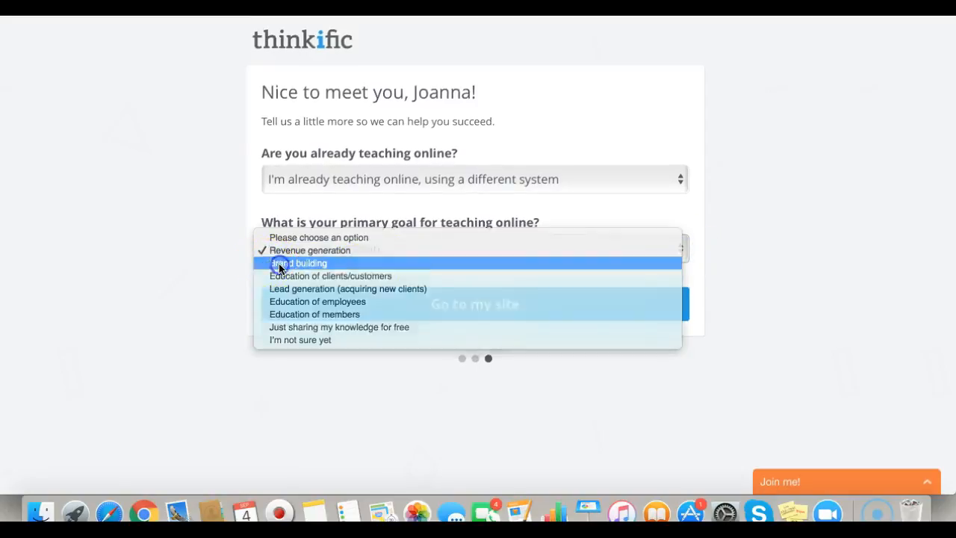
{"action": "left_click", "coordinate": [476, 309]}
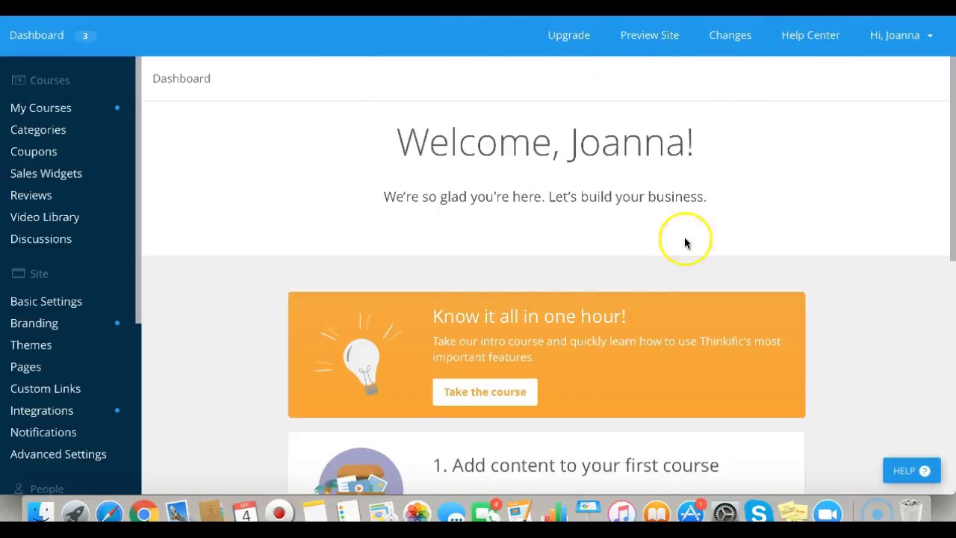
Review the dashboard's getting-started tasks for course content, site look, payment account and pricing plan.
{"action": "scroll", "coordinate": [538, 311], "scroll_direction": "down", "scroll_amount": 5}
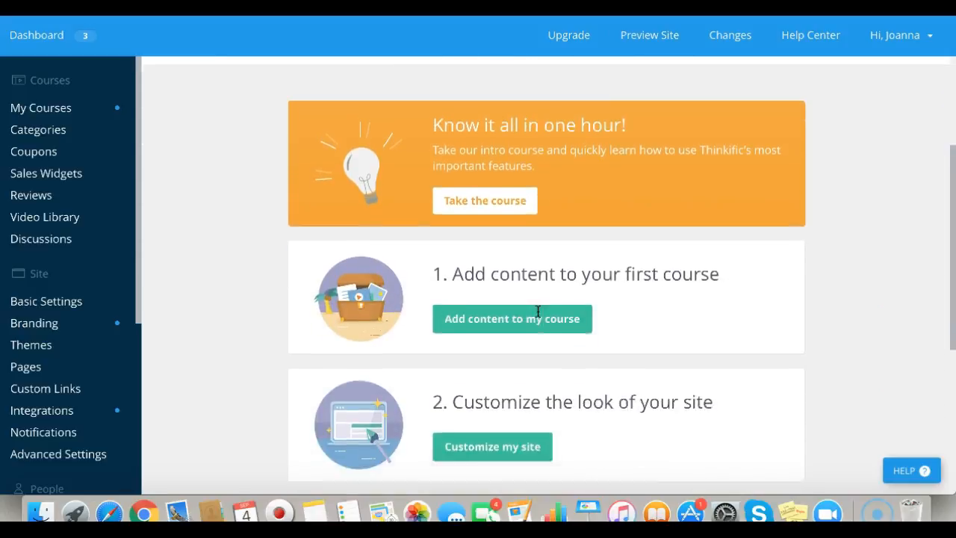
{"action": "scroll", "coordinate": [538, 311], "scroll_direction": "down", "scroll_amount": 1}
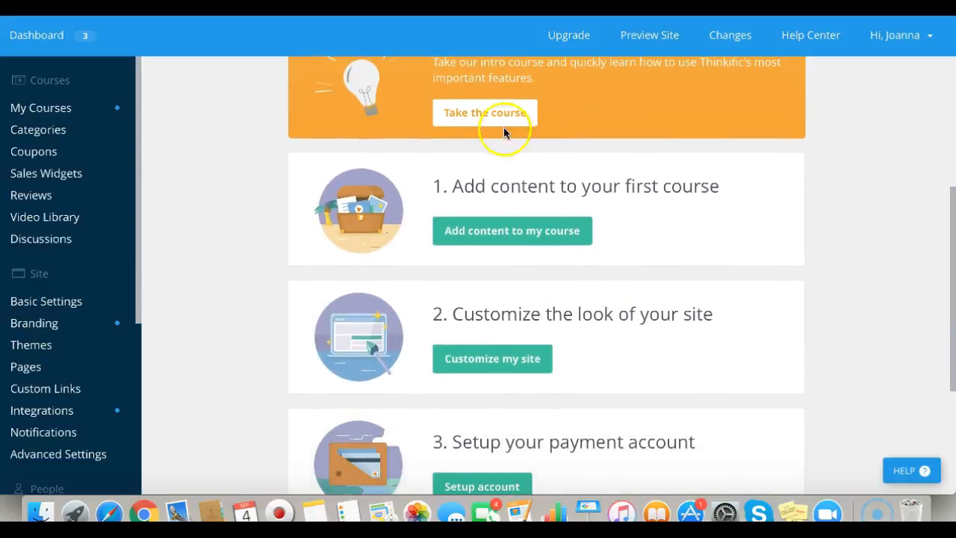
{"action": "left_click", "coordinate": [534, 225]}
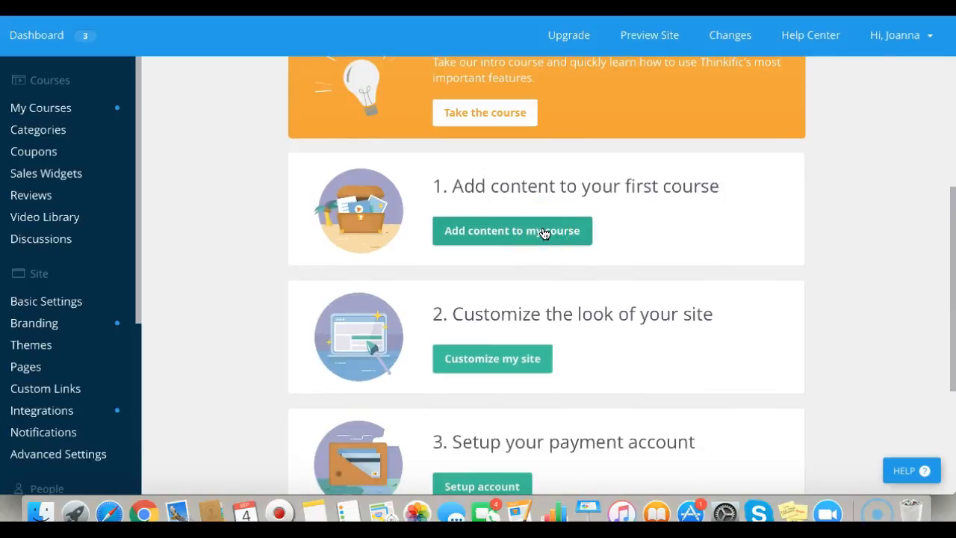
{"action": "left_click", "coordinate": [524, 345]}
{"action": "scroll", "coordinate": [524, 348], "scroll_direction": "down", "scroll_amount": 3}
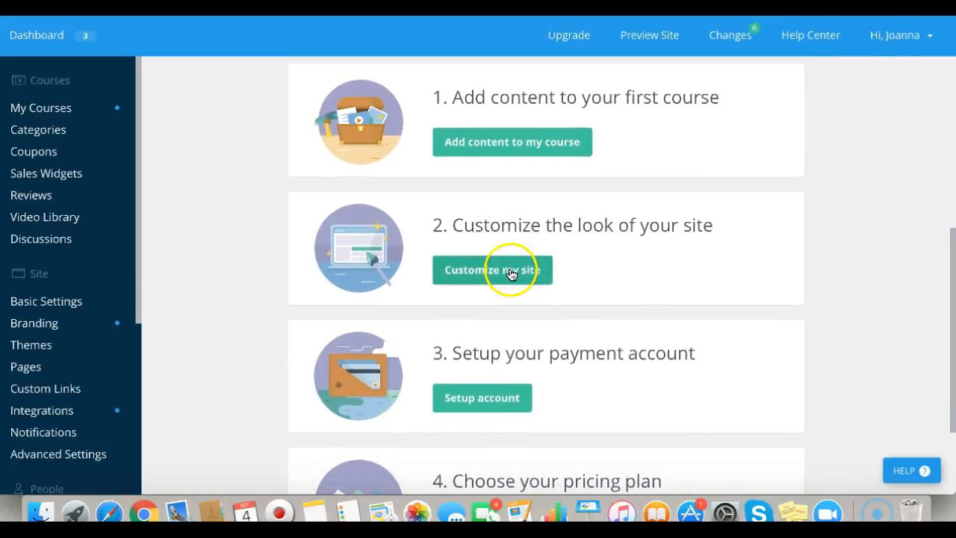
{"action": "scroll", "coordinate": [481, 403], "scroll_direction": "down", "scroll_amount": 2}
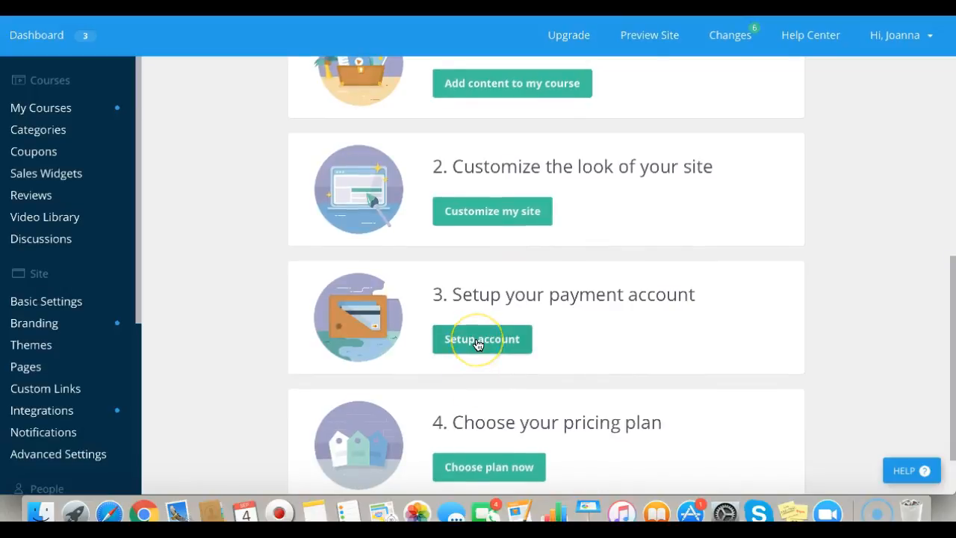
{"action": "scroll", "coordinate": [478, 344], "scroll_direction": "down", "scroll_amount": 2}
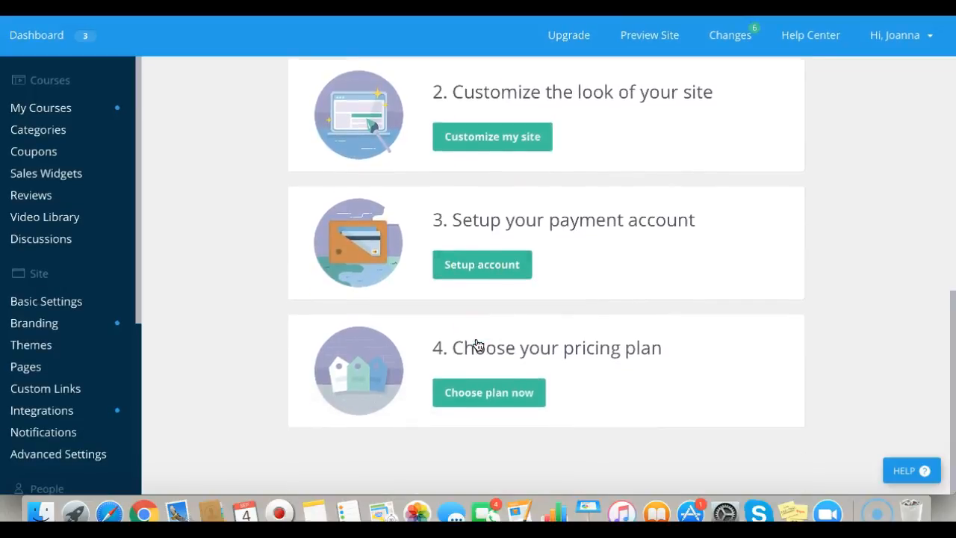
{"action": "scroll", "coordinate": [478, 343], "scroll_direction": "up", "scroll_amount": 6}
{"action": "scroll", "coordinate": [478, 343], "scroll_direction": "up", "scroll_amount": 3}
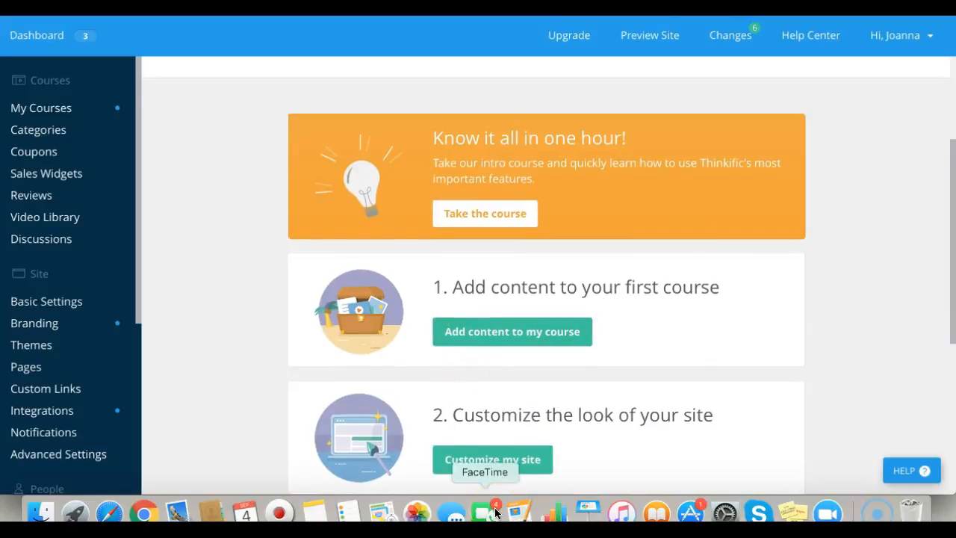
{"action": "scroll", "coordinate": [632, 438], "scroll_direction": "down", "scroll_amount": 8}
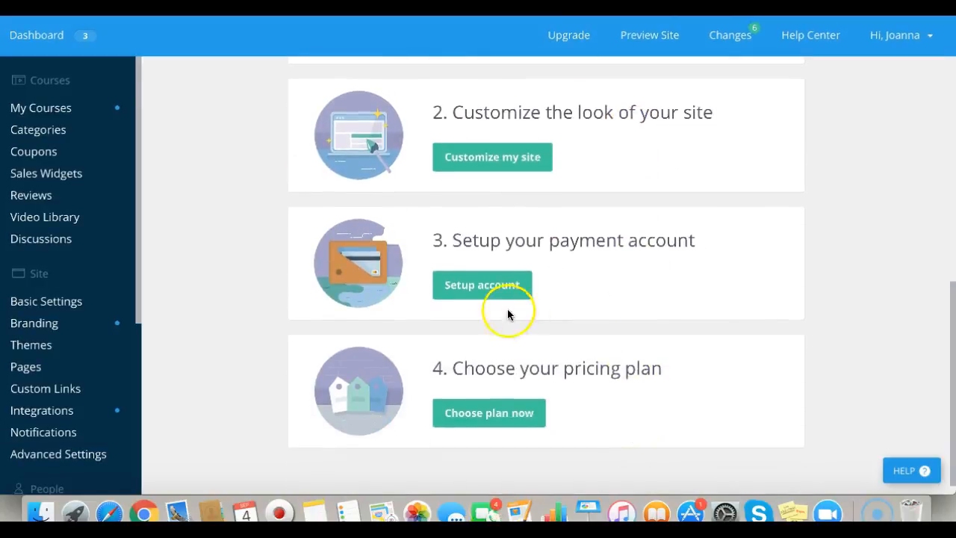
Open the payment account setup, review the payment, email marketing and analytics integrations, and check the MailChimp connection option.
{"action": "left_click", "coordinate": [499, 293]}
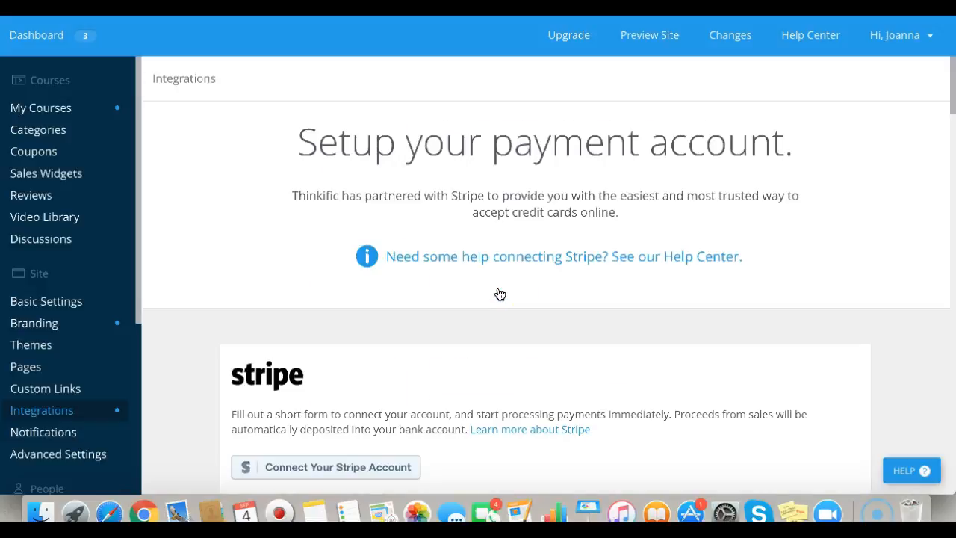
{"action": "scroll", "coordinate": [499, 294], "scroll_direction": "down", "scroll_amount": 7}
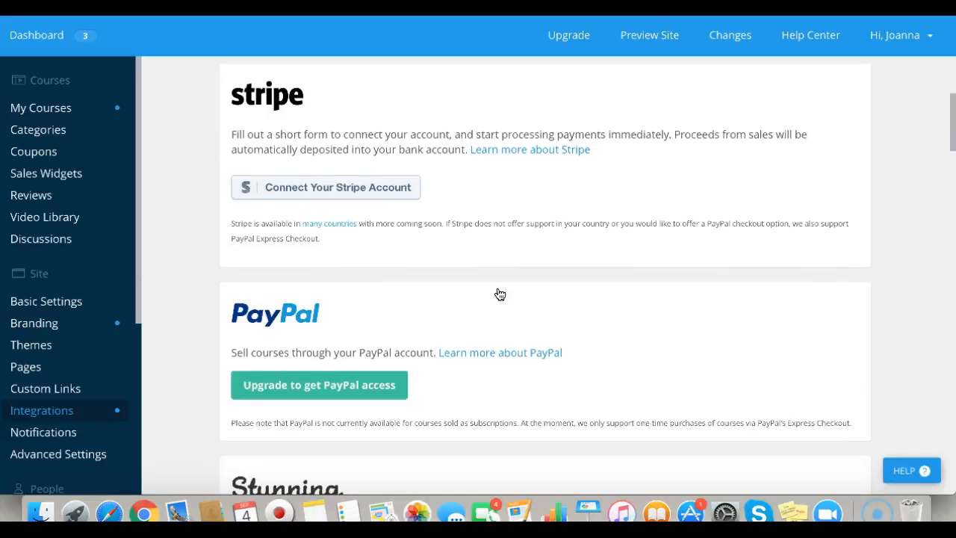
{"action": "scroll", "coordinate": [499, 293], "scroll_direction": "down", "scroll_amount": 1}
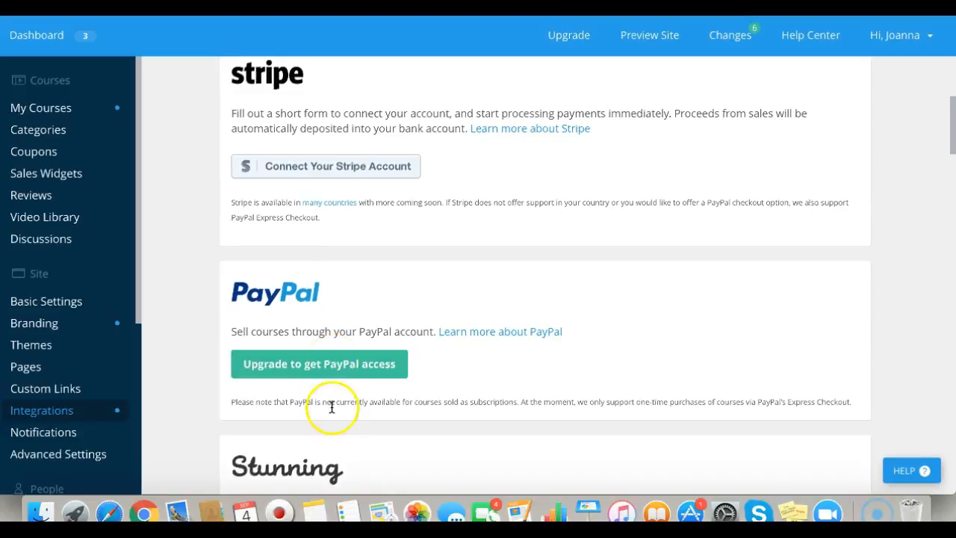
{"action": "scroll", "coordinate": [331, 407], "scroll_direction": "down", "scroll_amount": 5}
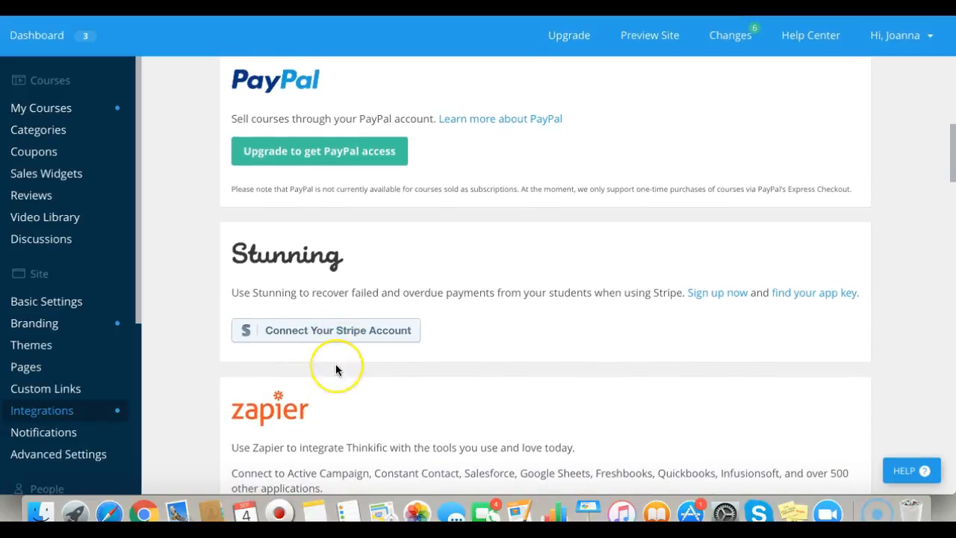
{"action": "scroll", "coordinate": [336, 367], "scroll_direction": "down", "scroll_amount": 1}
{"action": "scroll", "coordinate": [335, 366], "scroll_direction": "down", "scroll_amount": 2}
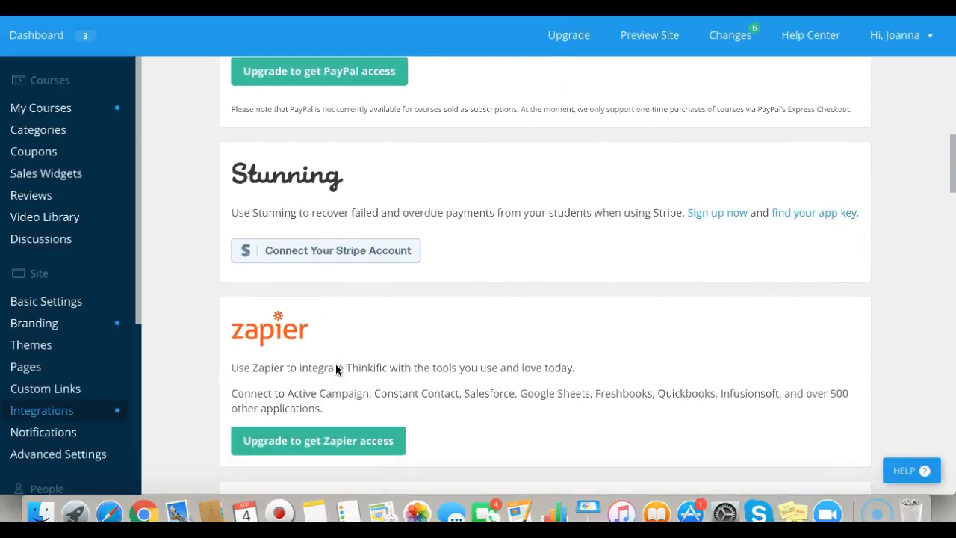
{"action": "scroll", "coordinate": [335, 366], "scroll_direction": "down", "scroll_amount": 1}
{"action": "scroll", "coordinate": [336, 366], "scroll_direction": "down", "scroll_amount": 6}
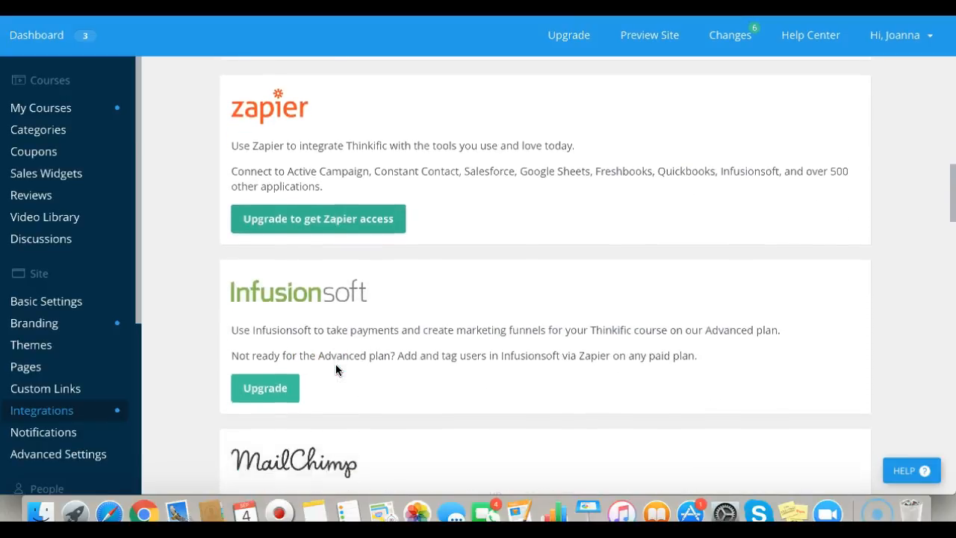
{"action": "scroll", "coordinate": [335, 370], "scroll_direction": "down", "scroll_amount": 3}
{"action": "scroll", "coordinate": [335, 368], "scroll_direction": "down", "scroll_amount": 5}
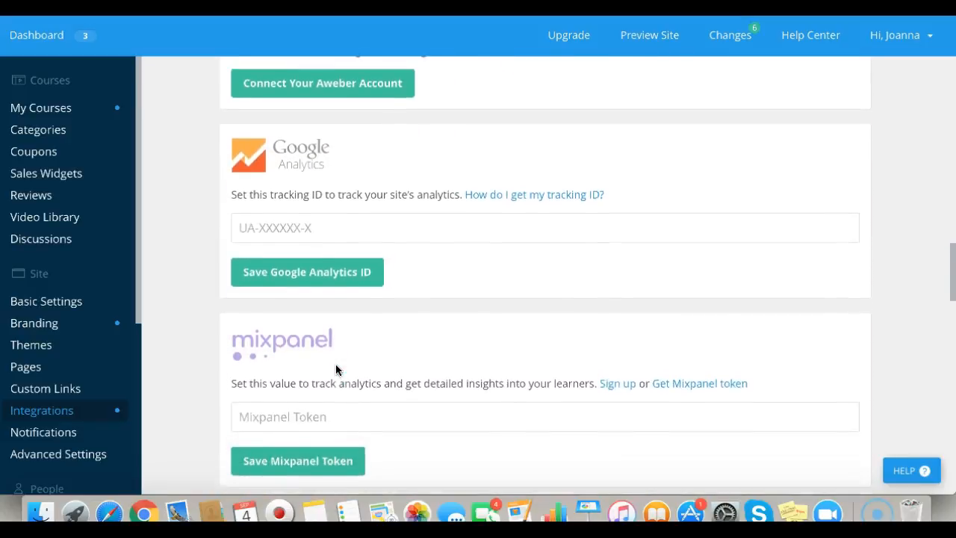
{"action": "scroll", "coordinate": [336, 369], "scroll_direction": "up", "scroll_amount": 4}
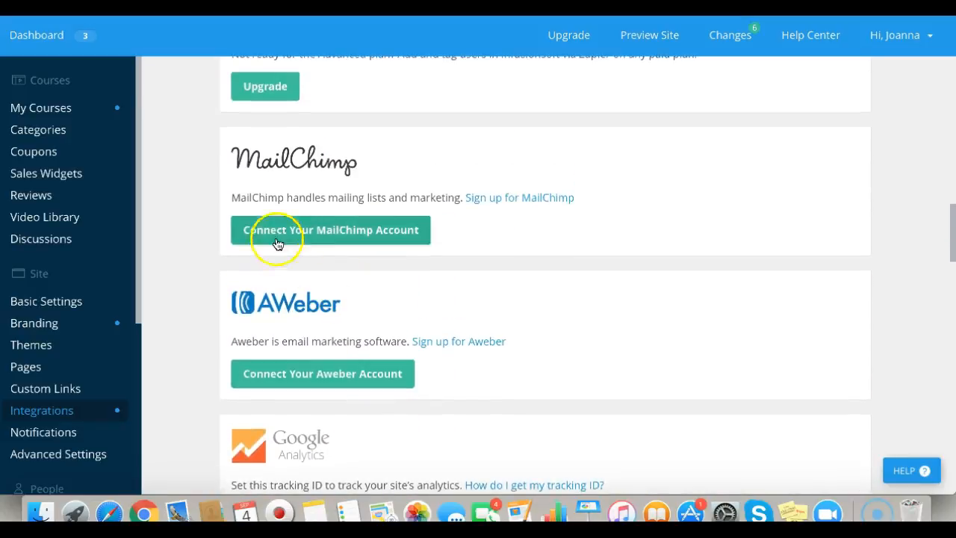
{"action": "left_click", "coordinate": [329, 237]}
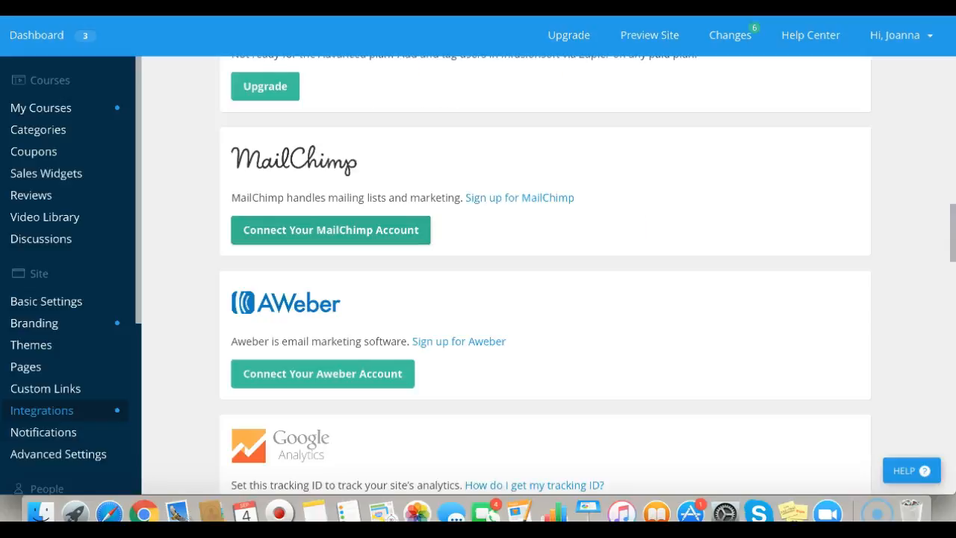
Open the Stripe account connection form and examine its country, product, account and personal details sections.
{"action": "scroll", "coordinate": [305, 164], "scroll_direction": "up", "scroll_amount": 5}
{"action": "scroll", "coordinate": [305, 167], "scroll_direction": "up", "scroll_amount": 10}
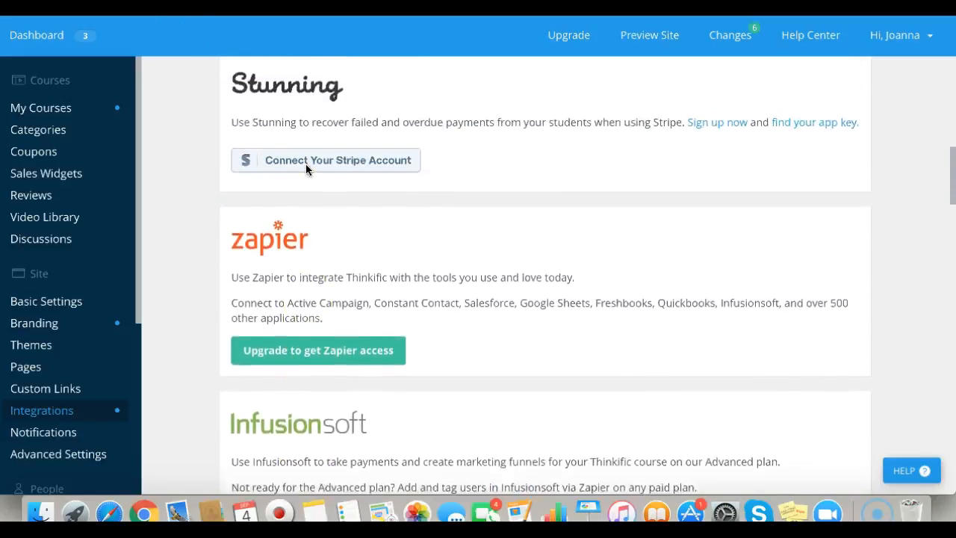
{"action": "scroll", "coordinate": [306, 170], "scroll_direction": "down", "scroll_amount": 1}
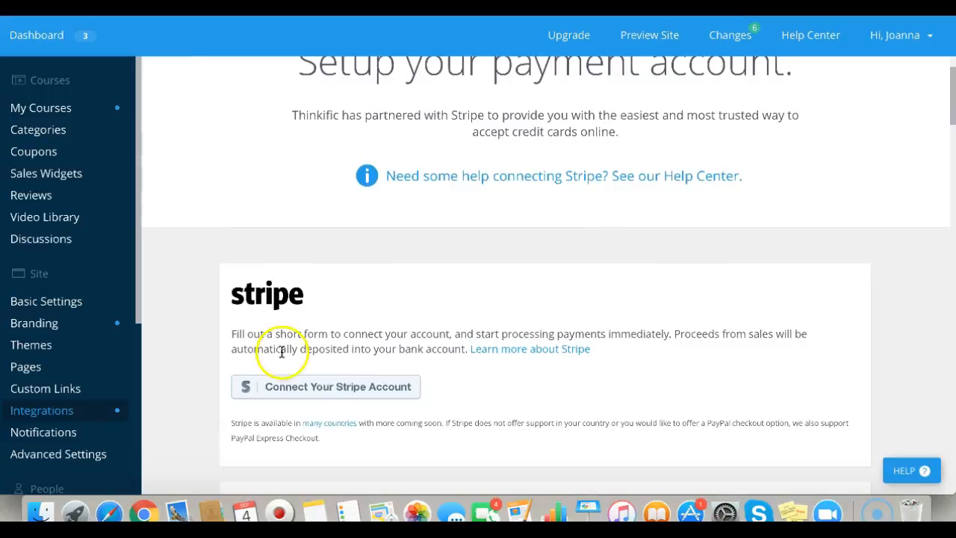
{"action": "left_click", "coordinate": [337, 389]}
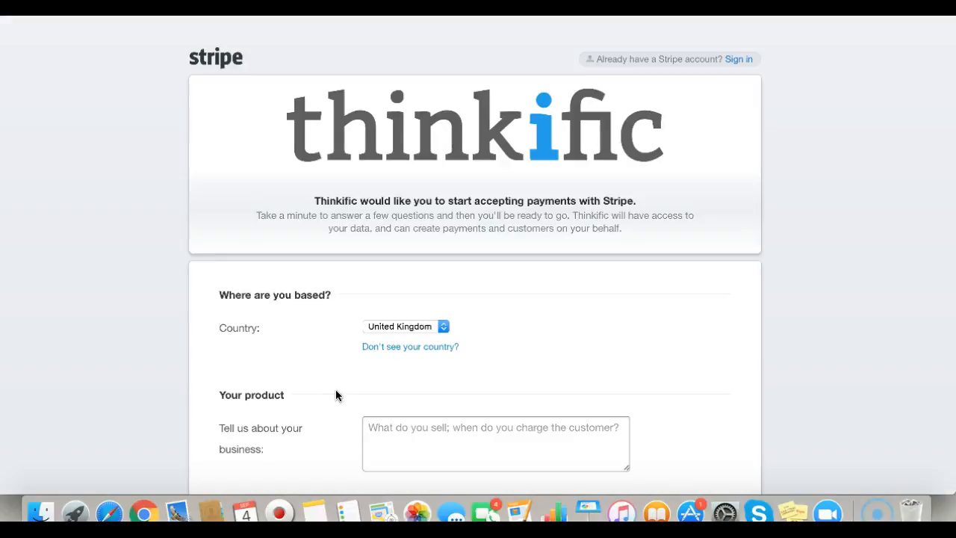
{"action": "scroll", "coordinate": [335, 390], "scroll_direction": "down", "scroll_amount": 5}
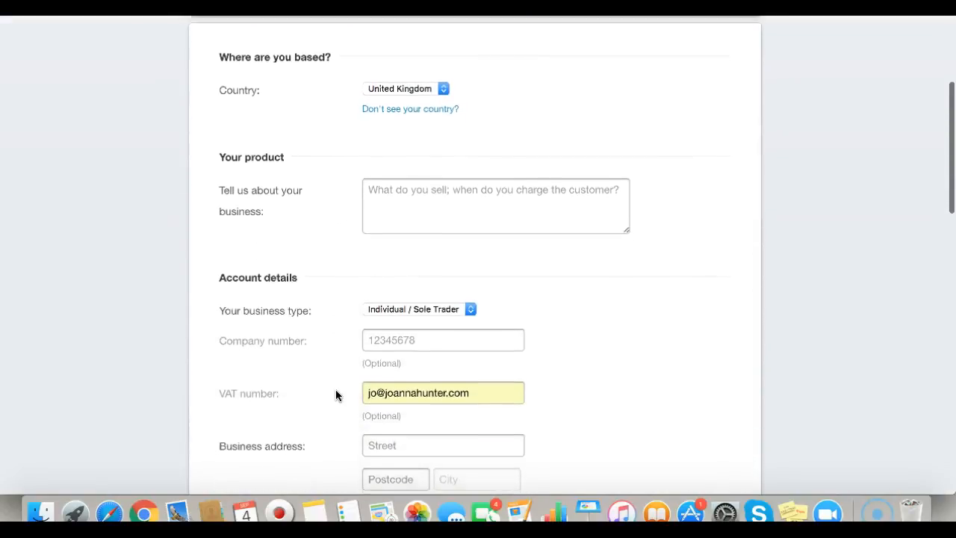
{"action": "scroll", "coordinate": [335, 390], "scroll_direction": "down", "scroll_amount": 2}
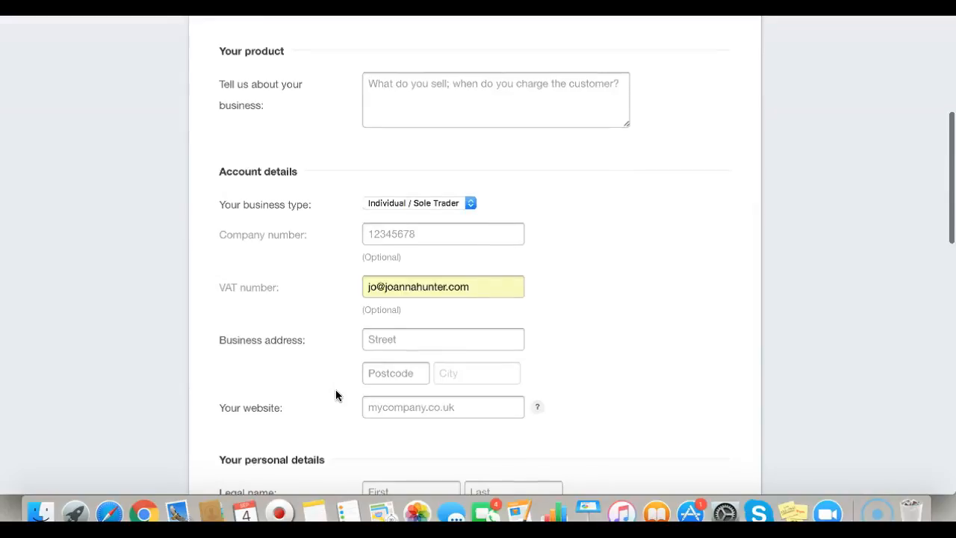
{"action": "scroll", "coordinate": [336, 395], "scroll_direction": "down", "scroll_amount": 3}
{"action": "scroll", "coordinate": [336, 396], "scroll_direction": "up", "scroll_amount": 4}
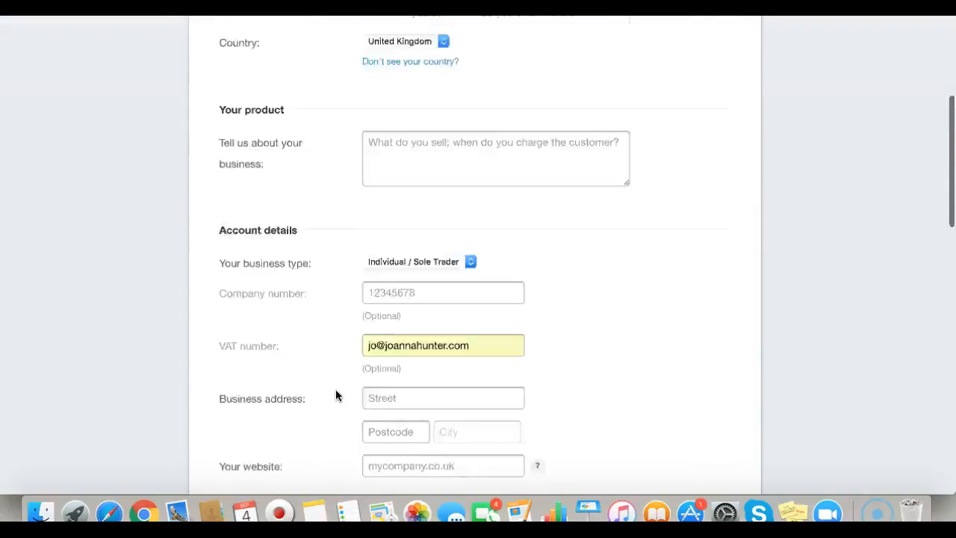
{"action": "scroll", "coordinate": [336, 395], "scroll_direction": "up", "scroll_amount": 6}
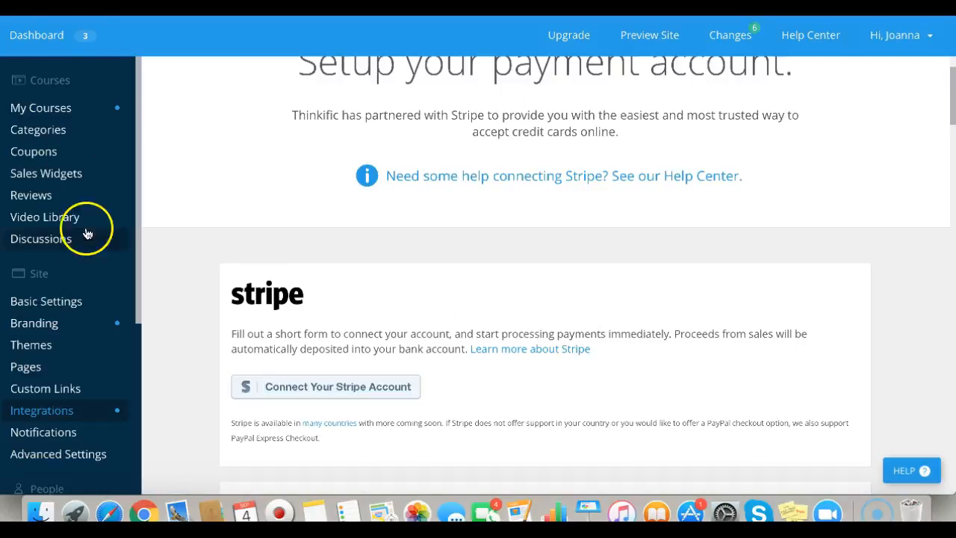
Create a new course named "Law of attraction Masterclass".
{"action": "left_click", "coordinate": [55, 112]}
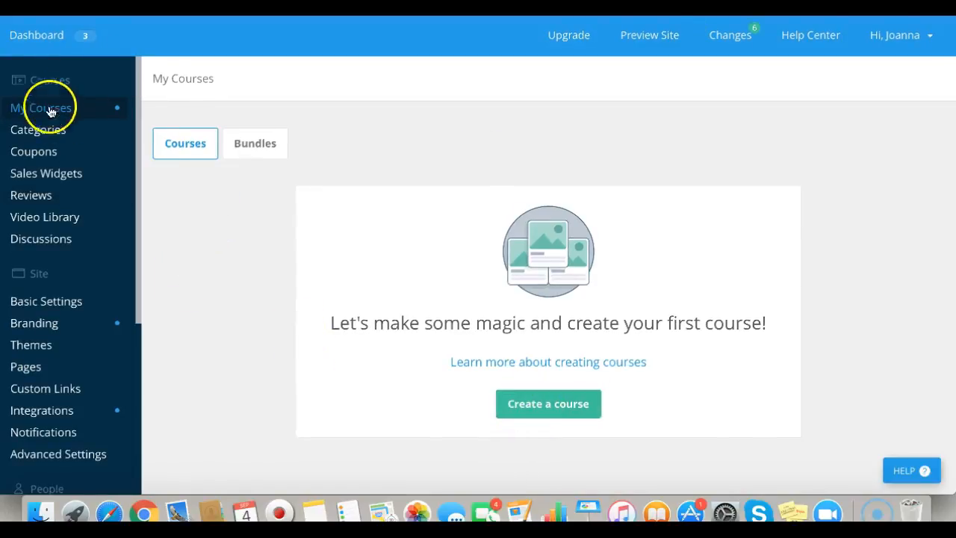
{"action": "left_click", "coordinate": [537, 411]}
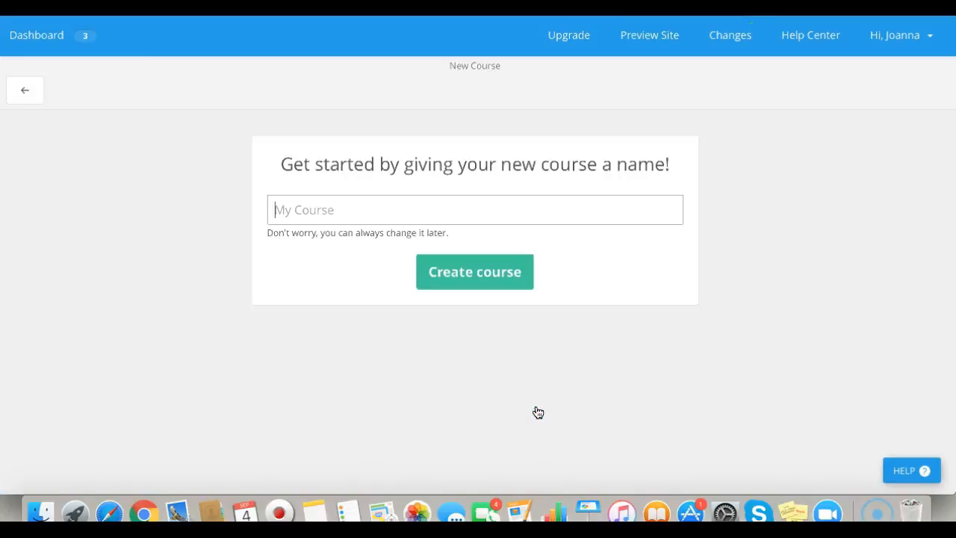
{"action": "left_click", "coordinate": [452, 268]}
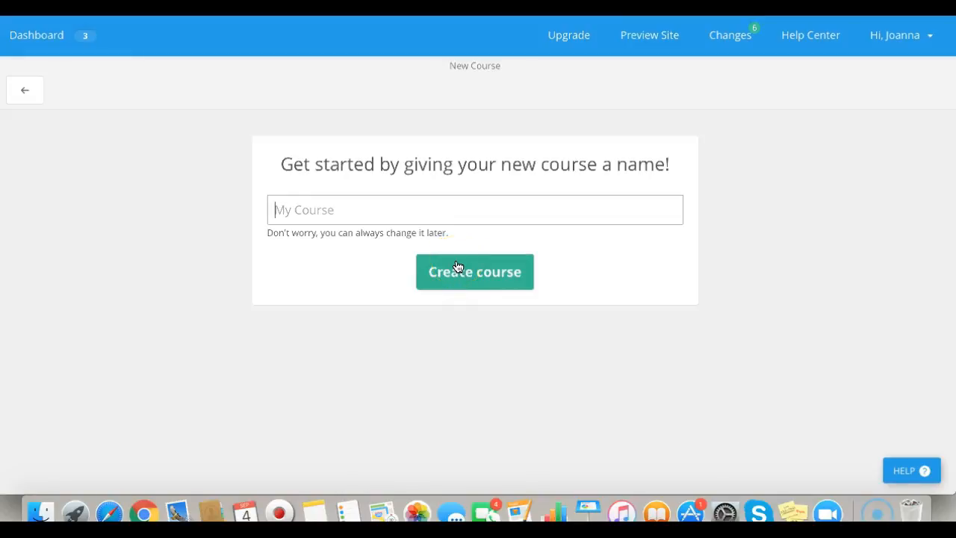
{"action": "type", "text": "Law of attraction Masterclass"}
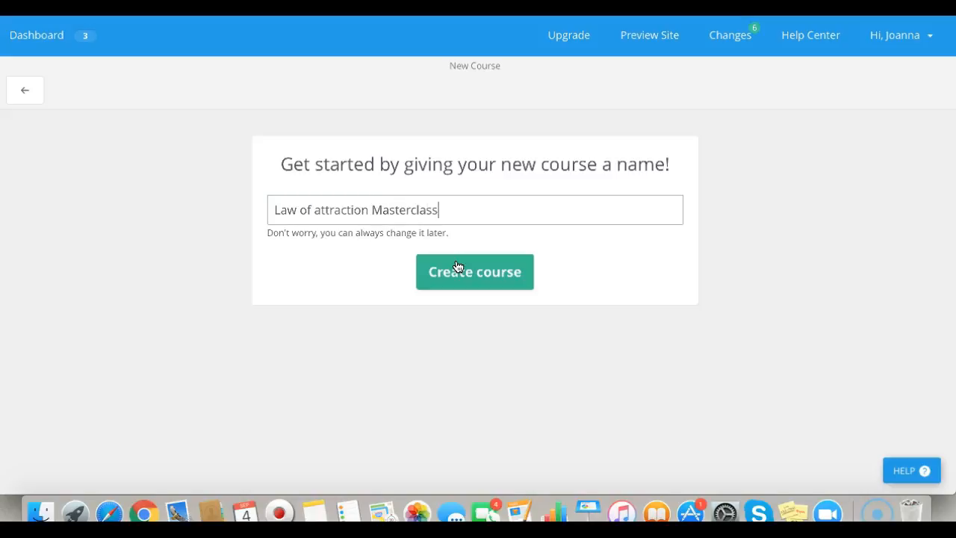
{"action": "left_click", "coordinate": [469, 284]}
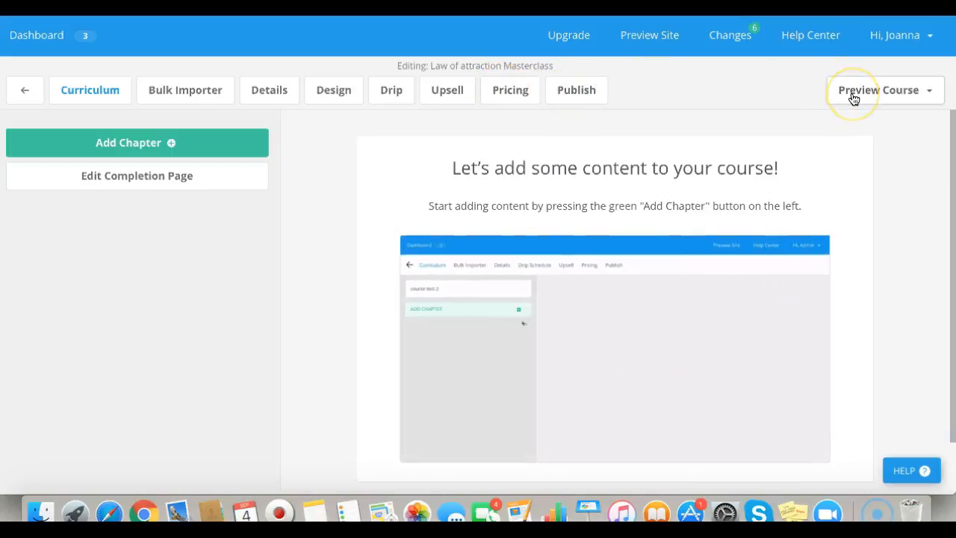
Add a first chapter titled "Welcome" to the course curriculum and save it.
{"action": "left_click", "coordinate": [97, 144]}
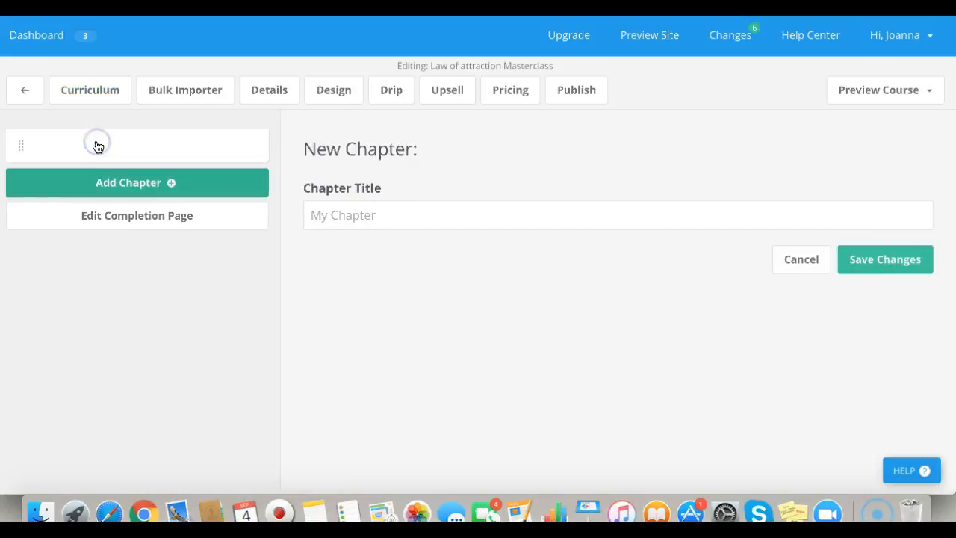
{"action": "left_click", "coordinate": [324, 216]}
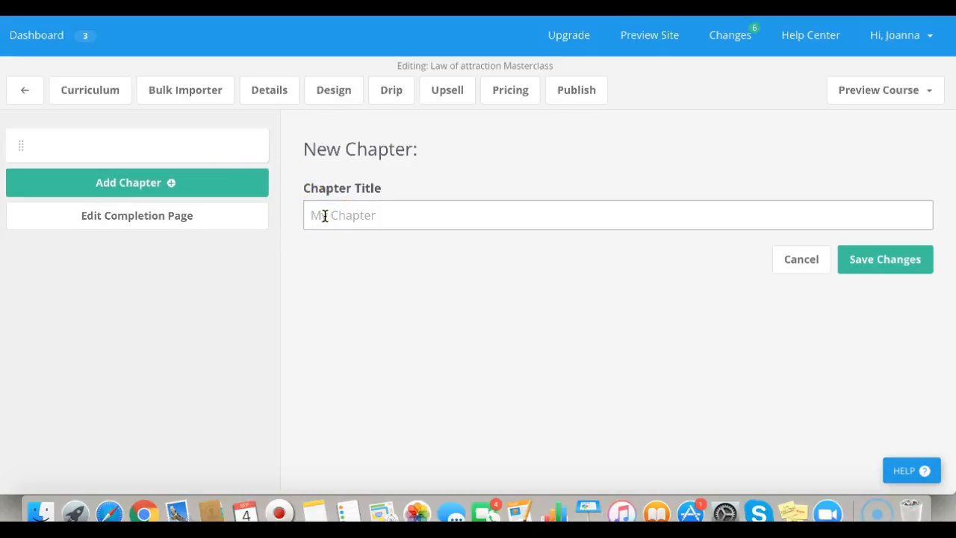
{"action": "type", "text": "Welcome"}
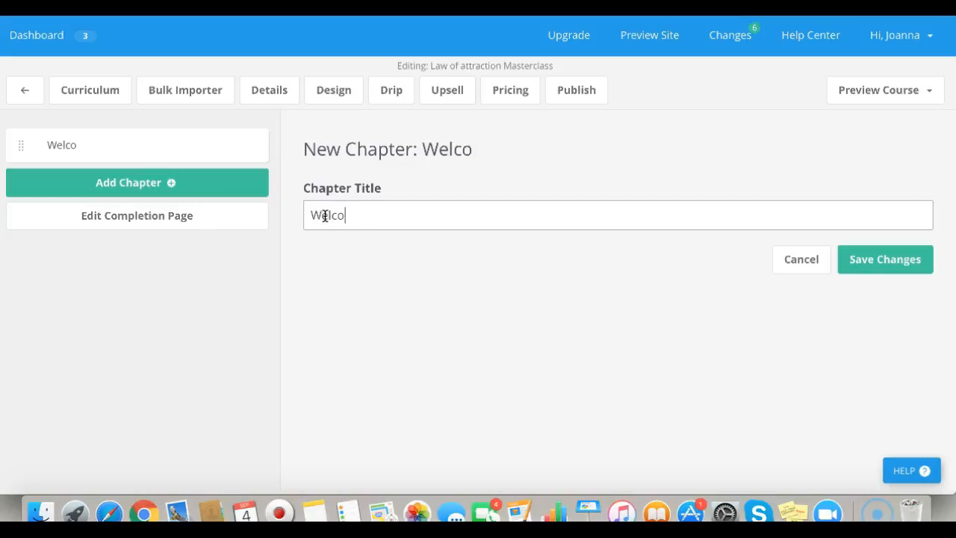
{"action": "left_click", "coordinate": [897, 271]}
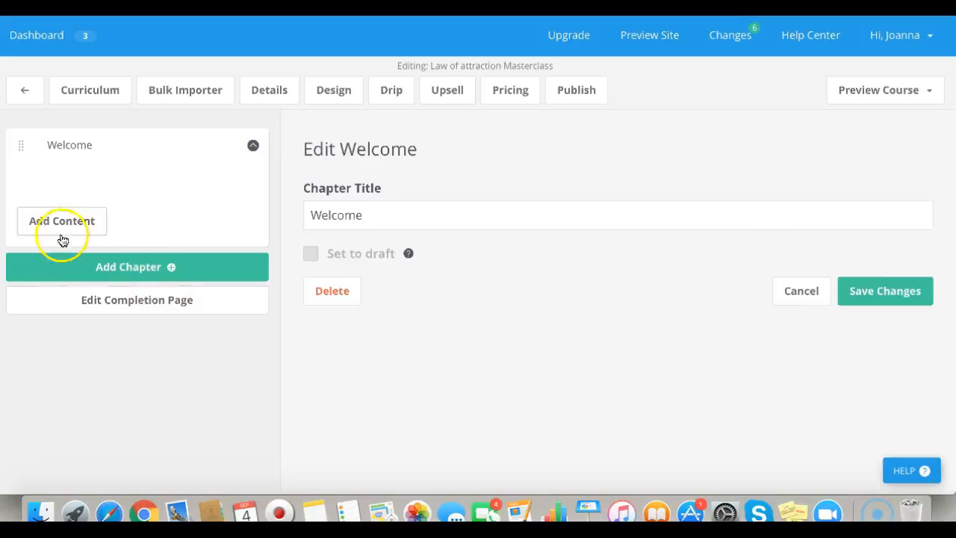
Add a chapter titled "Step 1" below the Welcome chapter and save it.
{"action": "left_click", "coordinate": [103, 274]}
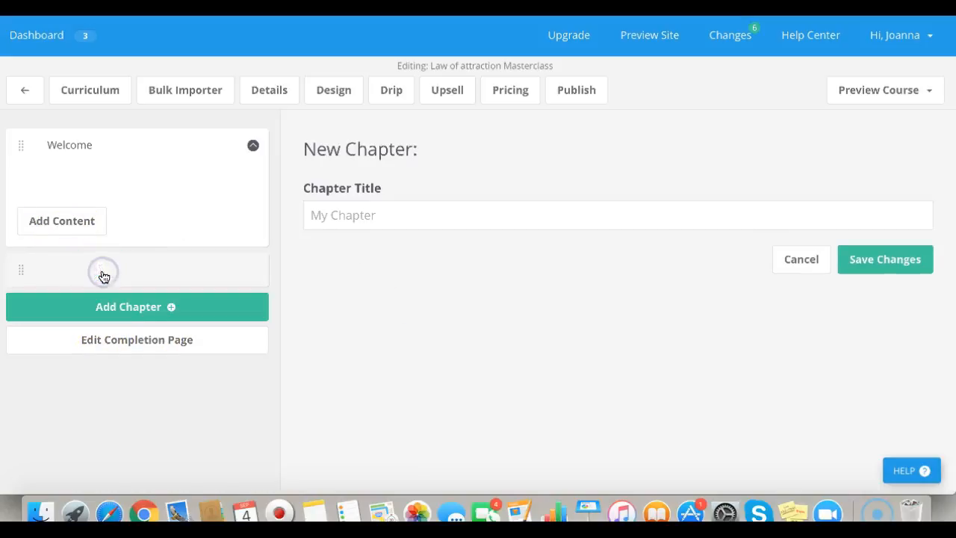
{"action": "left_click", "coordinate": [332, 218]}
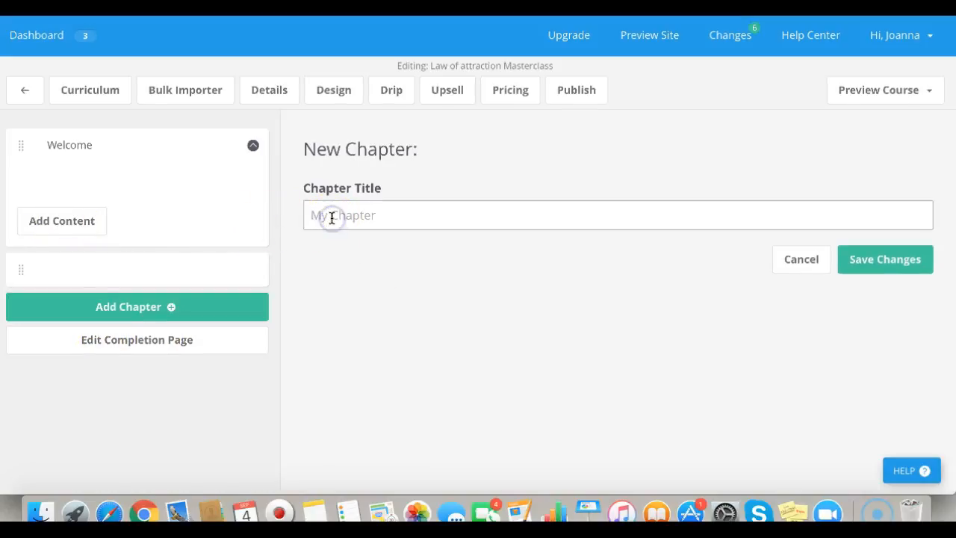
{"action": "type", "text": "Step 1"}
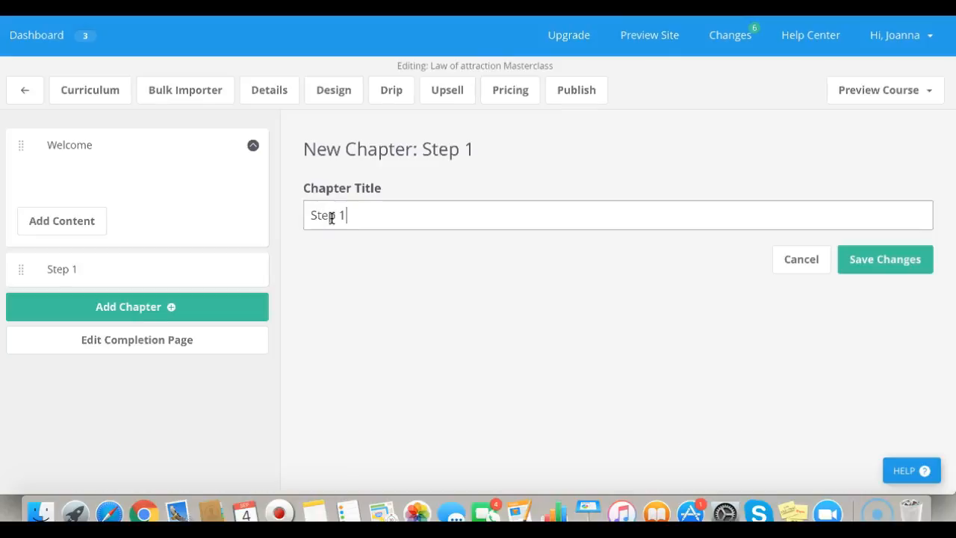
{"action": "left_click", "coordinate": [889, 261]}
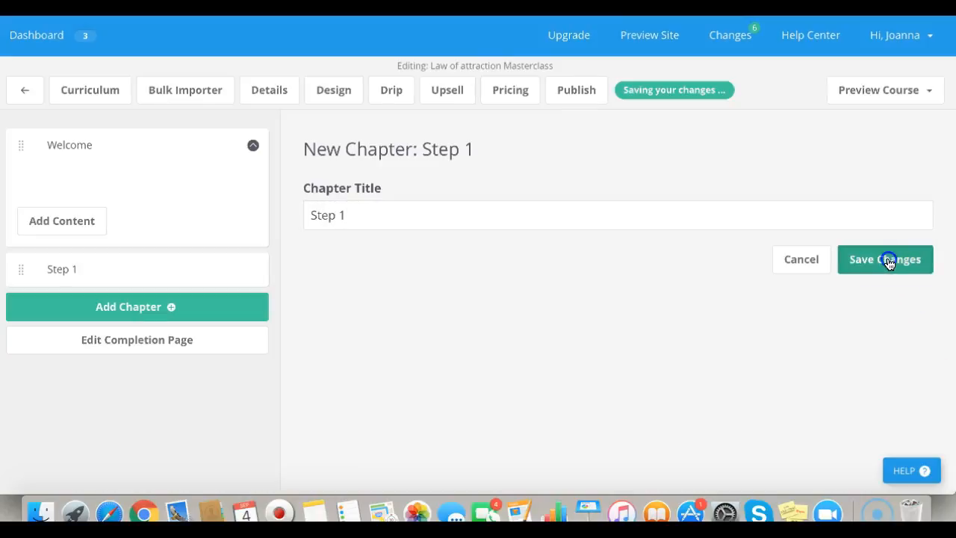
Add a chapter titled "Step 2" below the Step 1 chapter and save it.
{"action": "left_click", "coordinate": [120, 387]}
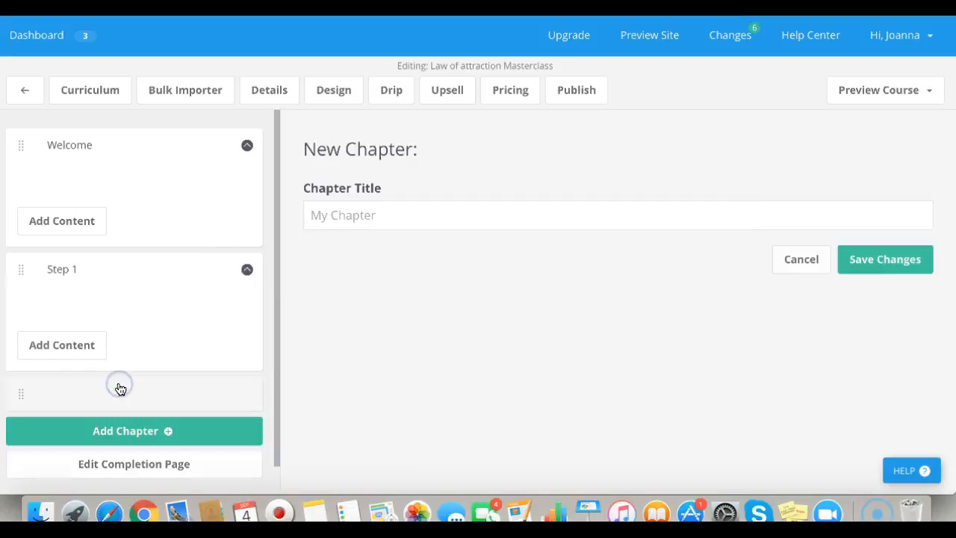
{"action": "left_click", "coordinate": [343, 215]}
{"action": "type", "text": "step"}
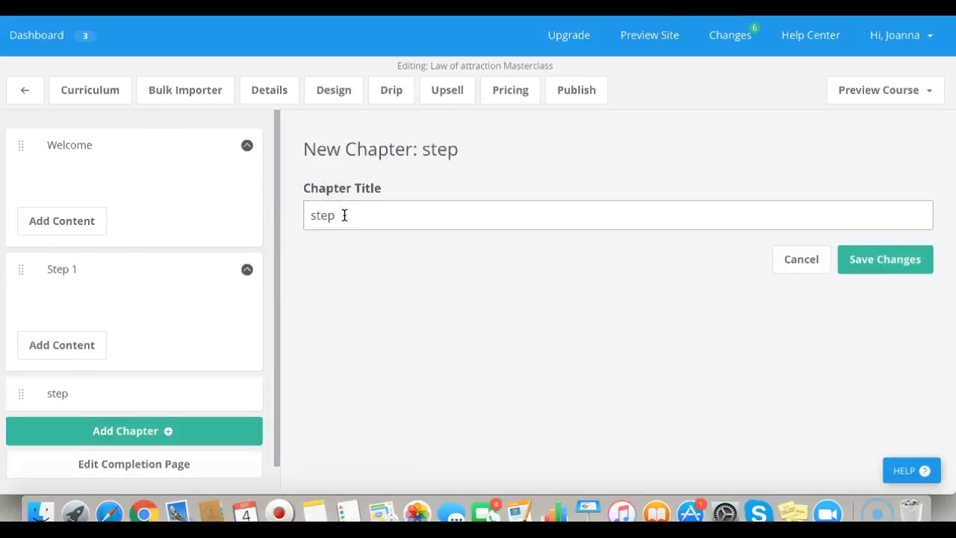
{"action": "key", "text": "BackSpace"}
{"action": "key", "text": "BackSpace"}
{"action": "key", "text": "BackSpace"}
{"action": "key", "text": "BackSpace"}
{"action": "type", "text": "Step 2"}
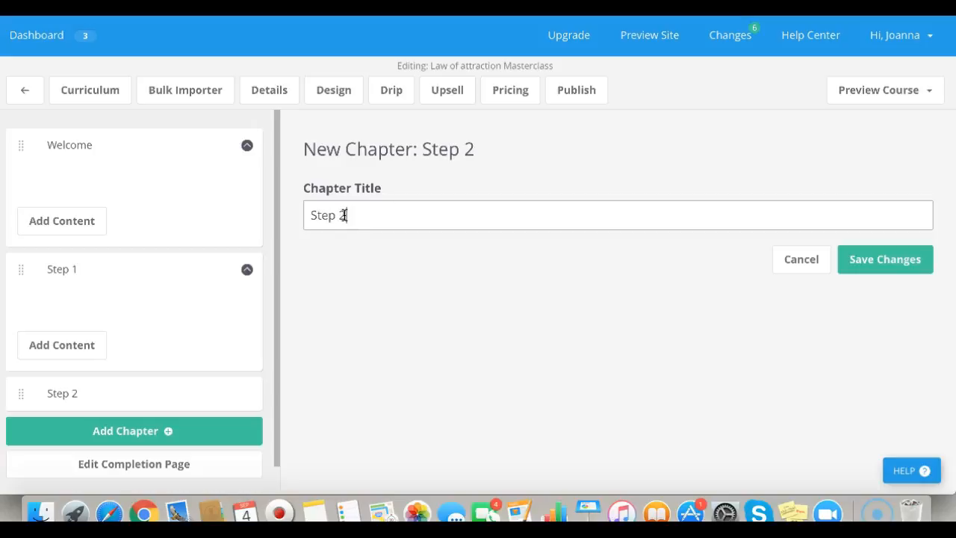
{"action": "left_click", "coordinate": [874, 263]}
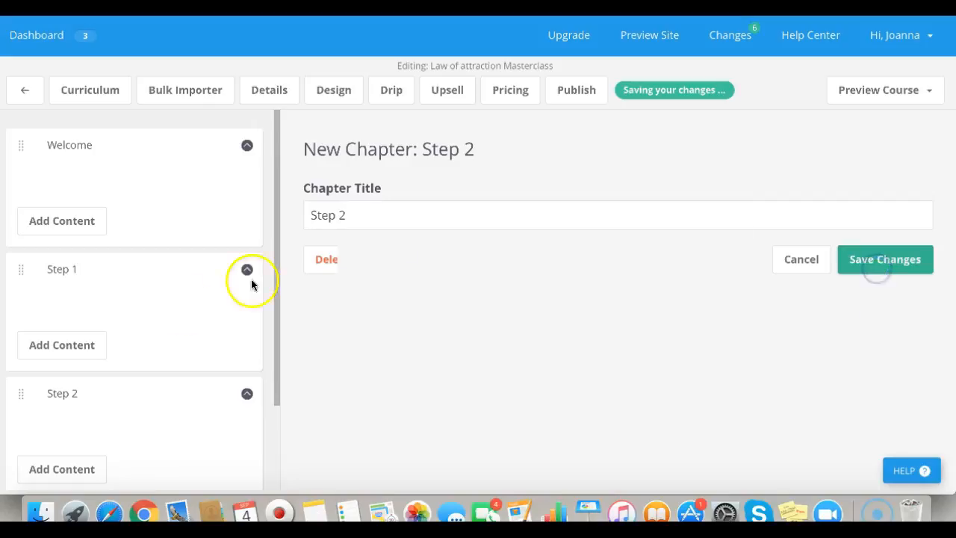
Add a chapter titled "Step 3" below the Step 2 chapter and save it.
{"action": "scroll", "coordinate": [169, 326], "scroll_direction": "down", "scroll_amount": 3}
{"action": "left_click", "coordinate": [127, 403]}
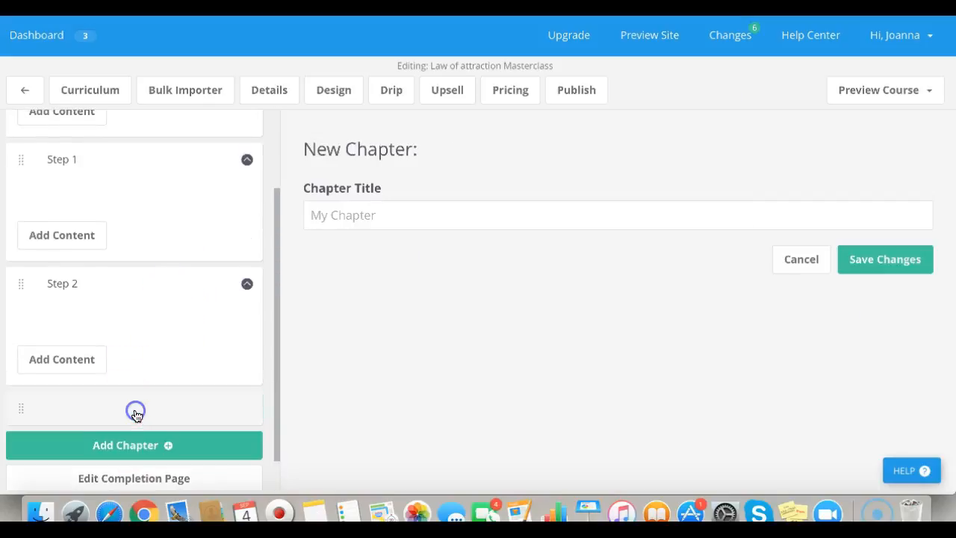
{"action": "left_click", "coordinate": [352, 215]}
{"action": "type", "text": "Step"}
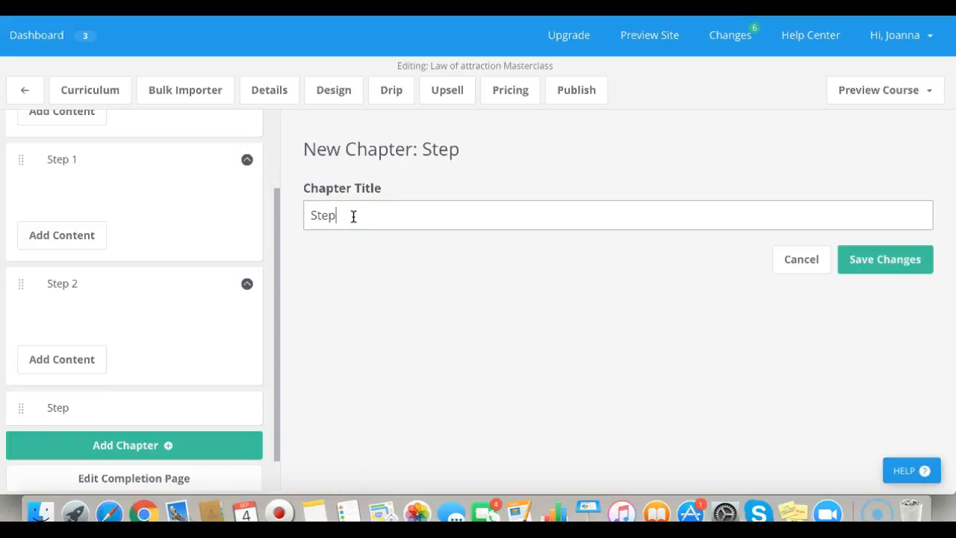
{"action": "type", "text": " 3"}
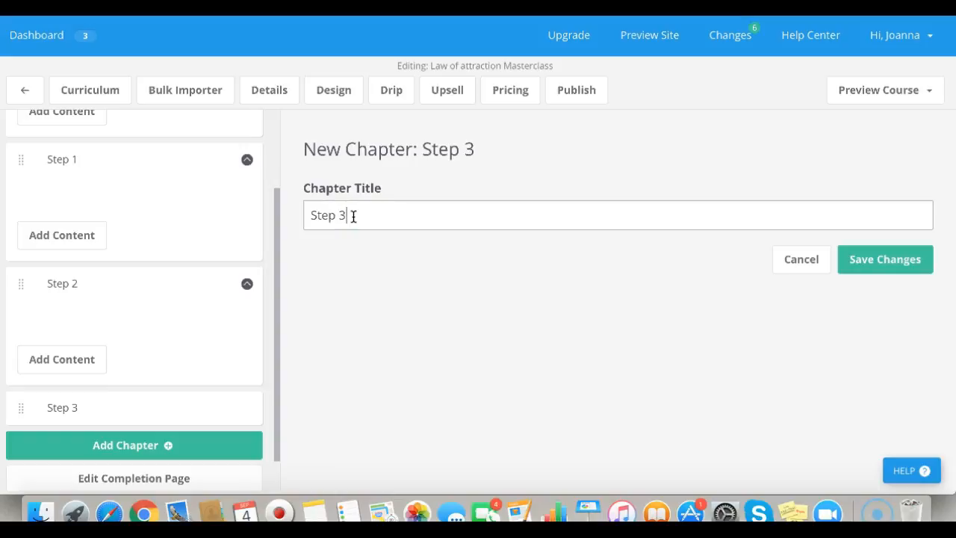
{"action": "left_click", "coordinate": [903, 264]}
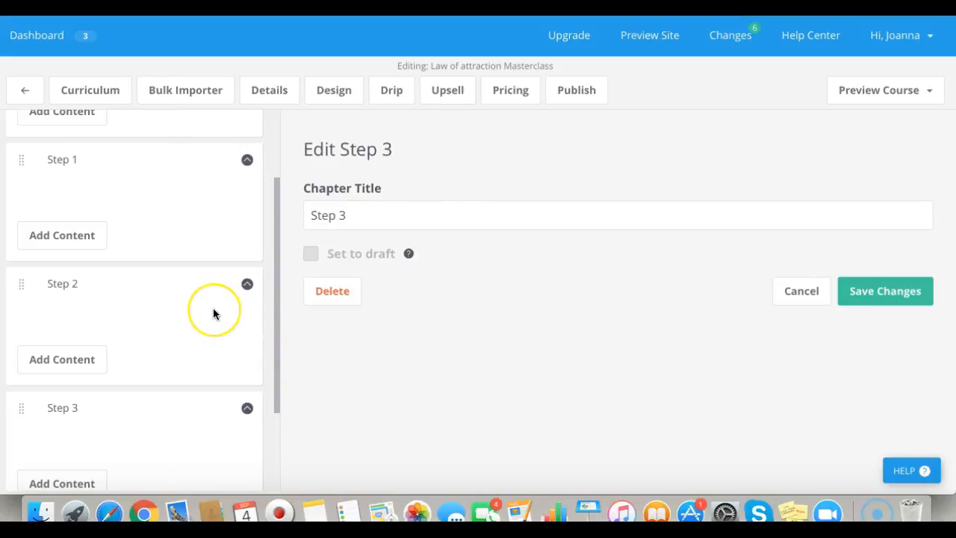
Add a text lesson to the Welcome chapter and start inserting a video into its content.
{"action": "scroll", "coordinate": [213, 313], "scroll_direction": "up", "scroll_amount": 3}
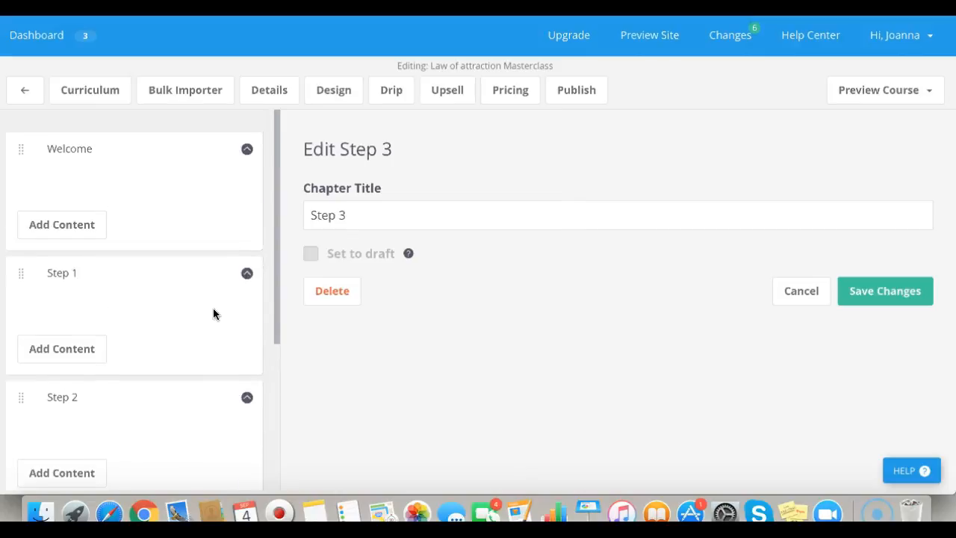
{"action": "left_click", "coordinate": [64, 224]}
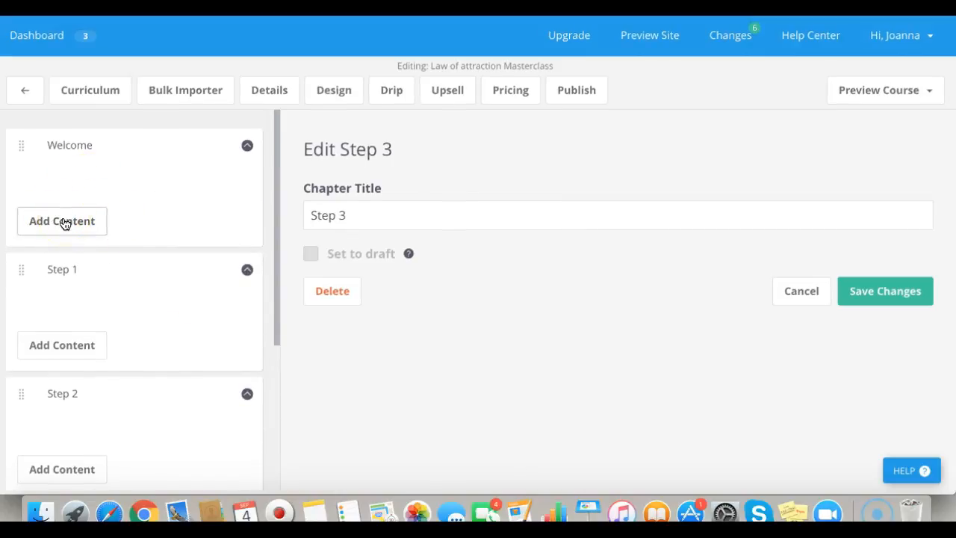
{"action": "left_click", "coordinate": [45, 278]}
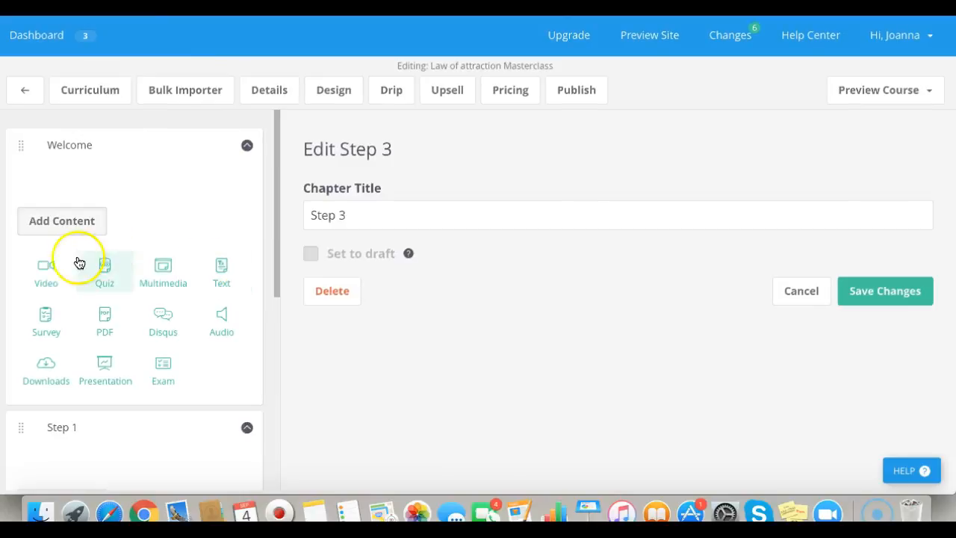
{"action": "left_click", "coordinate": [221, 273]}
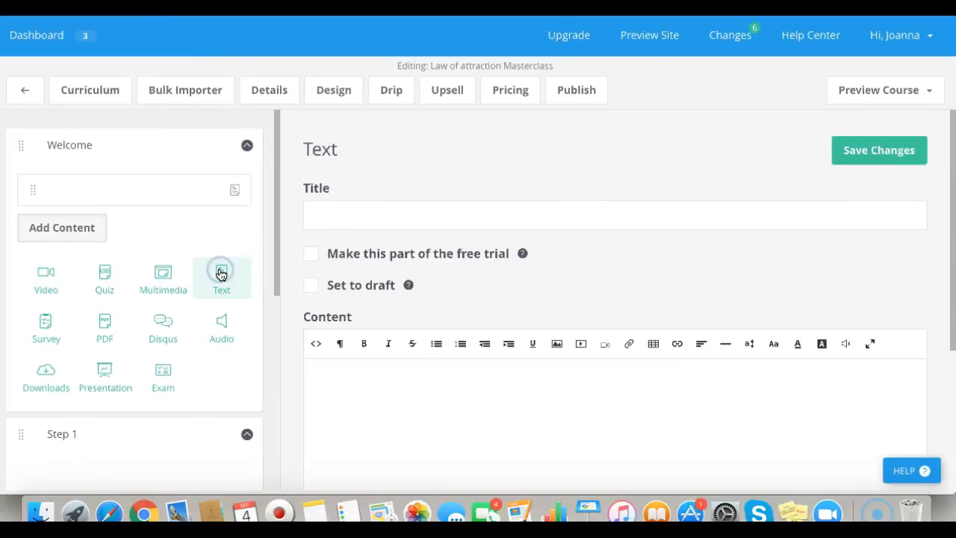
{"action": "scroll", "coordinate": [452, 464], "scroll_direction": "down", "scroll_amount": 3}
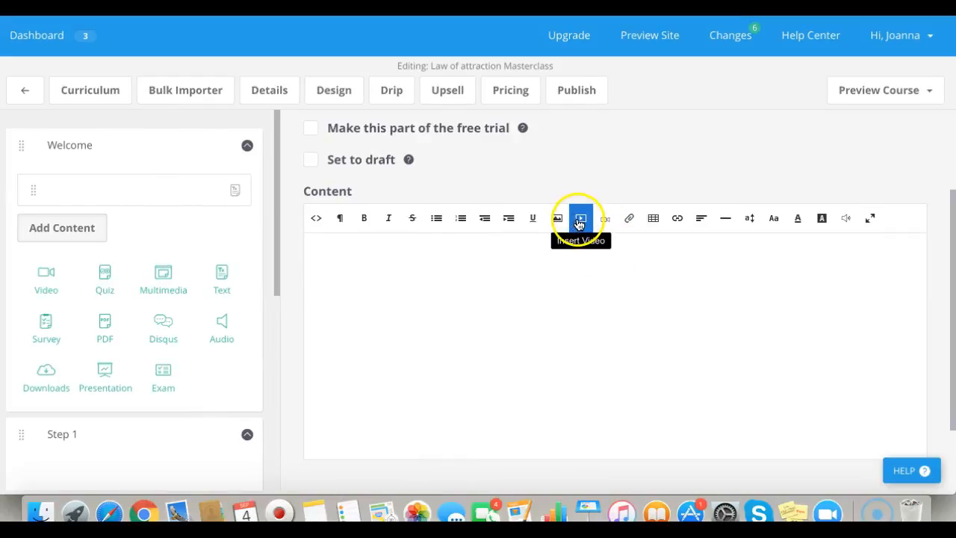
{"action": "left_click", "coordinate": [580, 221]}
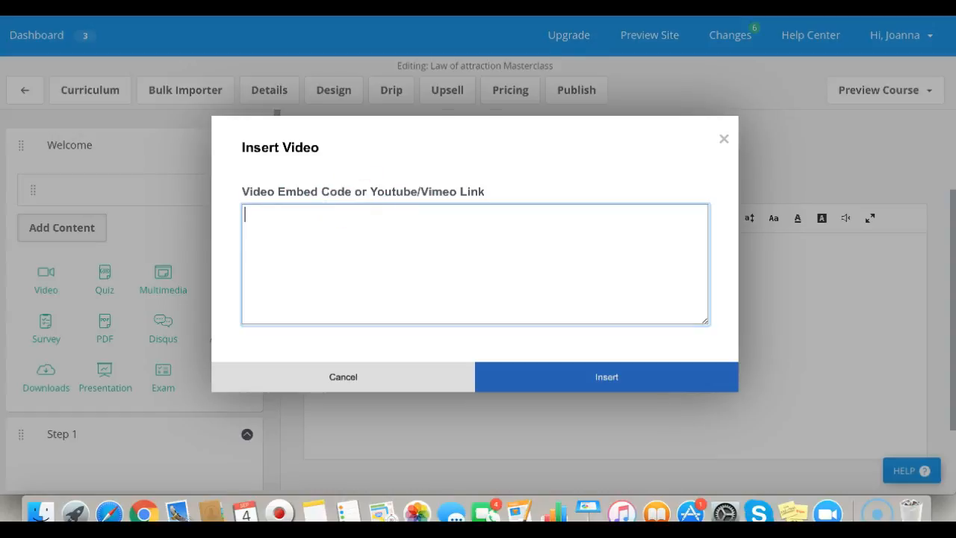
Switch to YouTube in a new browser tab and open the channel's Thrive Themes getting started tutorial video.
{"action": "key", "text": "super+t"}
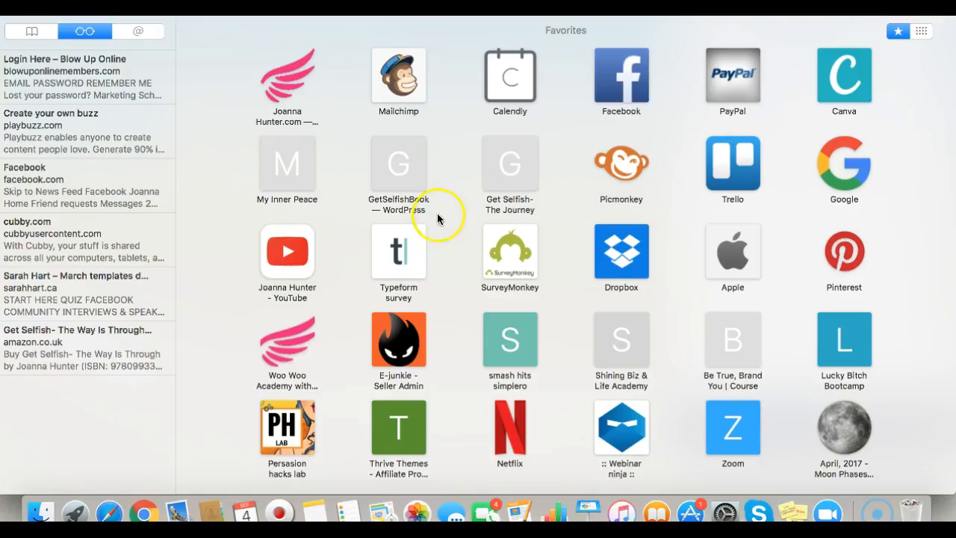
{"action": "left_click", "coordinate": [293, 254]}
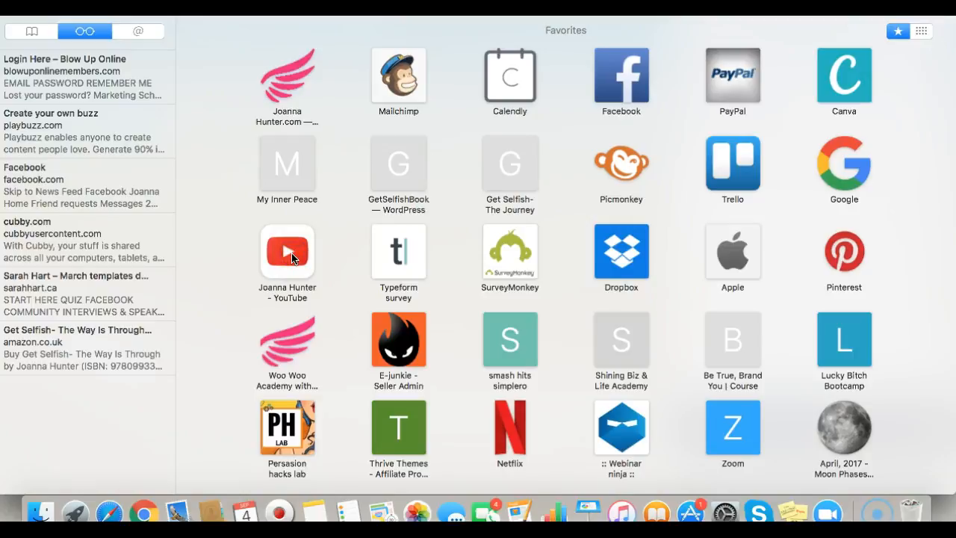
{"action": "left_click", "coordinate": [288, 256]}
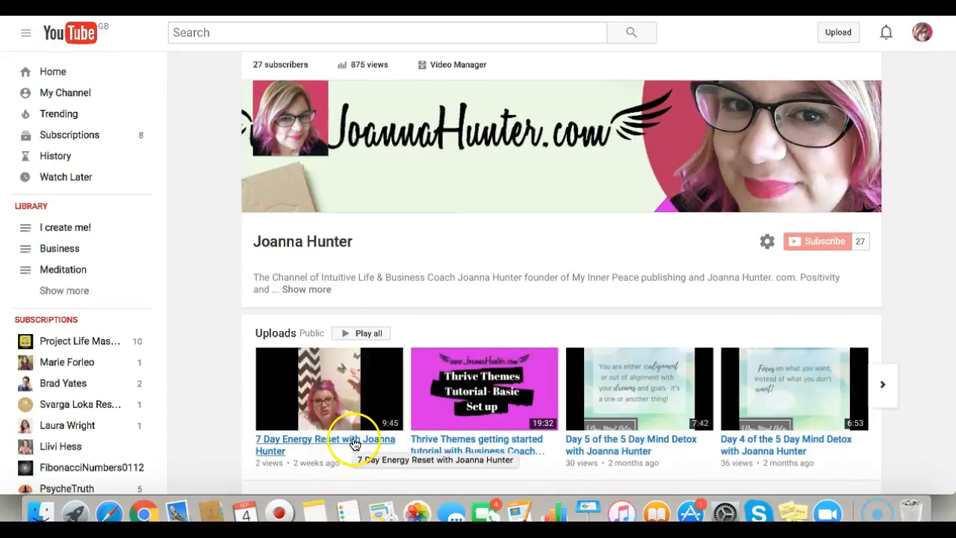
{"action": "scroll", "coordinate": [351, 447], "scroll_direction": "down", "scroll_amount": 2}
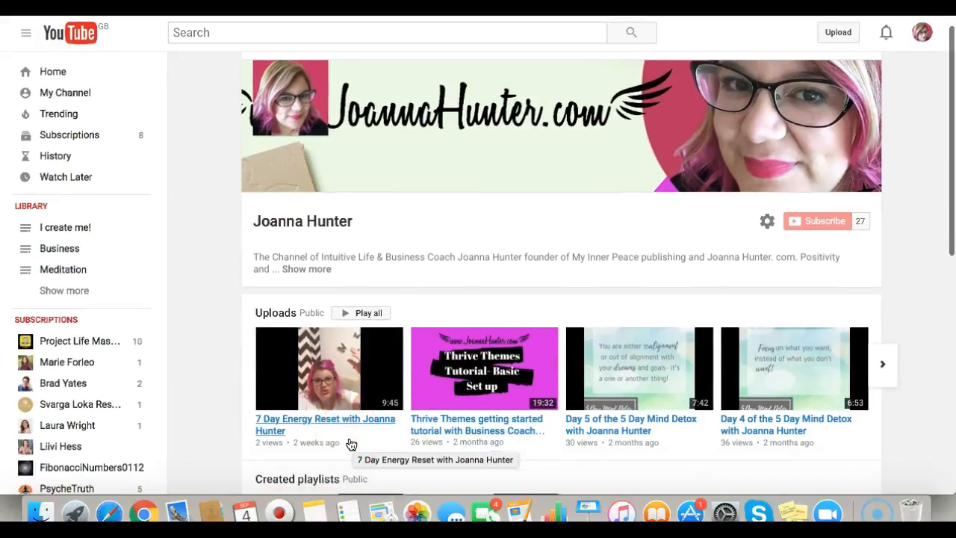
{"action": "left_click", "coordinate": [460, 389]}
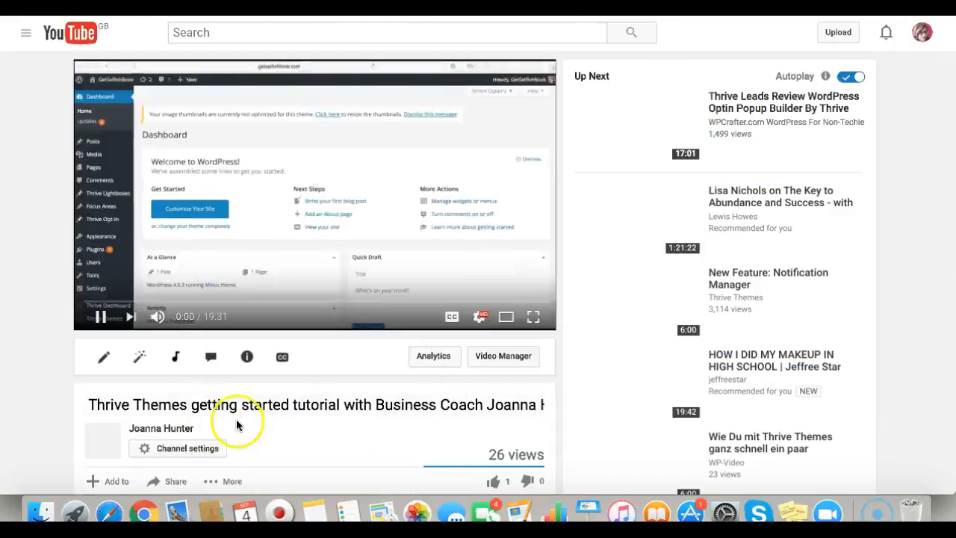
Pause the video and copy its embed code from the sharing options.
{"action": "scroll", "coordinate": [239, 420], "scroll_direction": "down", "scroll_amount": 5}
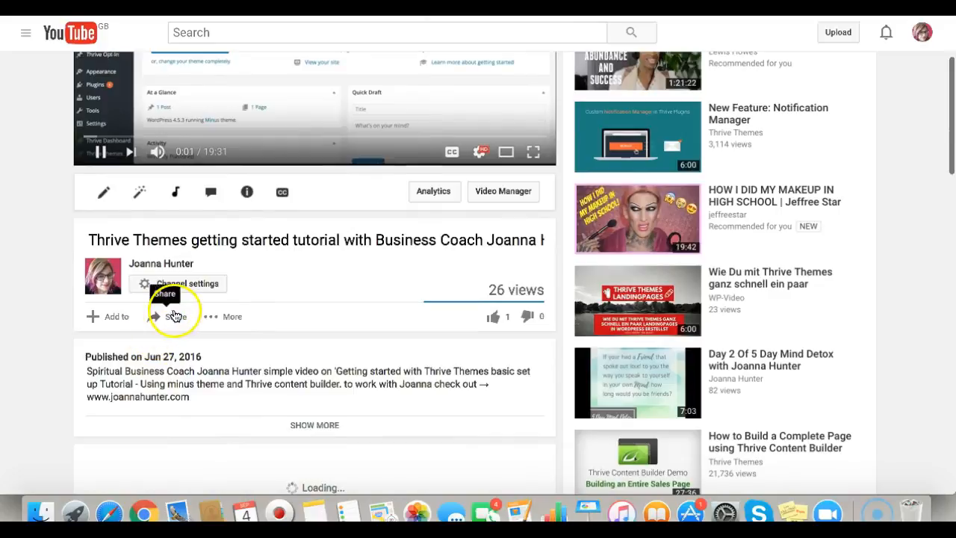
{"action": "left_click", "coordinate": [97, 154]}
{"action": "left_click", "coordinate": [176, 319]}
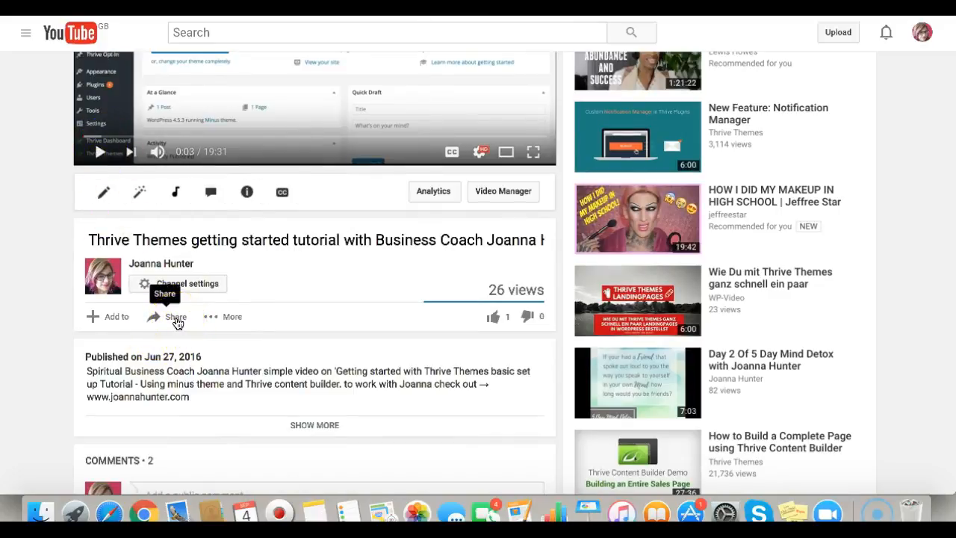
{"action": "left_click", "coordinate": [176, 320]}
{"action": "left_click", "coordinate": [241, 446]}
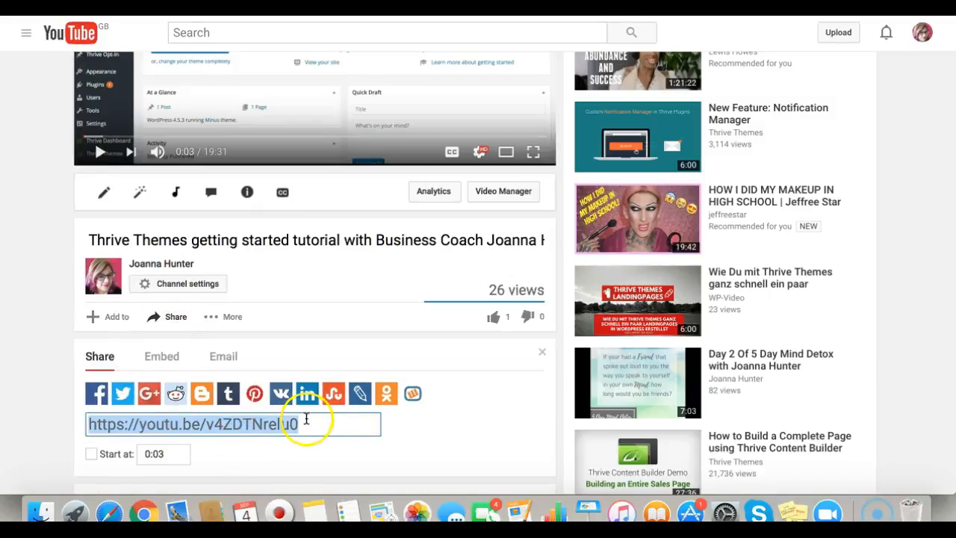
{"action": "left_click", "coordinate": [160, 360]}
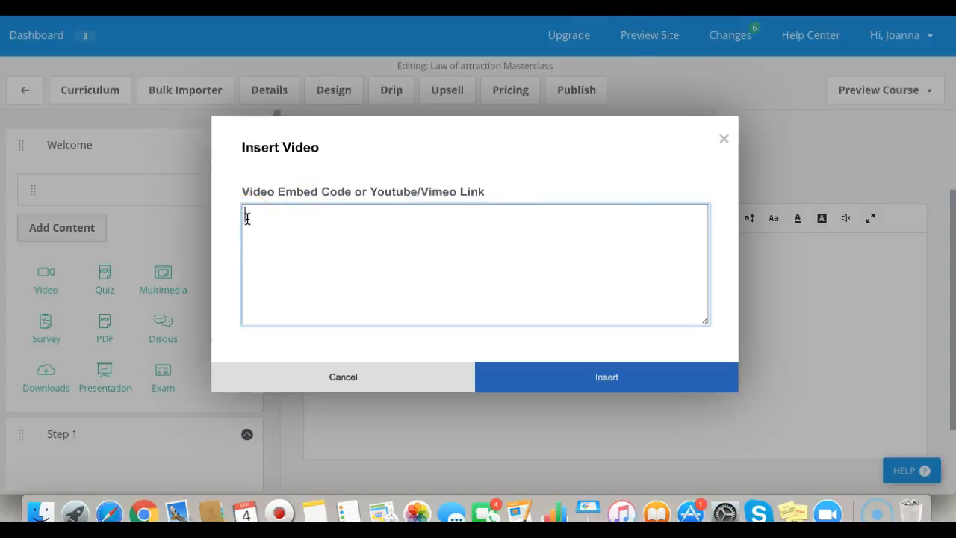
Insert the tutorial video into the lesson content with its YouTube embed code and write "Super cool video!" above it.
{"action": "type", "text": "<iframe width=\"560\" height=\"315\" src=\"https://www.youtube.com/embed/v4ZDTNrelu0\" frameborder=\"0\" allowfullscreen></iframe>"}
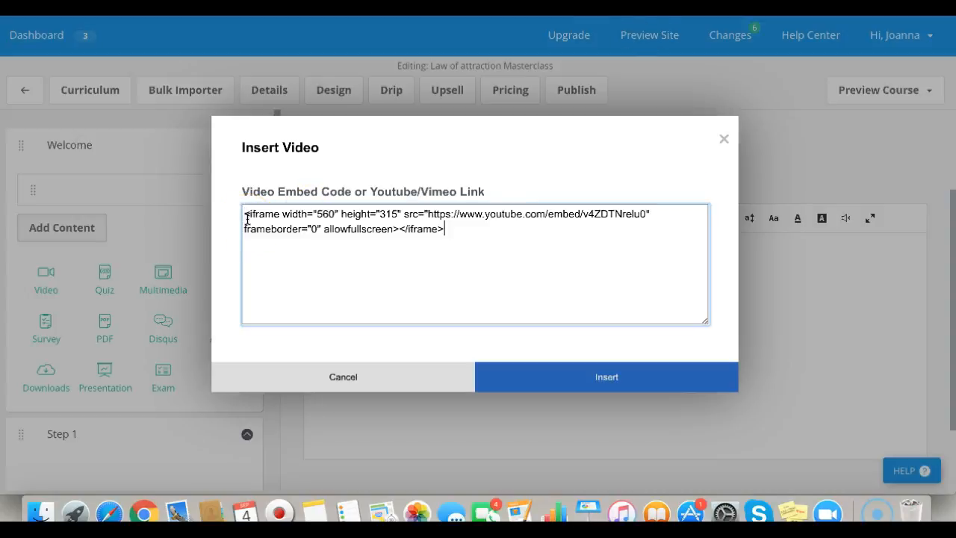
{"action": "left_click", "coordinate": [608, 383]}
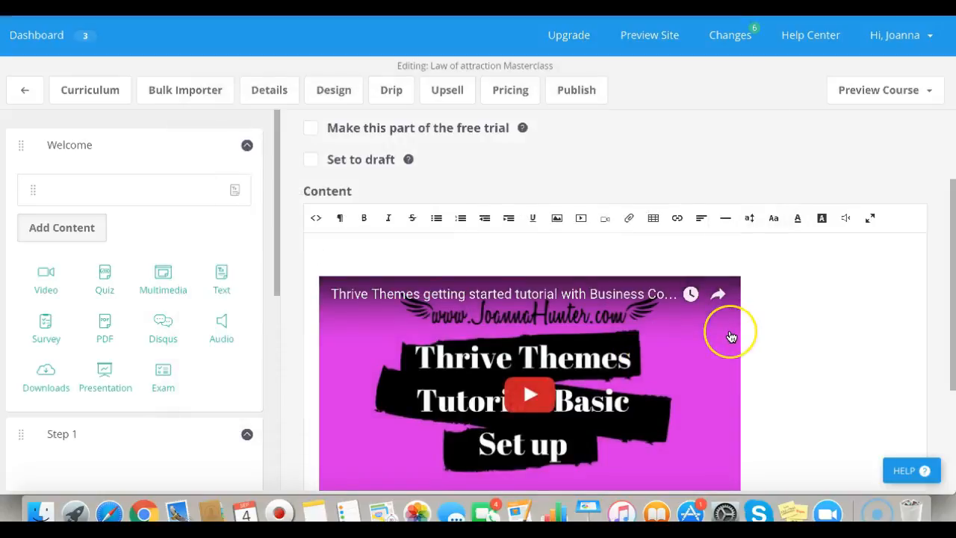
{"action": "scroll", "coordinate": [730, 336], "scroll_direction": "down", "scroll_amount": 5}
{"action": "scroll", "coordinate": [732, 337], "scroll_direction": "up", "scroll_amount": 5}
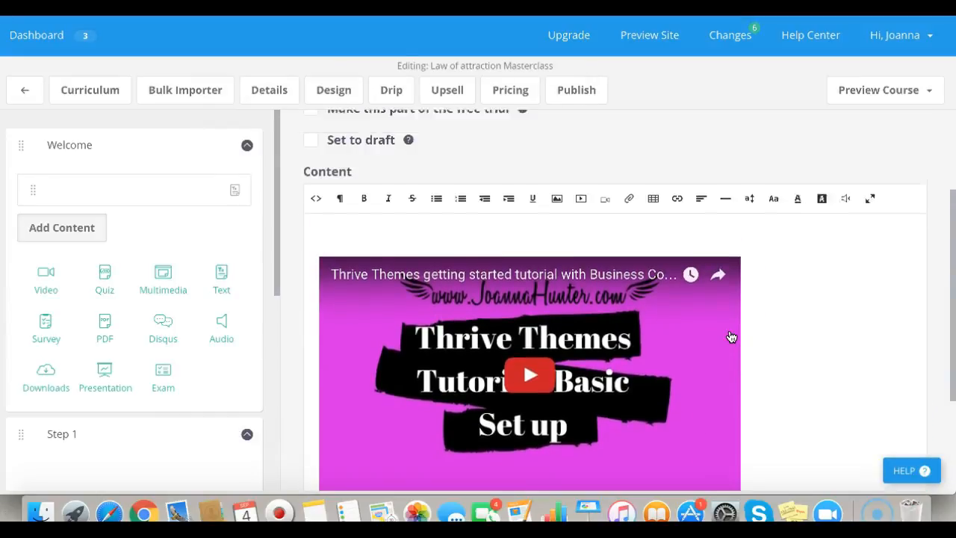
{"action": "left_click", "coordinate": [389, 251]}
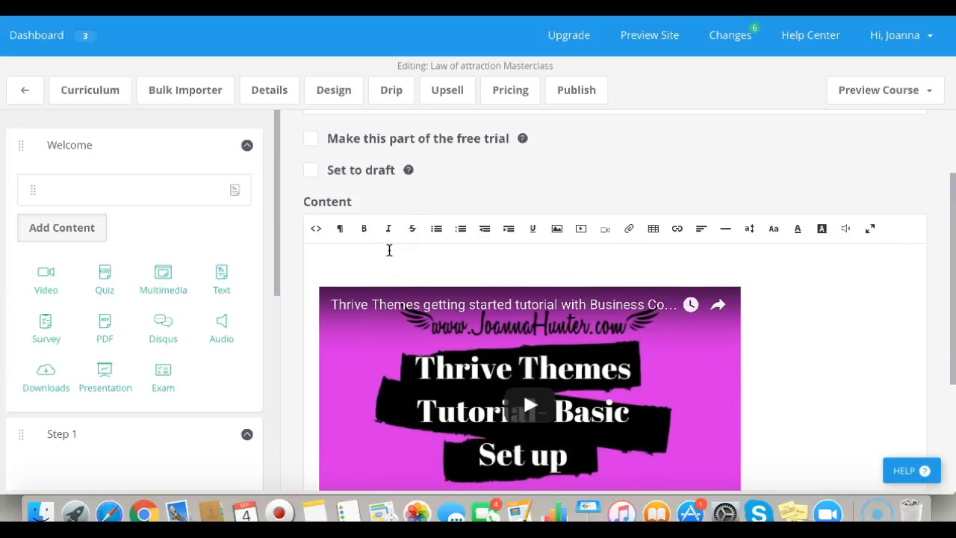
{"action": "type", "text": "Super cool video!"}
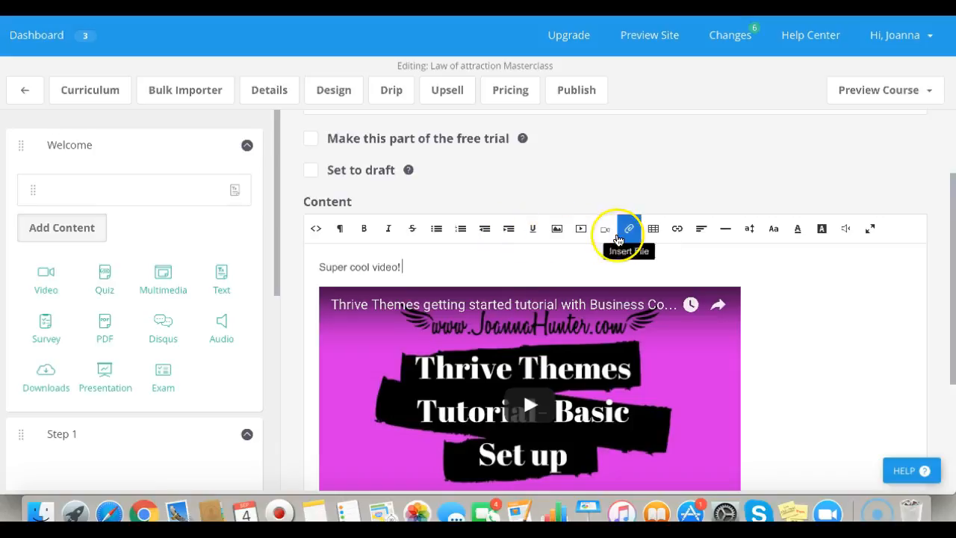
{"action": "left_click", "coordinate": [698, 231]}
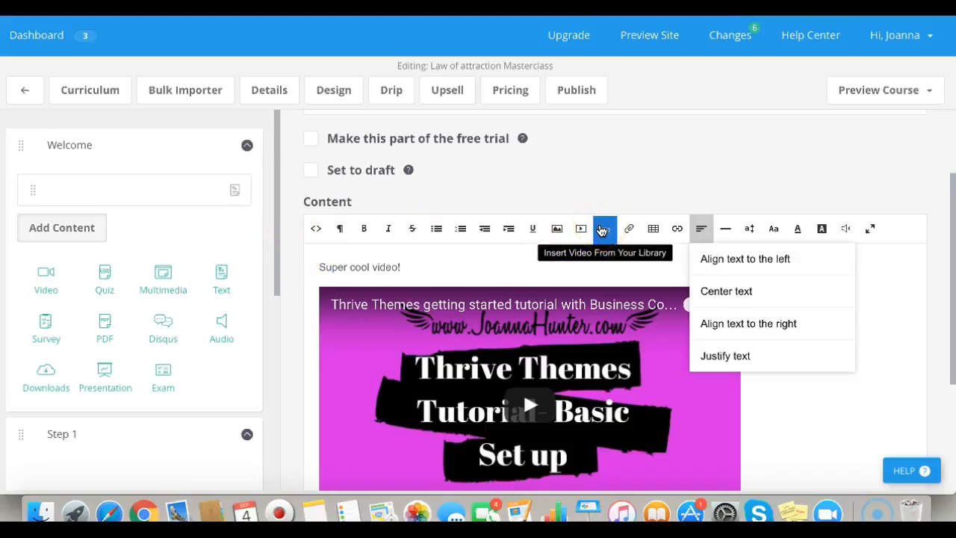
{"action": "left_click", "coordinate": [581, 230]}
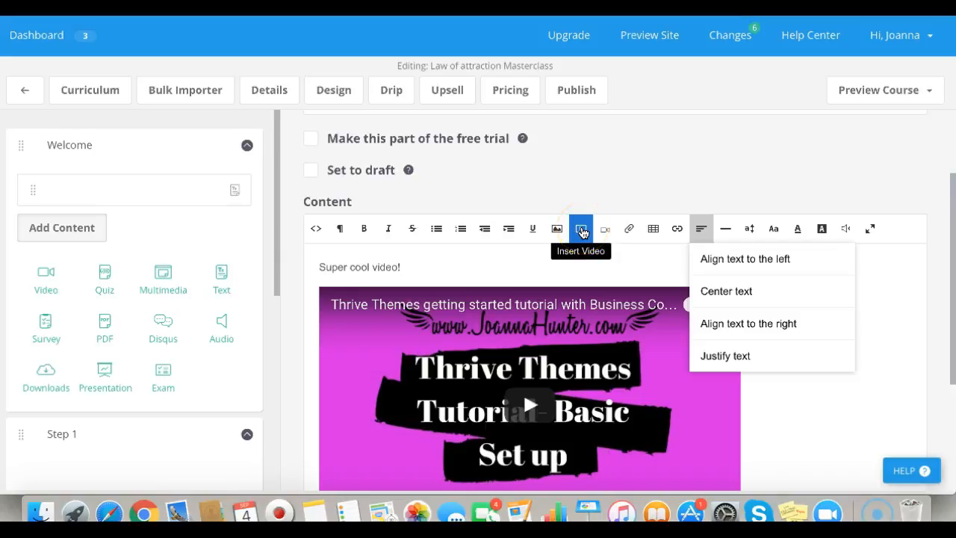
{"action": "left_click", "coordinate": [559, 229]}
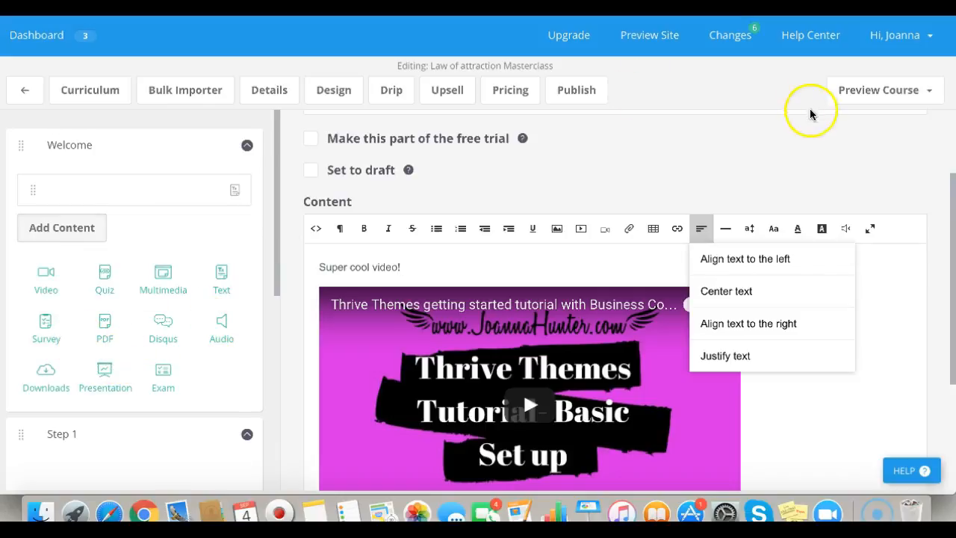
Title the text lesson "Video One" and save it.
{"action": "scroll", "coordinate": [766, 232], "scroll_direction": "up", "scroll_amount": 2}
{"action": "scroll", "coordinate": [766, 232], "scroll_direction": "up", "scroll_amount": 2}
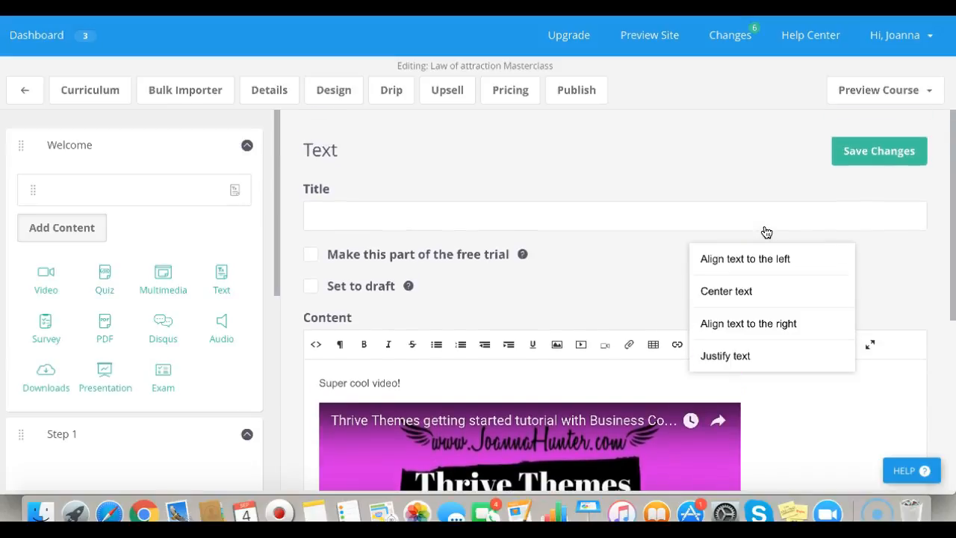
{"action": "left_click", "coordinate": [323, 220]}
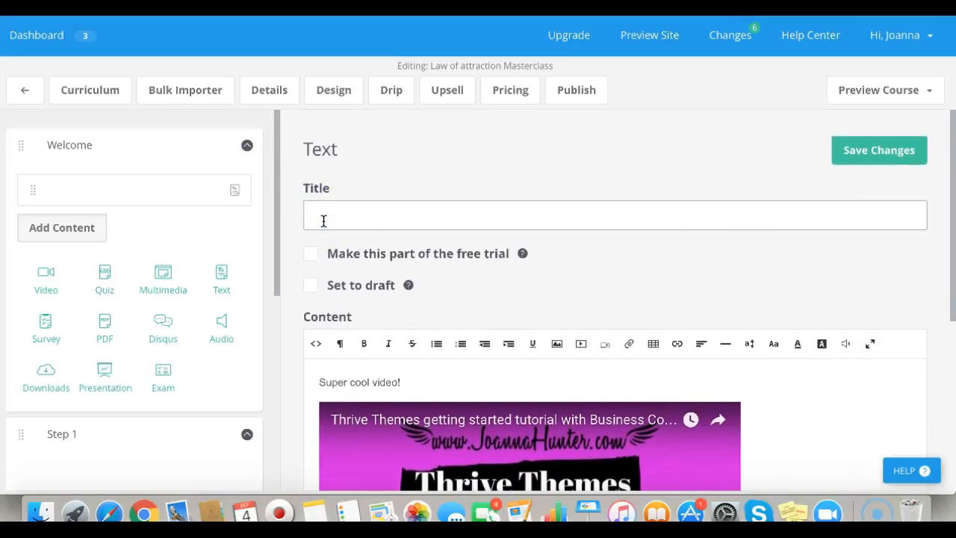
{"action": "type", "text": "Video One"}
{"action": "left_click", "coordinate": [859, 150]}
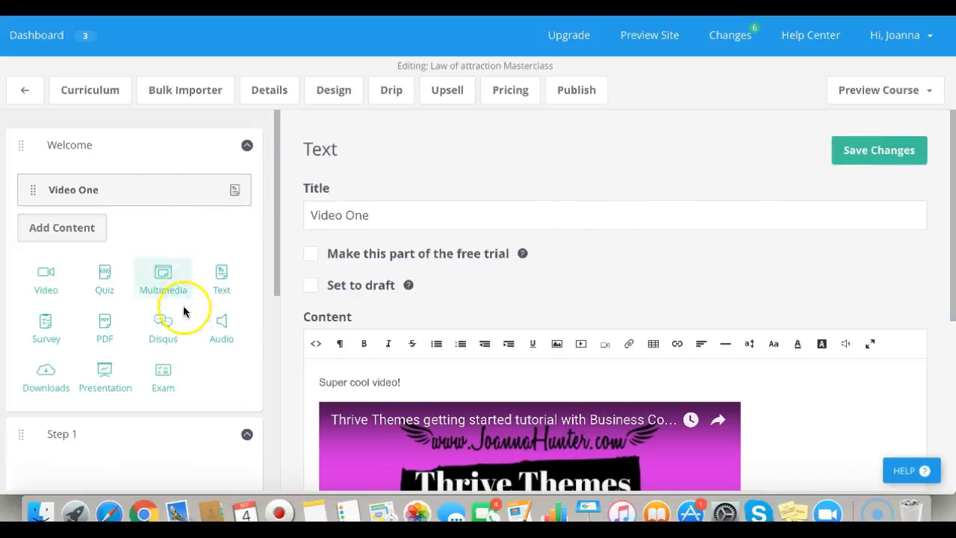
Add an audio lesson titled "Audio one" to the Welcome chapter below Video One.
{"action": "left_click", "coordinate": [224, 331]}
{"action": "left_click", "coordinate": [332, 209]}
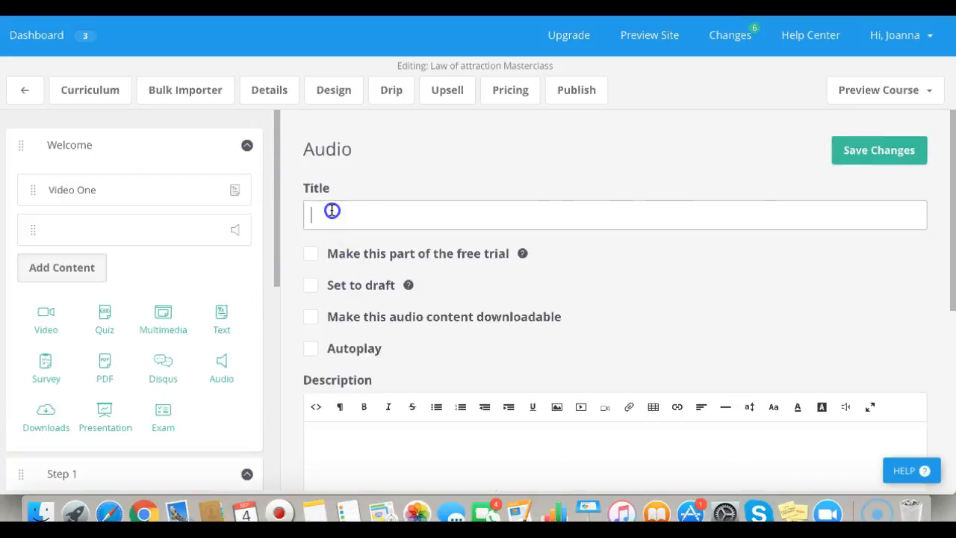
{"action": "type", "text": "Audio one"}
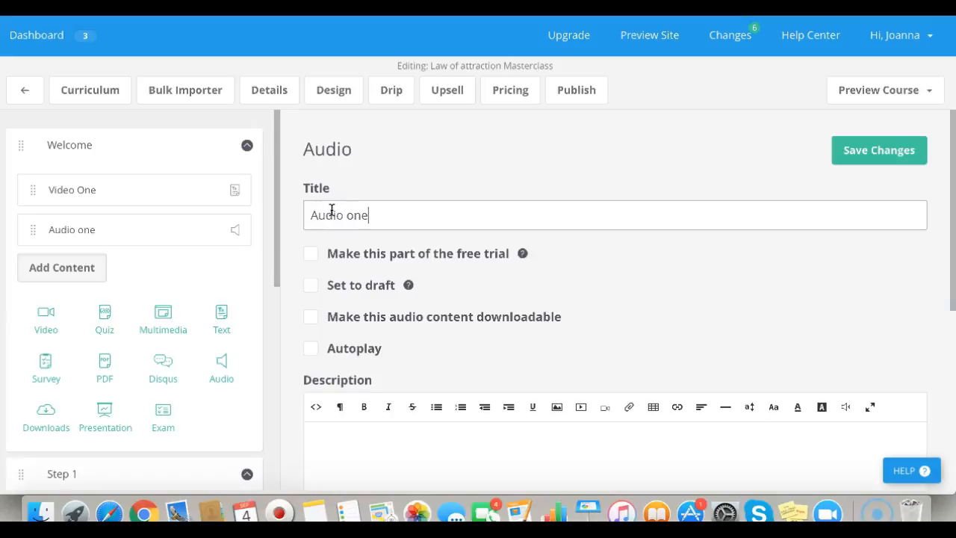
Replace the audio lesson's title with "Meditation".
{"action": "key", "text": "BackSpace"}
{"action": "key", "text": "BackSpace"}
{"action": "key", "text": "BackSpace"}
{"action": "key", "text": "BackSpace"}
{"action": "key", "text": "BackSpace"}
{"action": "key", "text": "BackSpace"}
{"action": "key", "text": "BackSpace"}
{"action": "type", "text": "Meditation"}
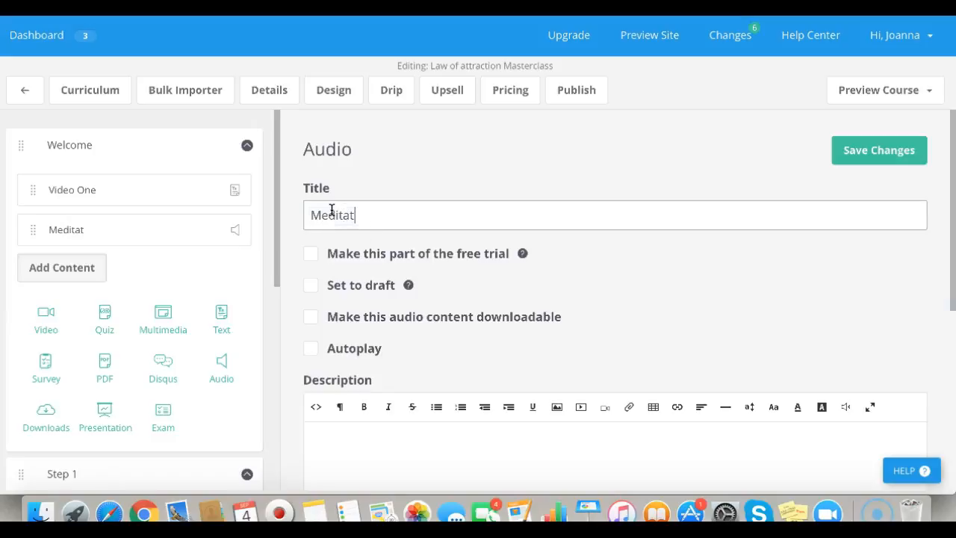
{"action": "scroll", "coordinate": [455, 344], "scroll_direction": "down", "scroll_amount": 2}
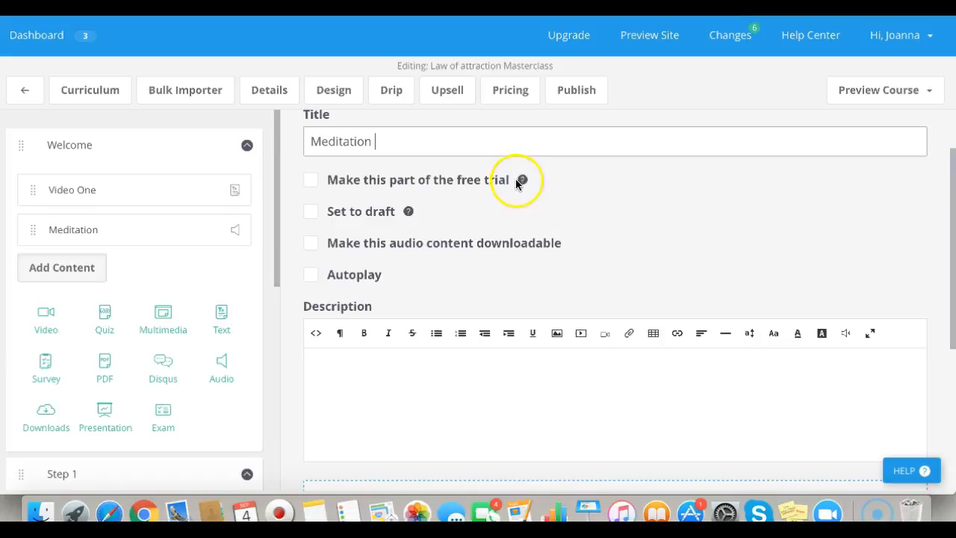
{"action": "mouse_move", "coordinate": [522, 181]}
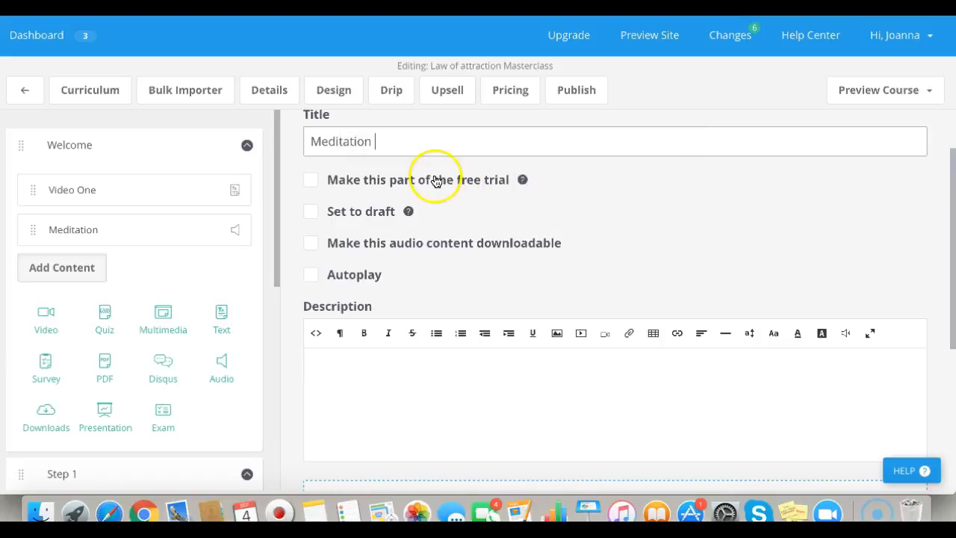
Make the Meditation audio content downloadable and set the description's text alignment to centred.
{"action": "mouse_move", "coordinate": [408, 213]}
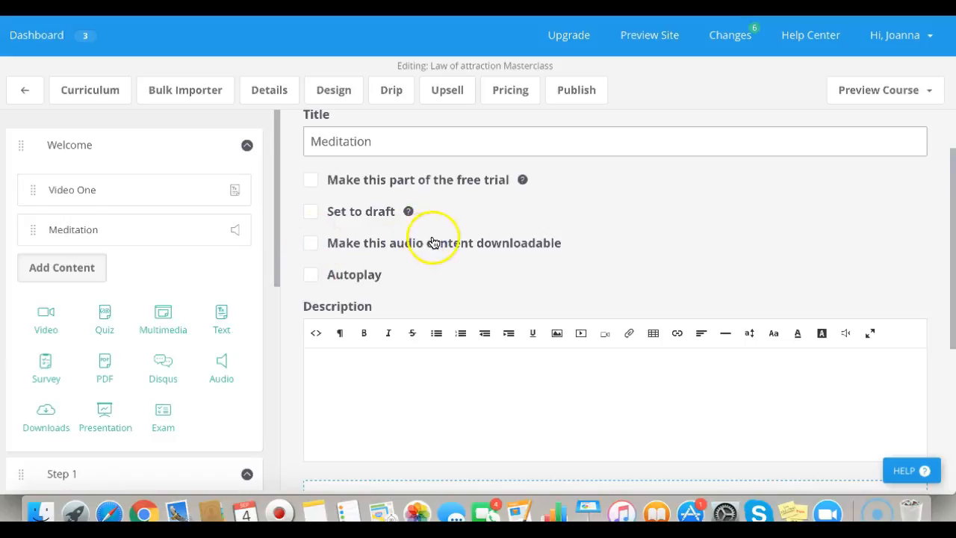
{"action": "left_click", "coordinate": [311, 245]}
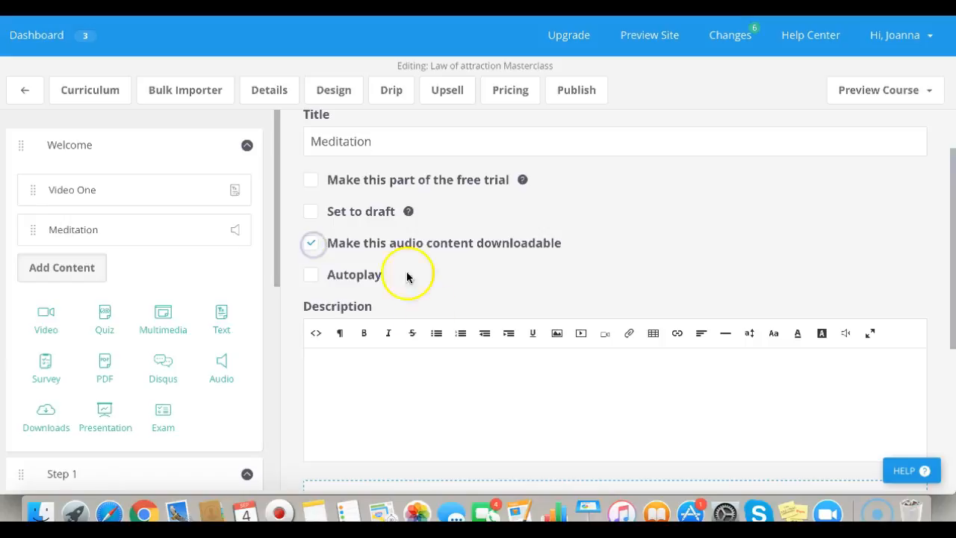
{"action": "scroll", "coordinate": [425, 424], "scroll_direction": "down", "scroll_amount": 2}
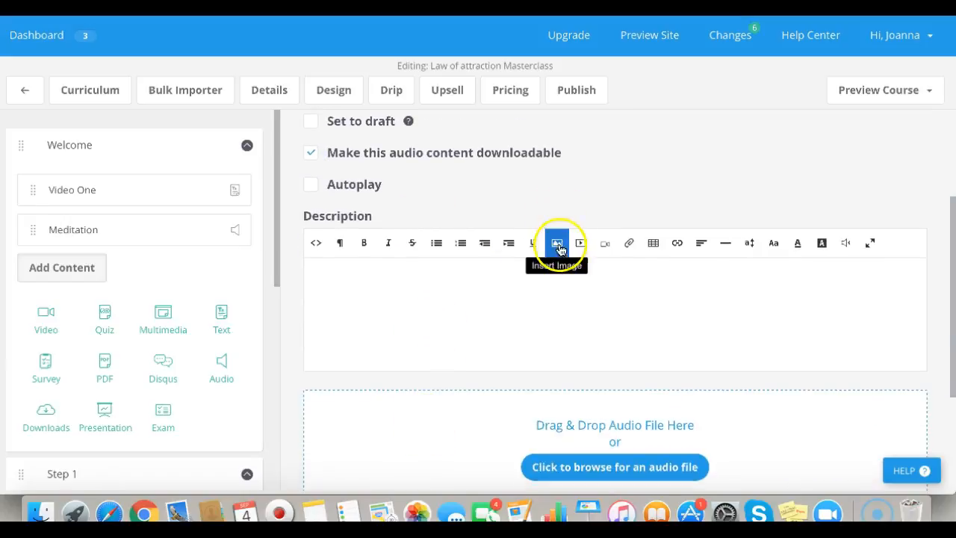
{"action": "left_click", "coordinate": [702, 244]}
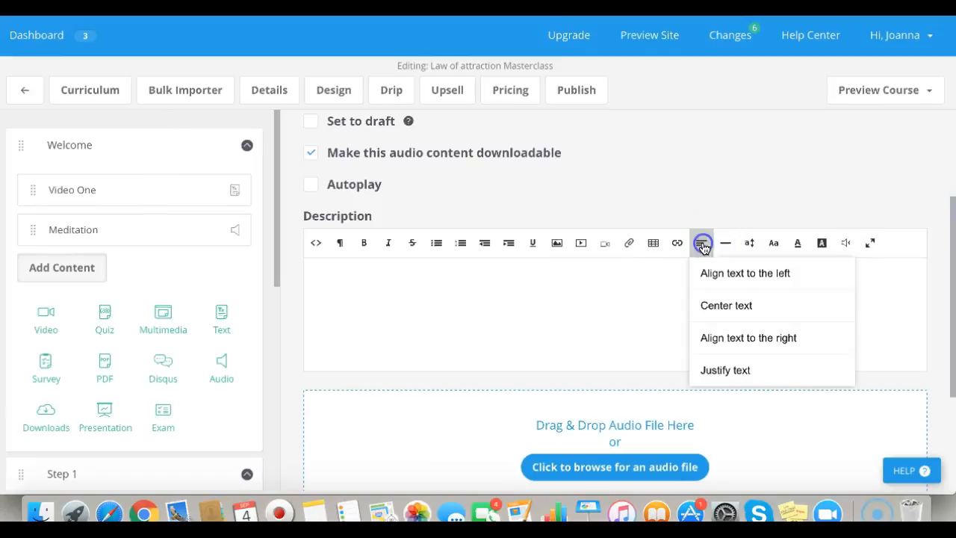
{"action": "left_click", "coordinate": [719, 306]}
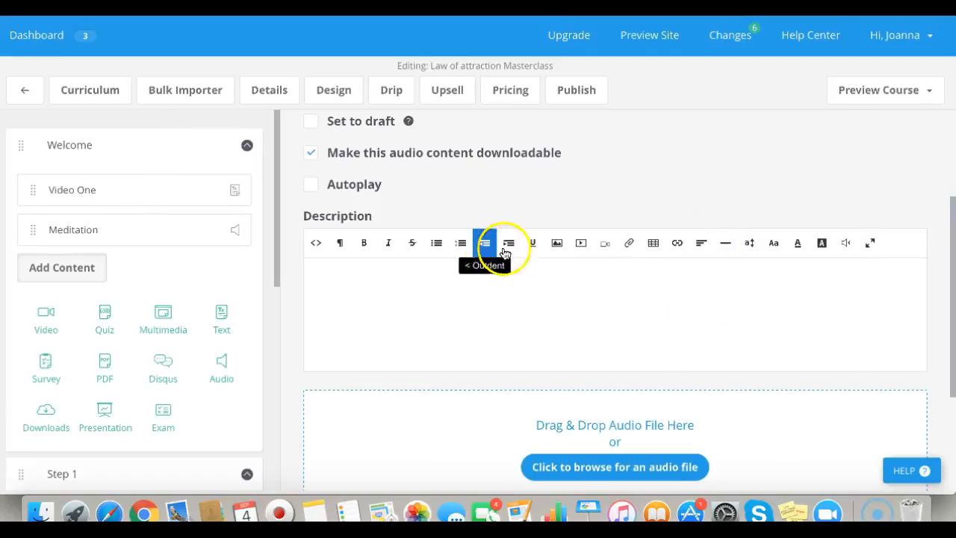
Insert the image "Facebook banner monety mind set.jpg" from the New website design folder into the lesson description.
{"action": "left_click", "coordinate": [557, 243]}
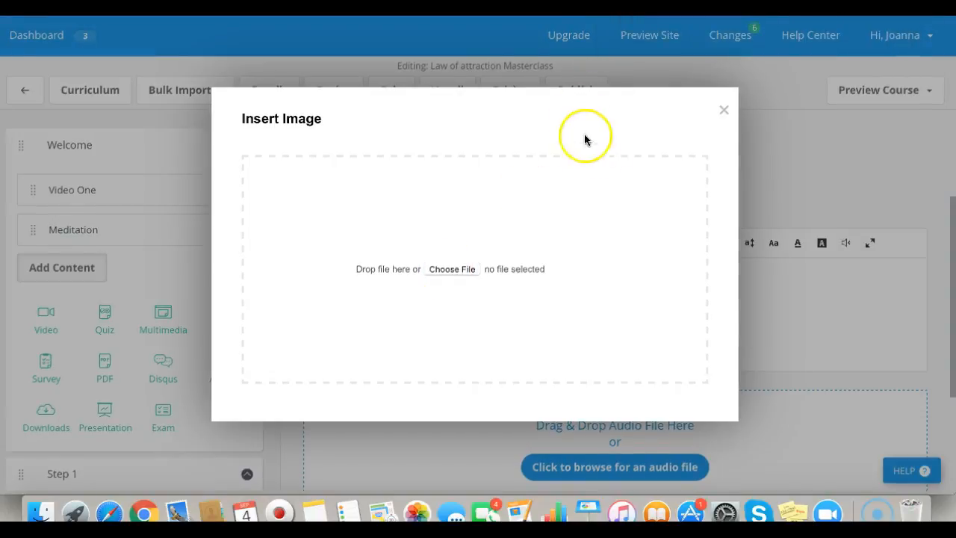
{"action": "left_click", "coordinate": [452, 269]}
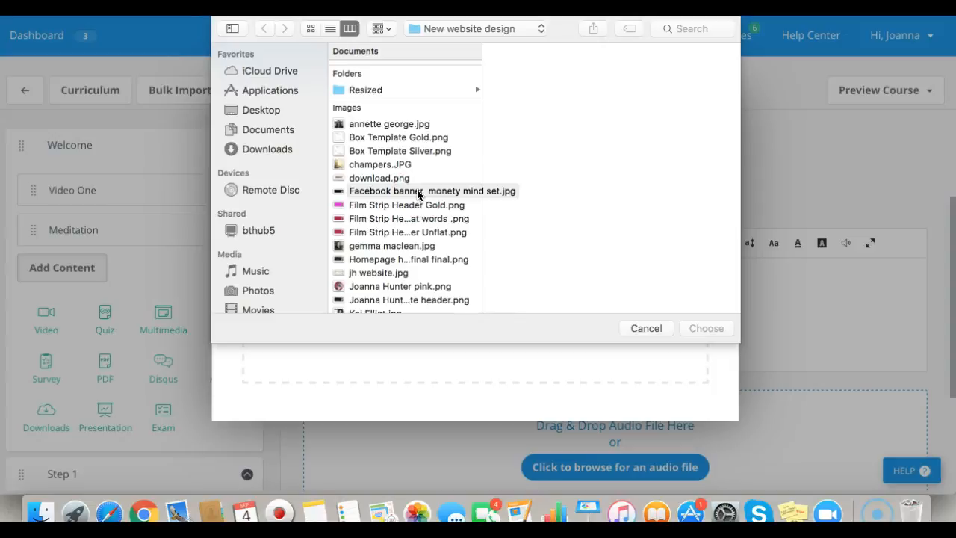
{"action": "left_click", "coordinate": [418, 192]}
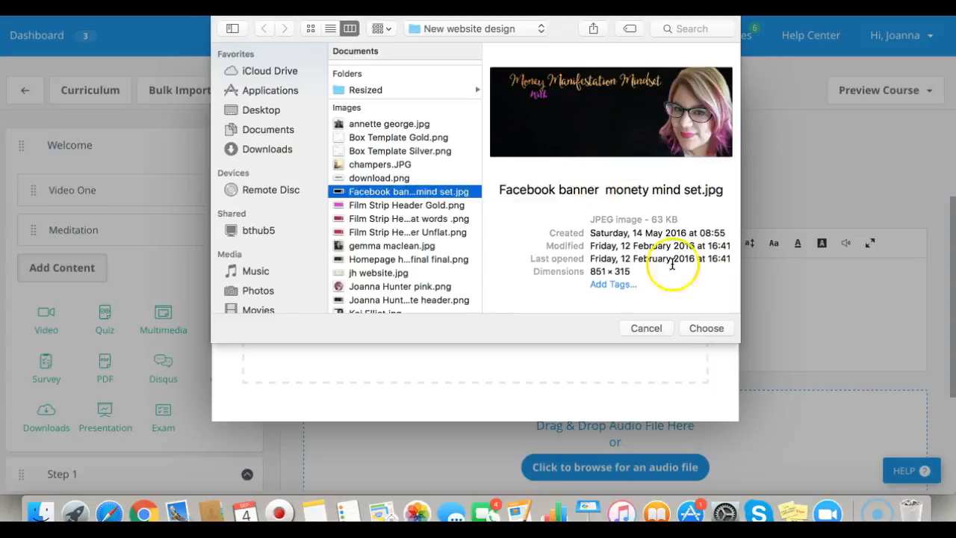
{"action": "left_click", "coordinate": [706, 328]}
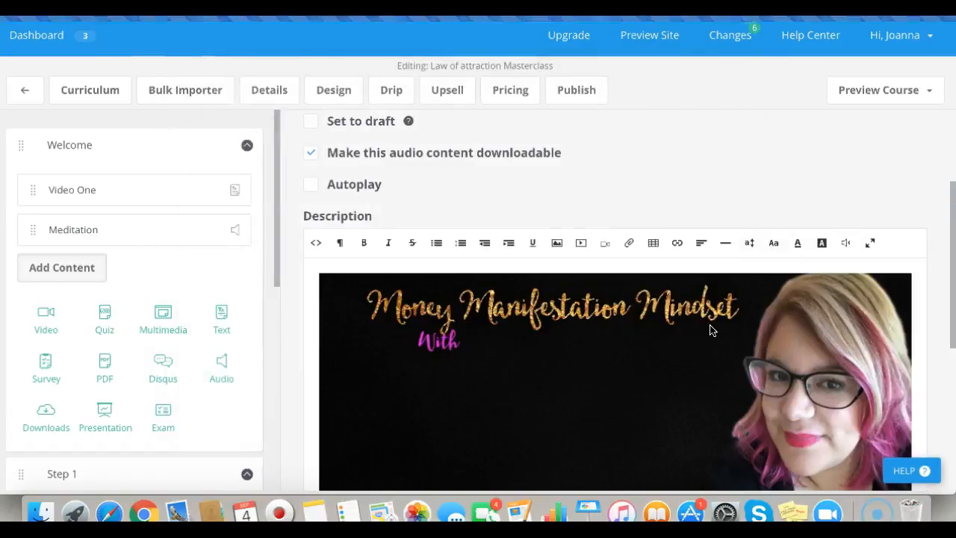
Try to upload "Energy Clearing For Manifestation.m4a" from Downloads as the Meditation lesson's audio file.
{"action": "scroll", "coordinate": [654, 329], "scroll_direction": "down", "scroll_amount": 4}
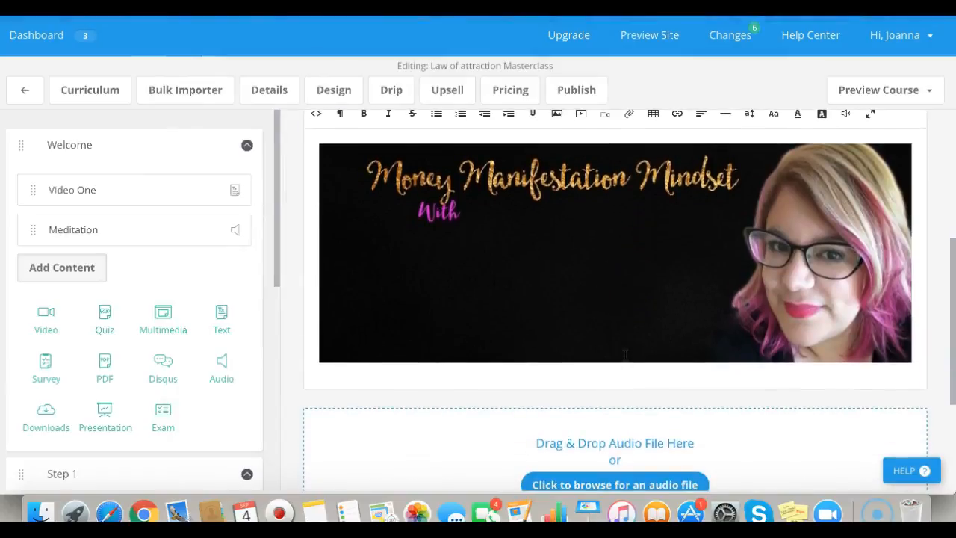
{"action": "scroll", "coordinate": [625, 354], "scroll_direction": "up", "scroll_amount": 2}
{"action": "scroll", "coordinate": [625, 354], "scroll_direction": "down", "scroll_amount": 3}
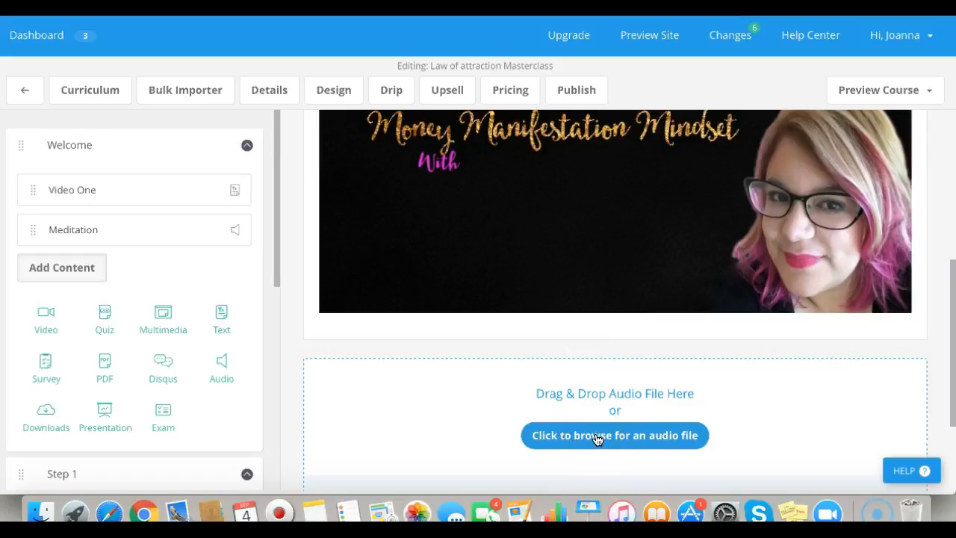
{"action": "scroll", "coordinate": [598, 439], "scroll_direction": "up", "scroll_amount": 2}
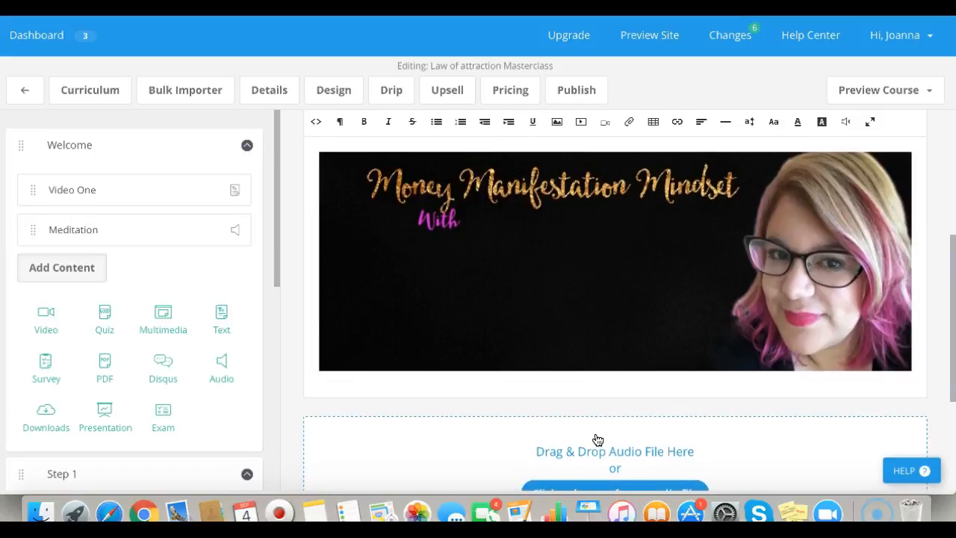
{"action": "scroll", "coordinate": [625, 451], "scroll_direction": "down", "scroll_amount": 2}
{"action": "left_click", "coordinate": [623, 428]}
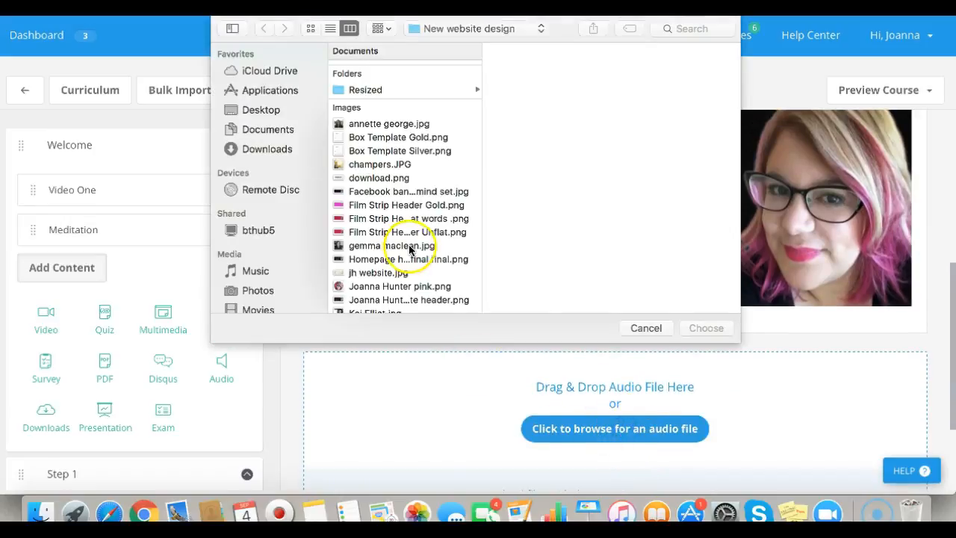
{"action": "scroll", "coordinate": [409, 246], "scroll_direction": "down", "scroll_amount": 10}
{"action": "scroll", "coordinate": [409, 249], "scroll_direction": "up", "scroll_amount": 10}
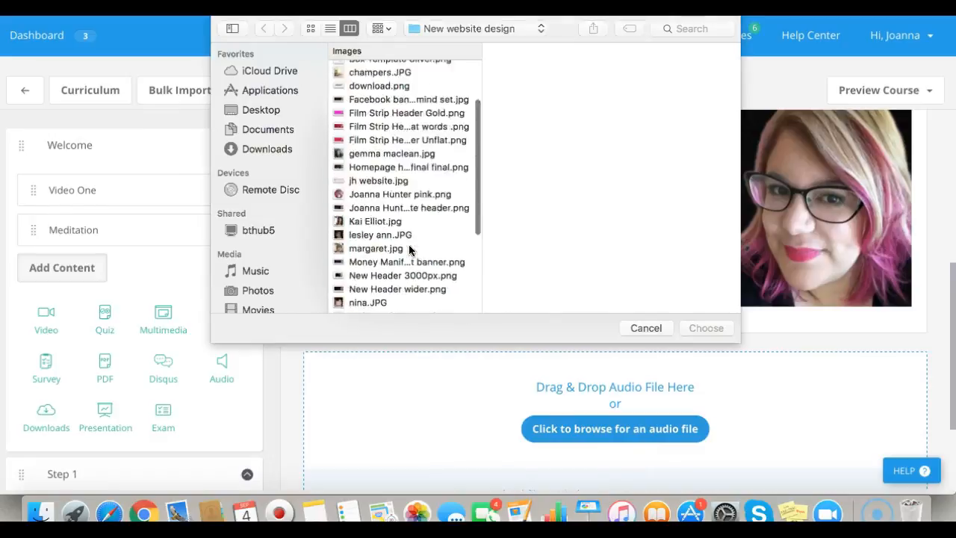
{"action": "left_click", "coordinate": [261, 152]}
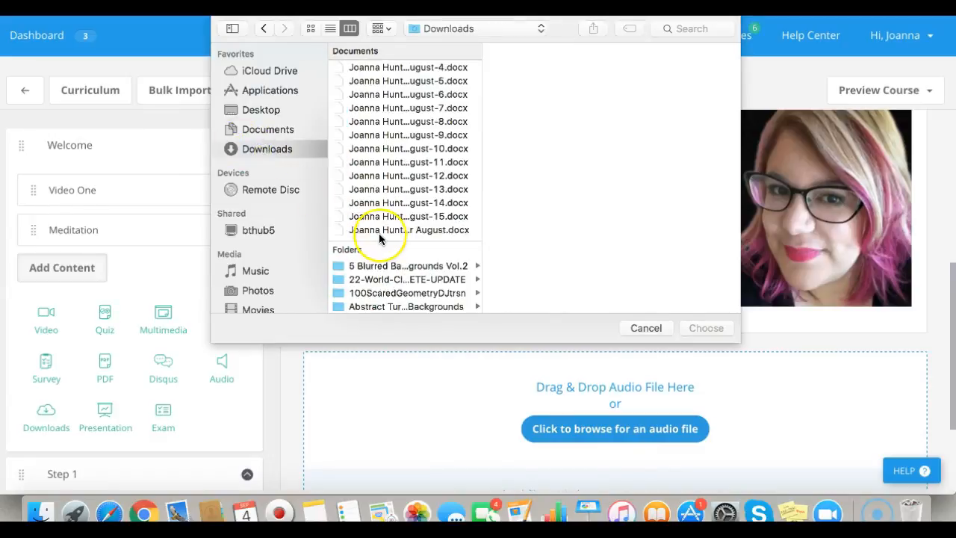
{"action": "scroll", "coordinate": [380, 236], "scroll_direction": "down", "scroll_amount": 10}
{"action": "scroll", "coordinate": [380, 238], "scroll_direction": "down", "scroll_amount": 10}
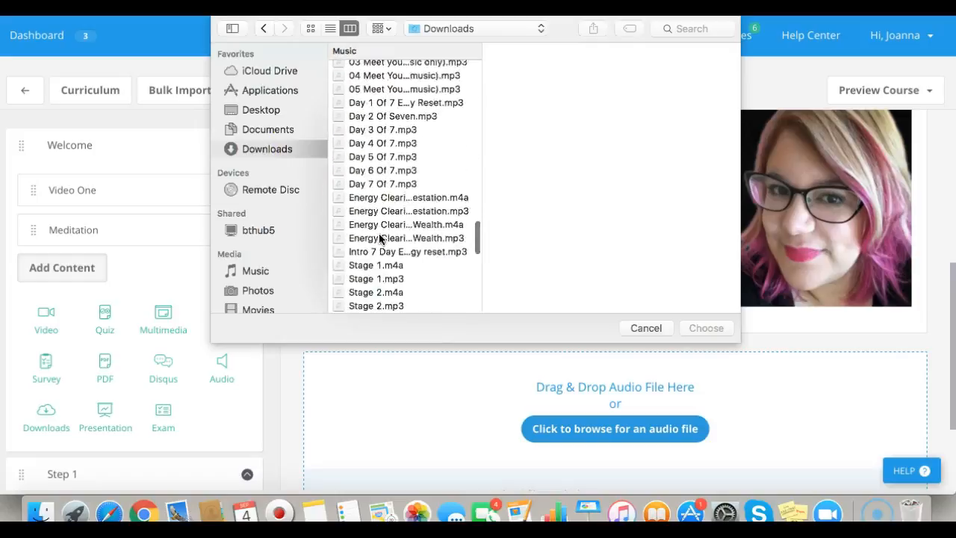
{"action": "scroll", "coordinate": [379, 238], "scroll_direction": "up", "scroll_amount": 2}
{"action": "scroll", "coordinate": [379, 237], "scroll_direction": "up", "scroll_amount": 3}
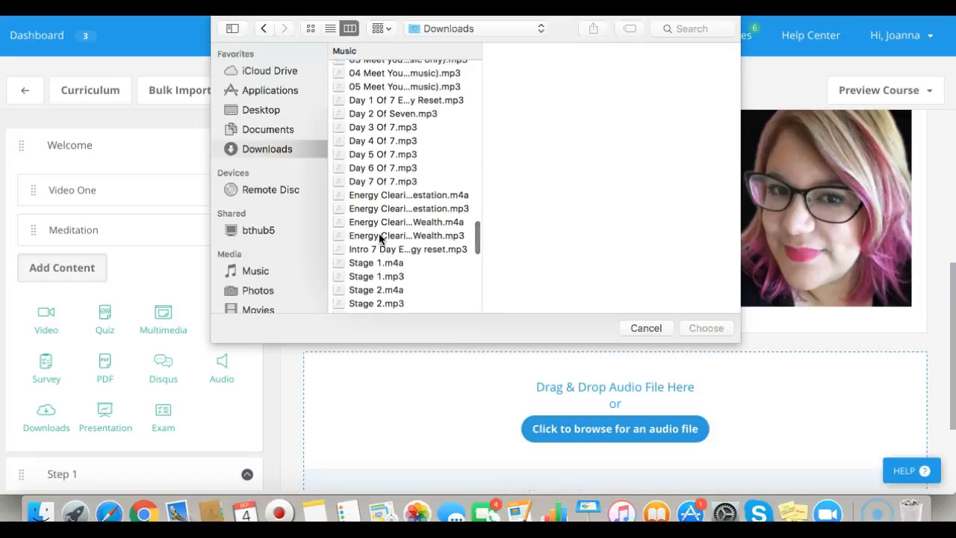
{"action": "left_click", "coordinate": [376, 201]}
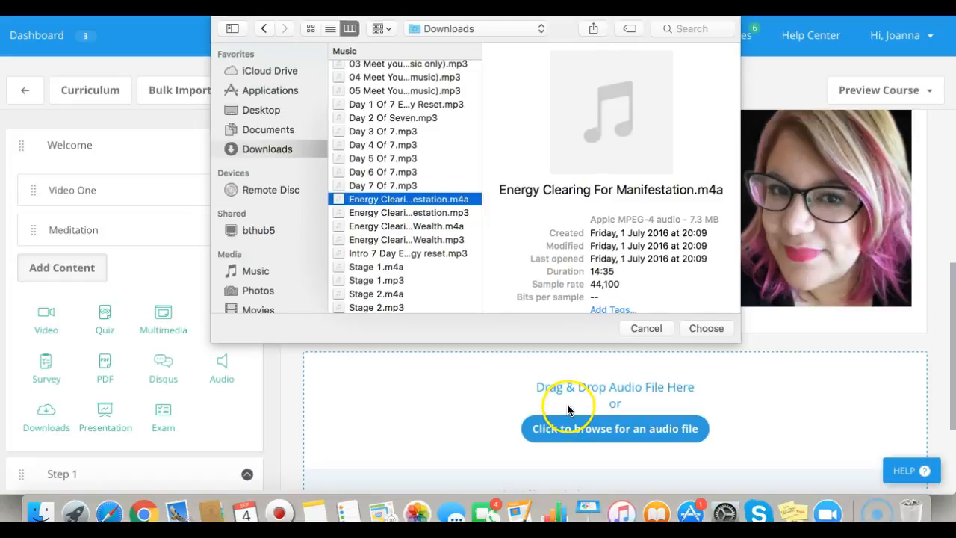
{"action": "left_click", "coordinate": [617, 433]}
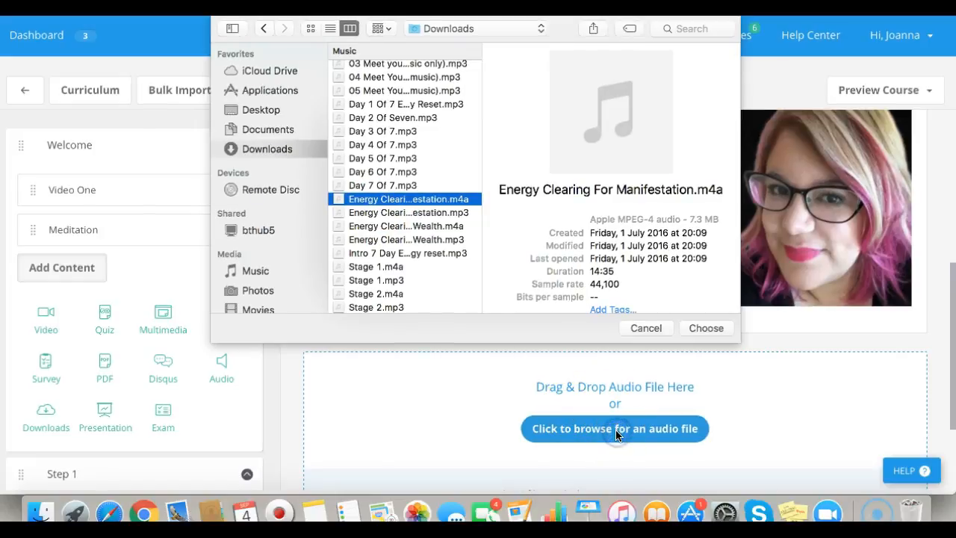
{"action": "left_click", "coordinate": [705, 329]}
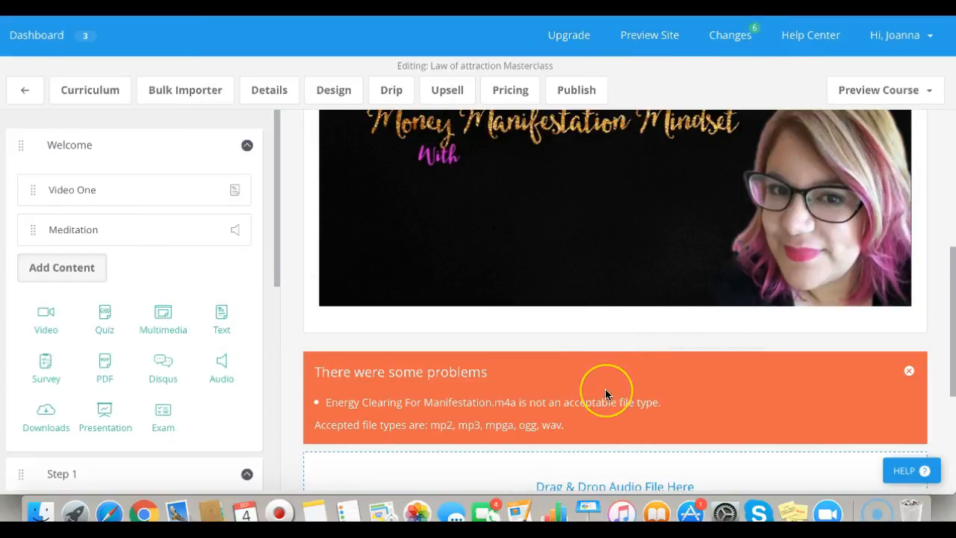
{"action": "left_click", "coordinate": [908, 373]}
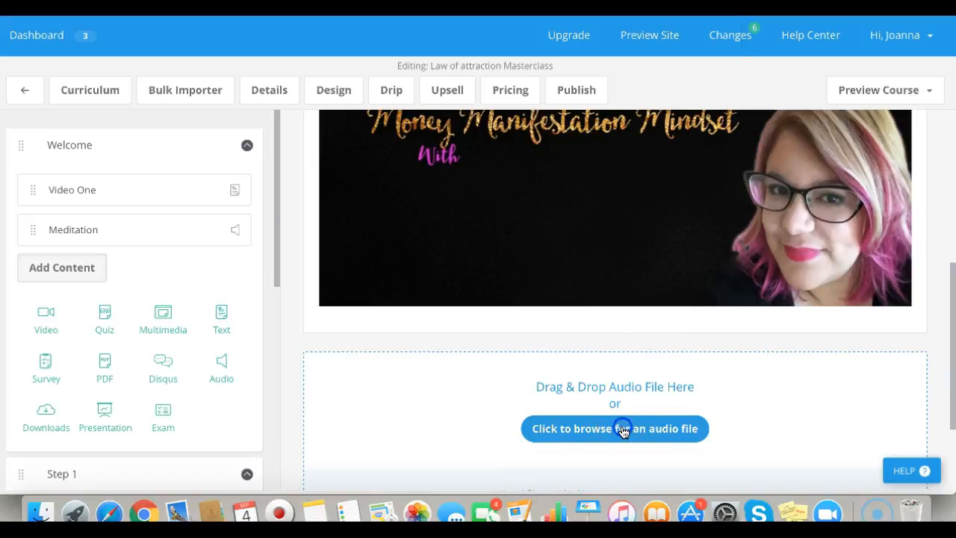
Upload "Stage 5.mp3" from Downloads as the Meditation lesson's audio file and save the lesson.
{"action": "left_click", "coordinate": [622, 429]}
{"action": "scroll", "coordinate": [348, 303], "scroll_direction": "down", "scroll_amount": 20}
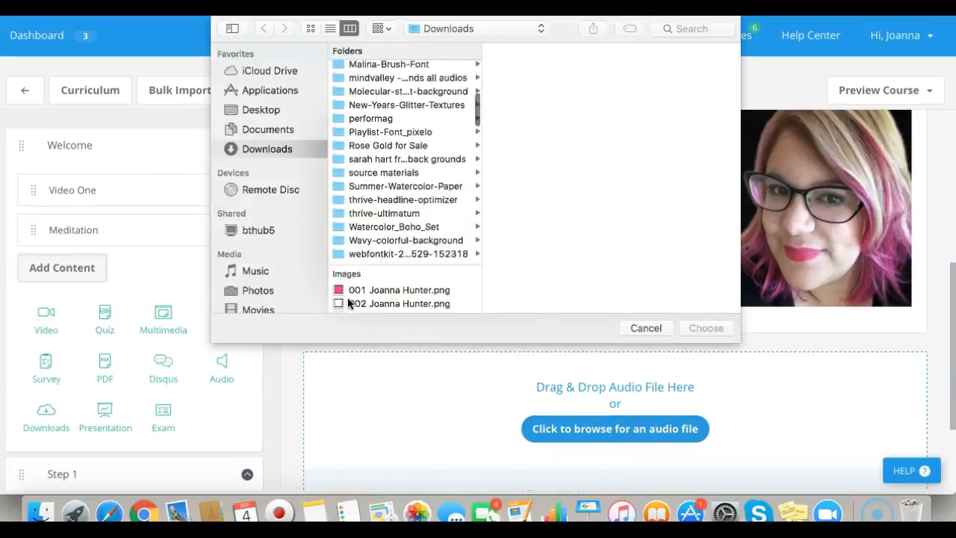
{"action": "scroll", "coordinate": [348, 303], "scroll_direction": "down", "scroll_amount": 20}
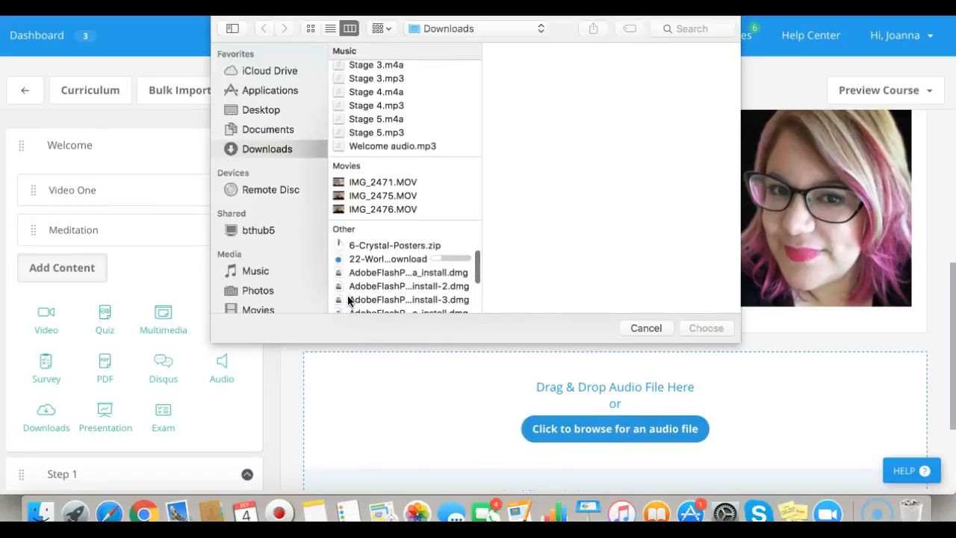
{"action": "left_click", "coordinate": [377, 133]}
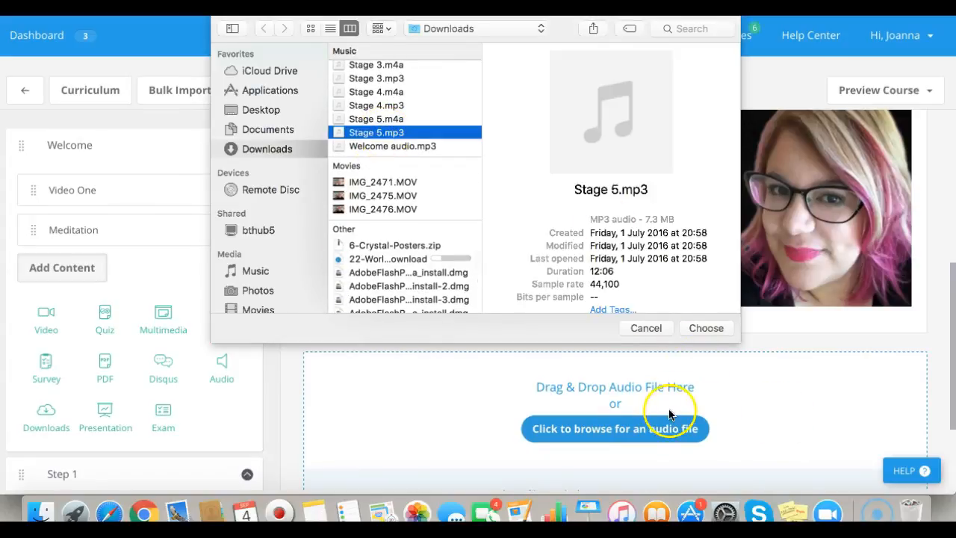
{"action": "left_click", "coordinate": [706, 328]}
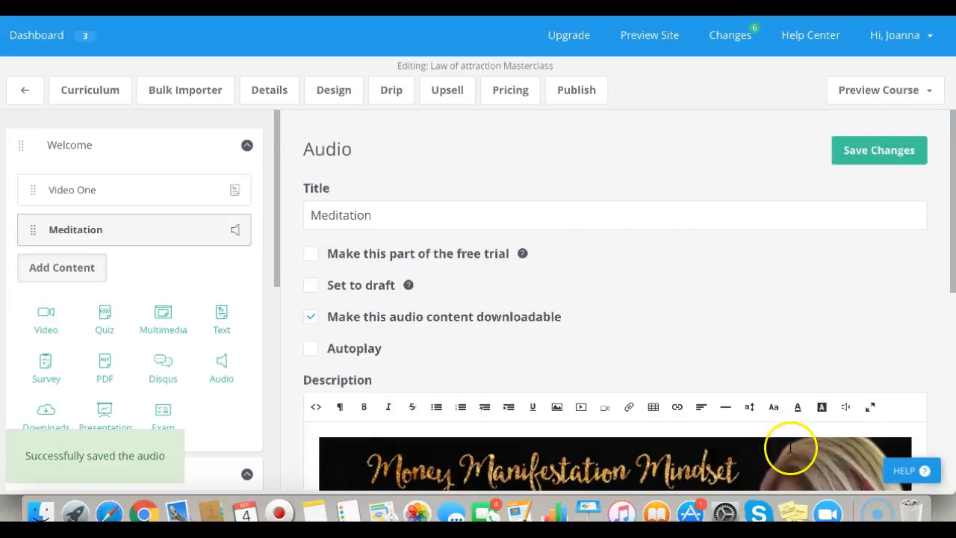
{"action": "scroll", "coordinate": [792, 390], "scroll_direction": "down", "scroll_amount": 3}
{"action": "scroll", "coordinate": [837, 224], "scroll_direction": "up", "scroll_amount": 2}
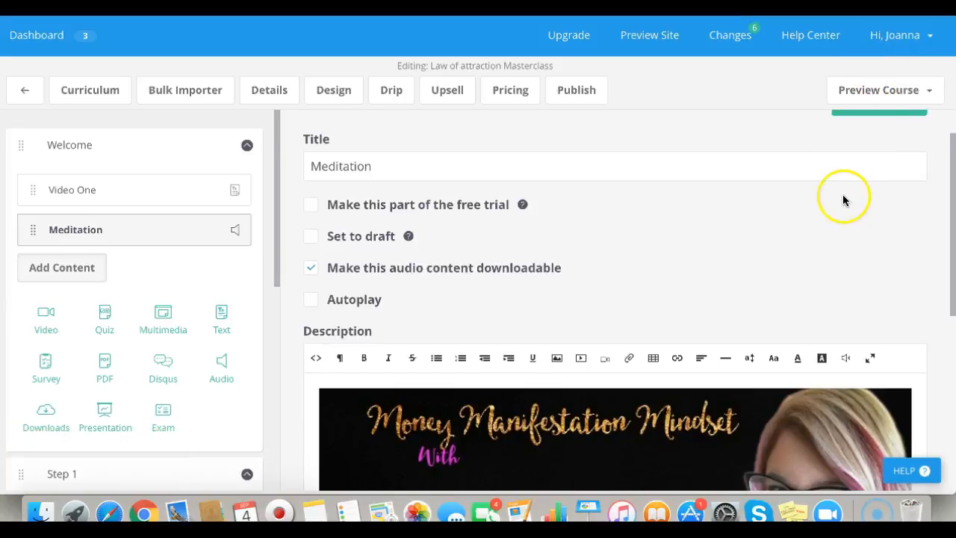
{"action": "scroll", "coordinate": [843, 201], "scroll_direction": "up", "scroll_amount": 1}
{"action": "left_click", "coordinate": [868, 153]}
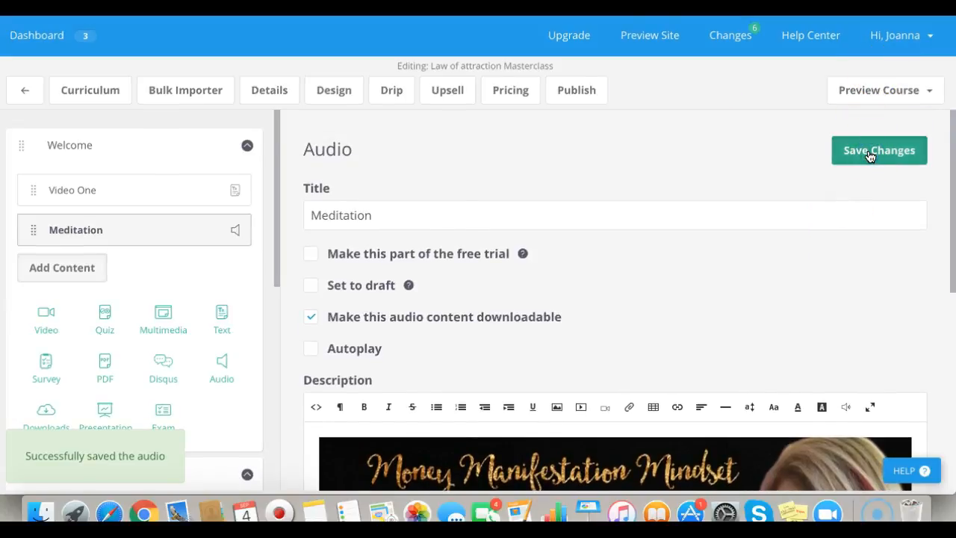
Preview the course as a student and view the Meditation lesson in the Welcome chapter.
{"action": "left_click", "coordinate": [867, 92]}
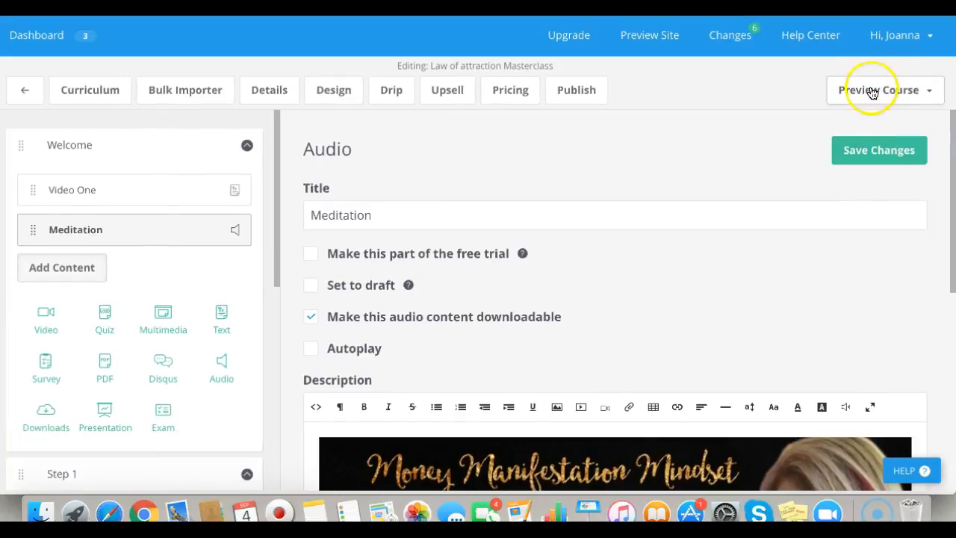
{"action": "left_click", "coordinate": [872, 94]}
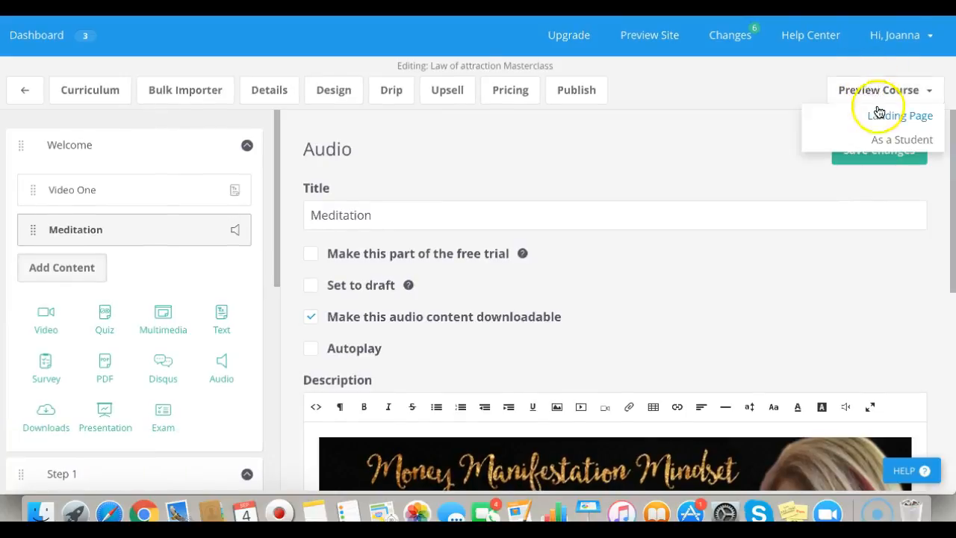
{"action": "left_click", "coordinate": [887, 144]}
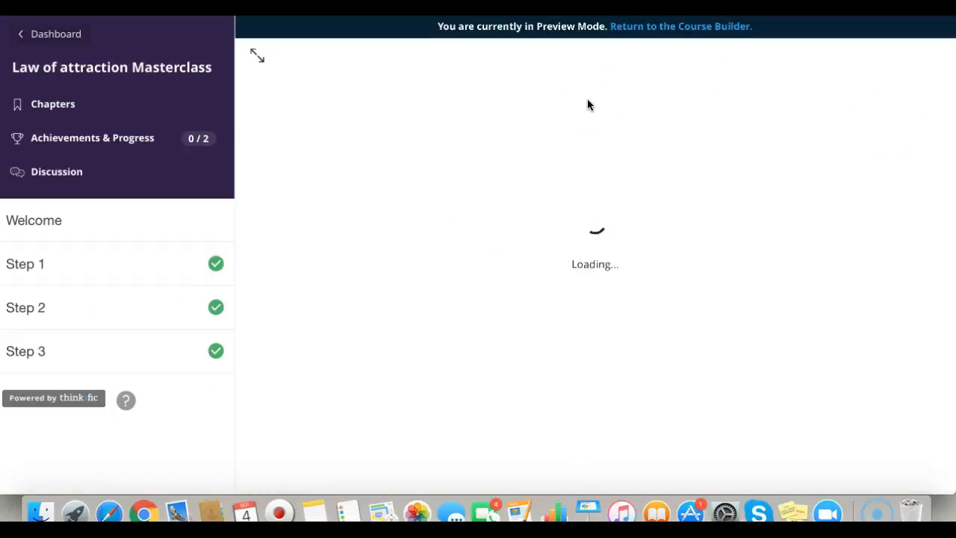
{"action": "left_click", "coordinate": [107, 310]}
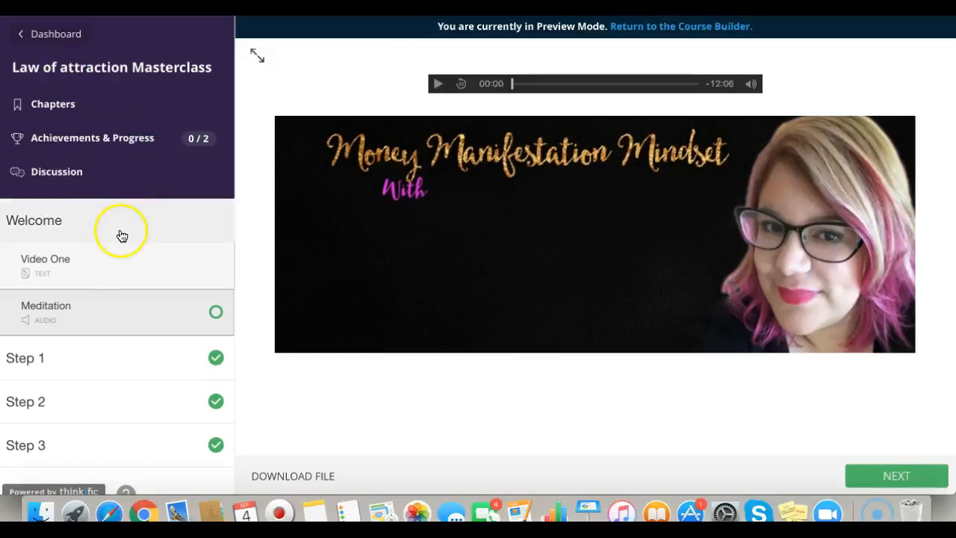
Look through the course chapters in the student preview and view the Video One lesson.
{"action": "scroll", "coordinate": [130, 310], "scroll_direction": "down", "scroll_amount": 1}
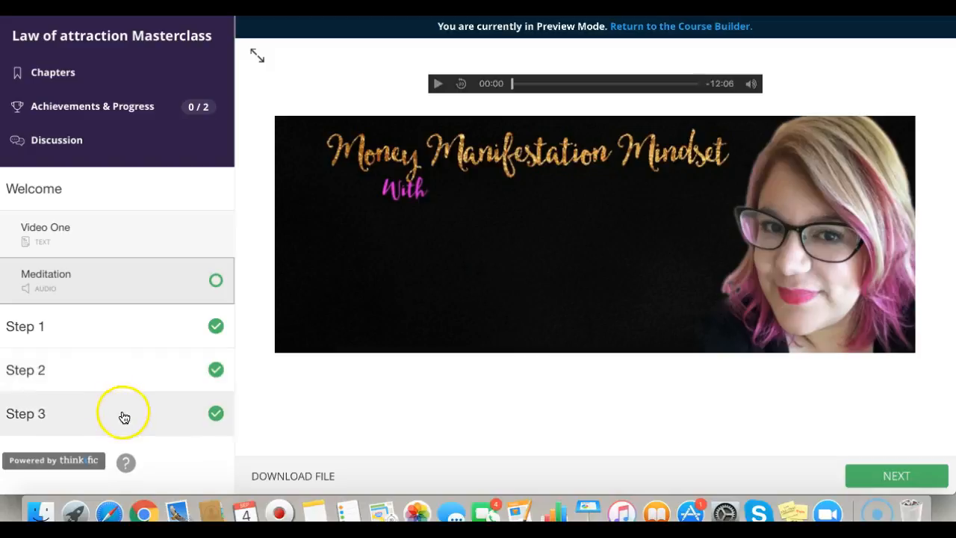
{"action": "left_click", "coordinate": [128, 326]}
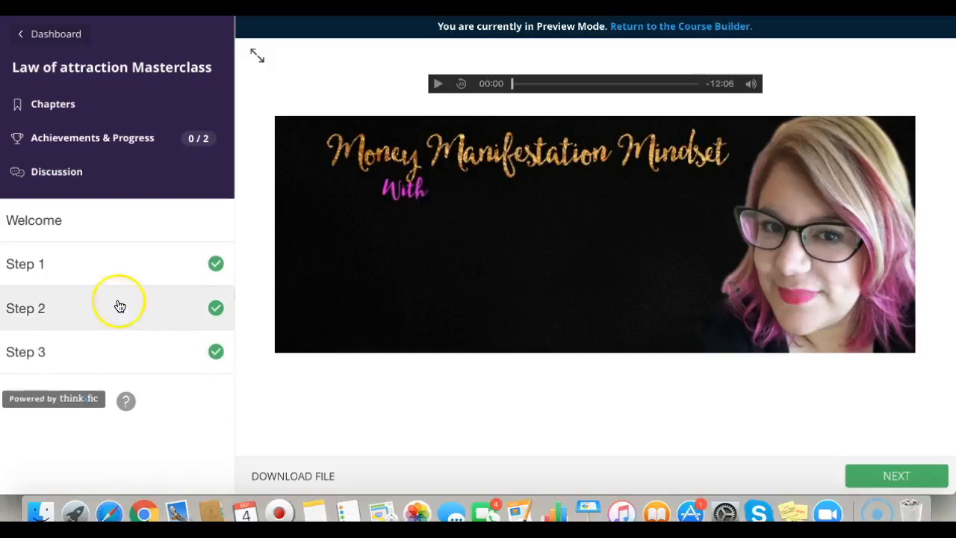
{"action": "left_click", "coordinate": [65, 224]}
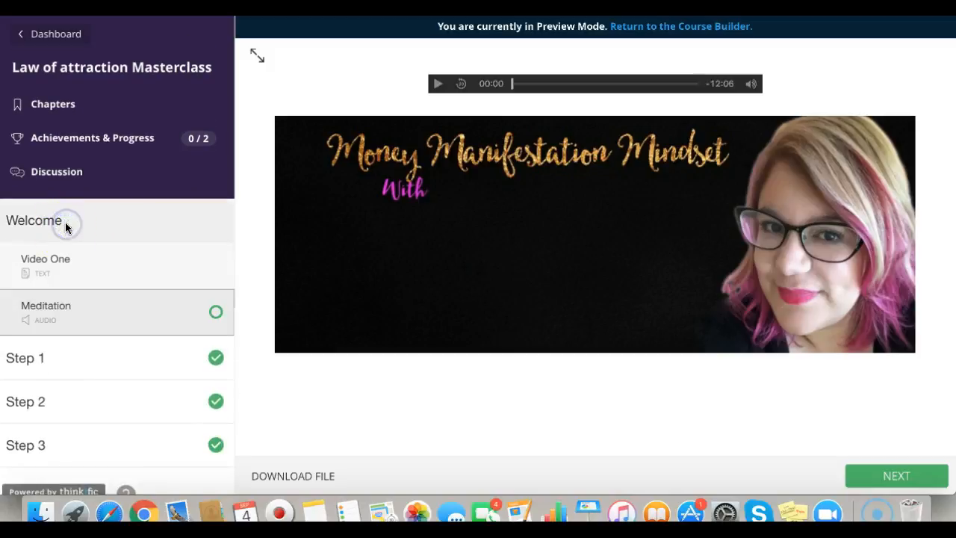
{"action": "left_click", "coordinate": [73, 263]}
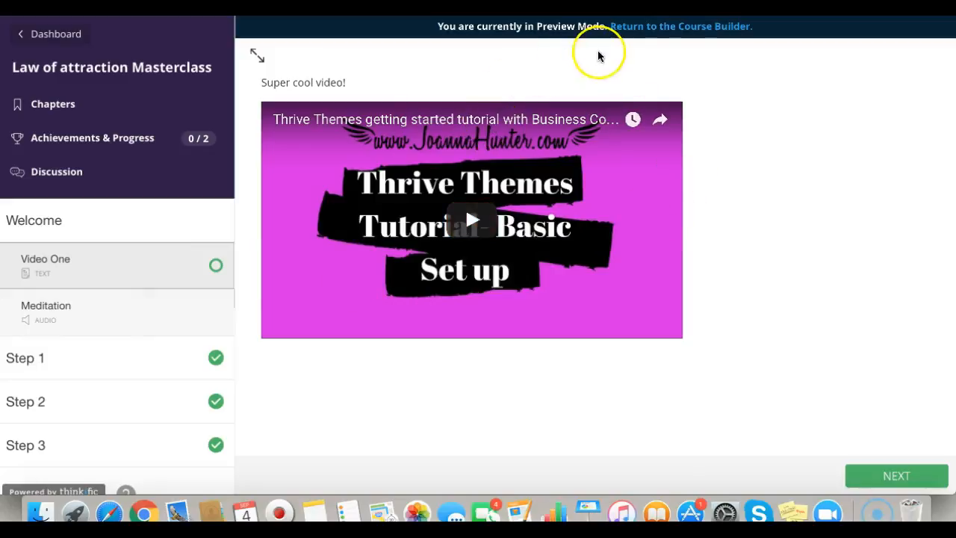
Return from the student preview to the course builder and view the Bulk Importer.
{"action": "left_click", "coordinate": [712, 35]}
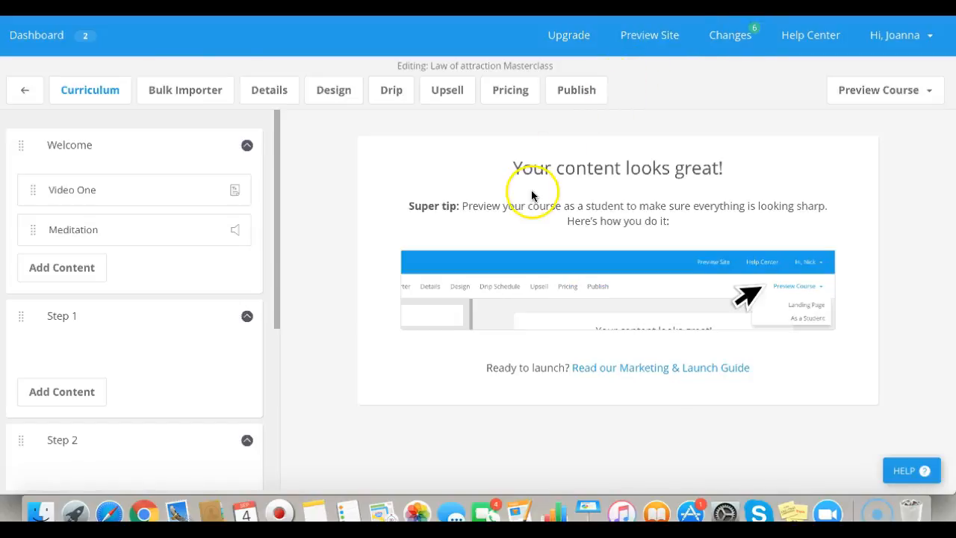
{"action": "left_click", "coordinate": [224, 96]}
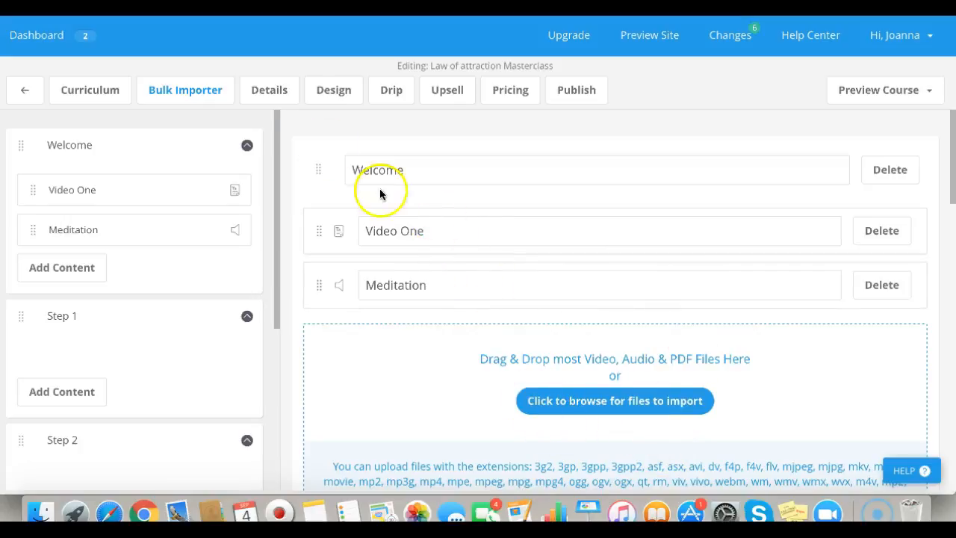
In the course details, change the course URL ending to "loa" and set the estimated time to complete to 2 hours.
{"action": "left_click", "coordinate": [273, 92]}
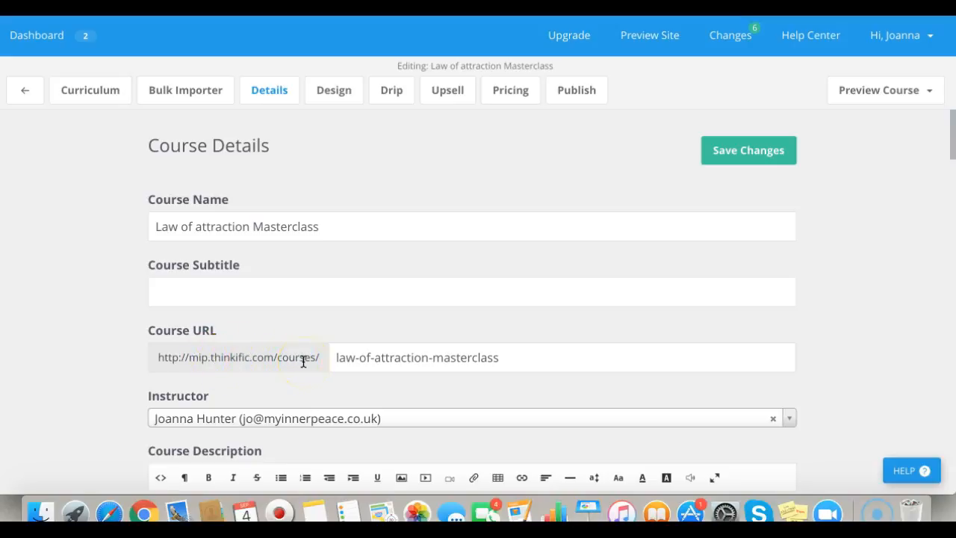
{"action": "left_click", "coordinate": [506, 357]}
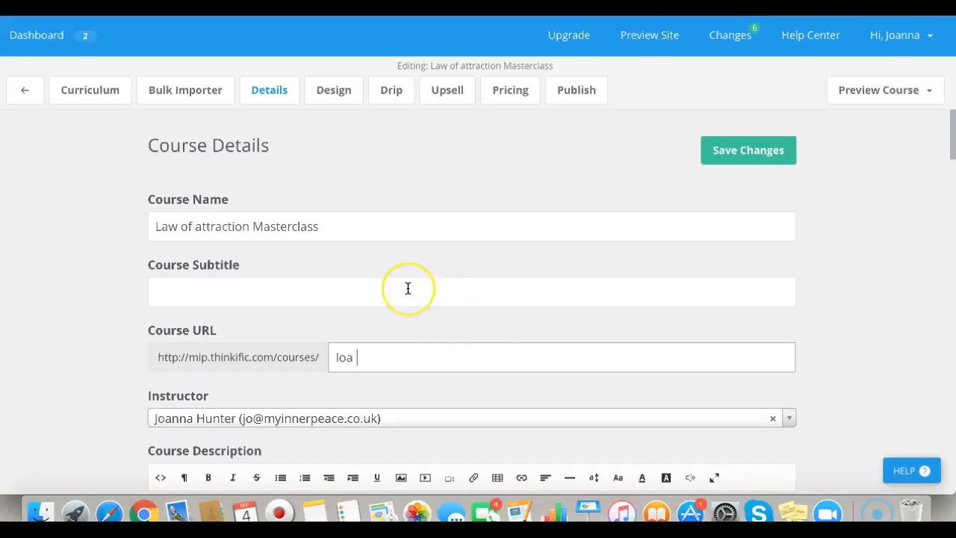
{"action": "scroll", "coordinate": [407, 288], "scroll_direction": "down", "scroll_amount": 5}
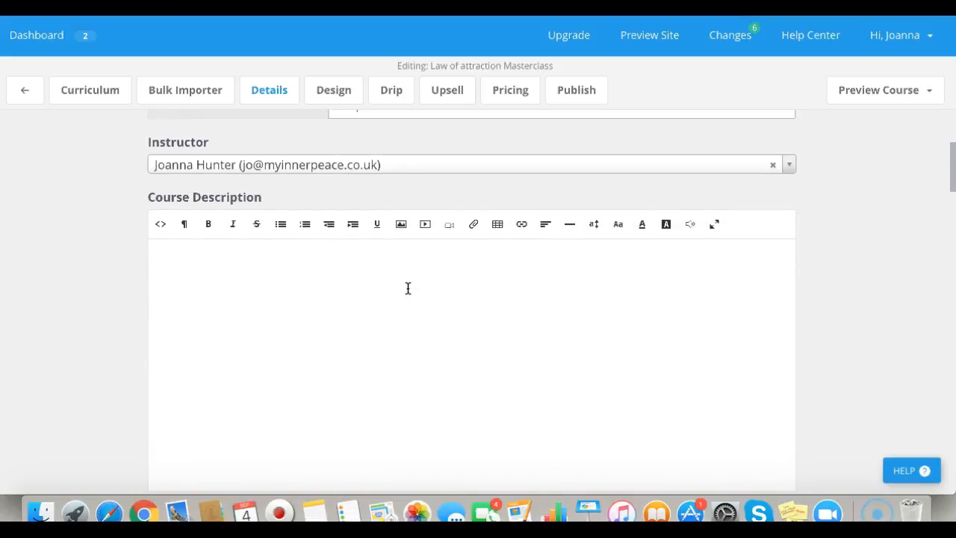
{"action": "left_click", "coordinate": [164, 256]}
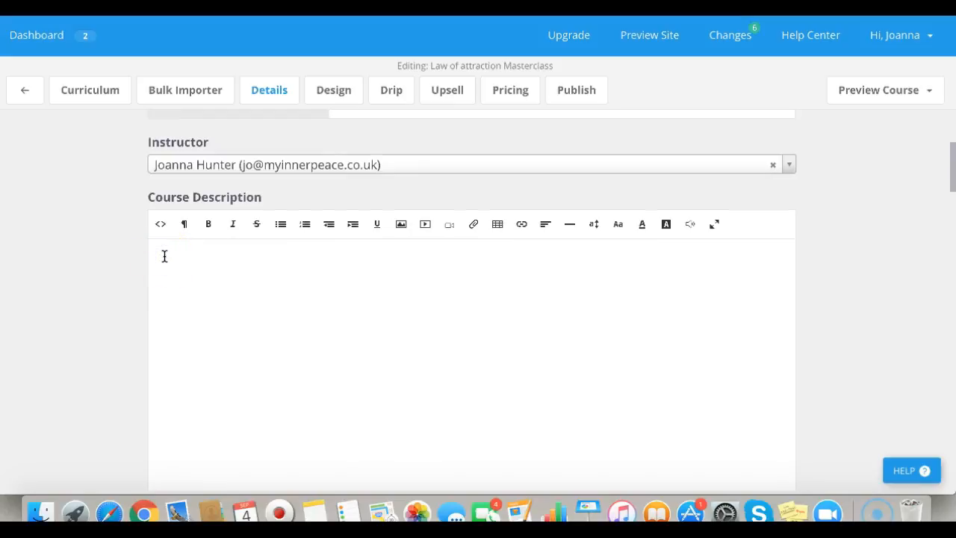
{"action": "scroll", "coordinate": [164, 256], "scroll_direction": "down", "scroll_amount": 8}
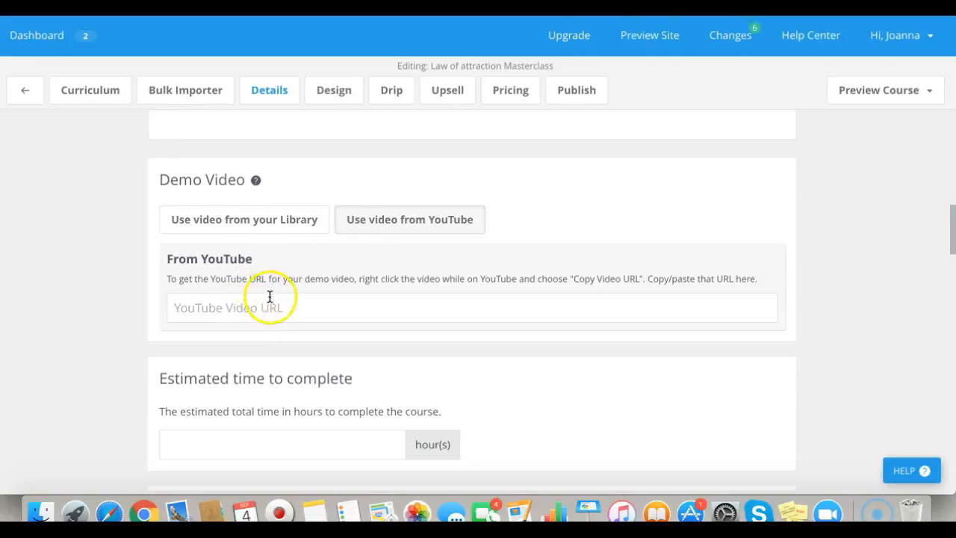
{"action": "scroll", "coordinate": [322, 295], "scroll_direction": "down", "scroll_amount": 5}
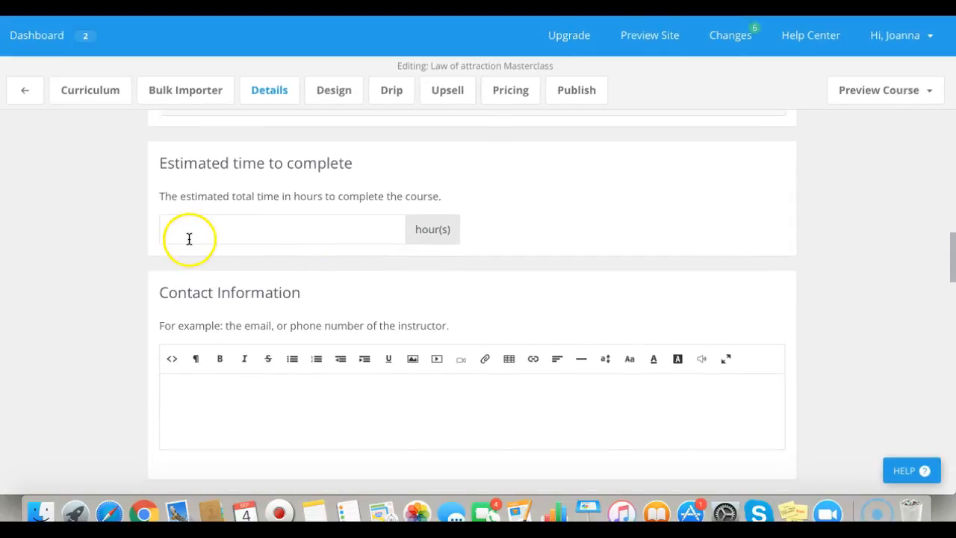
{"action": "left_click", "coordinate": [188, 232]}
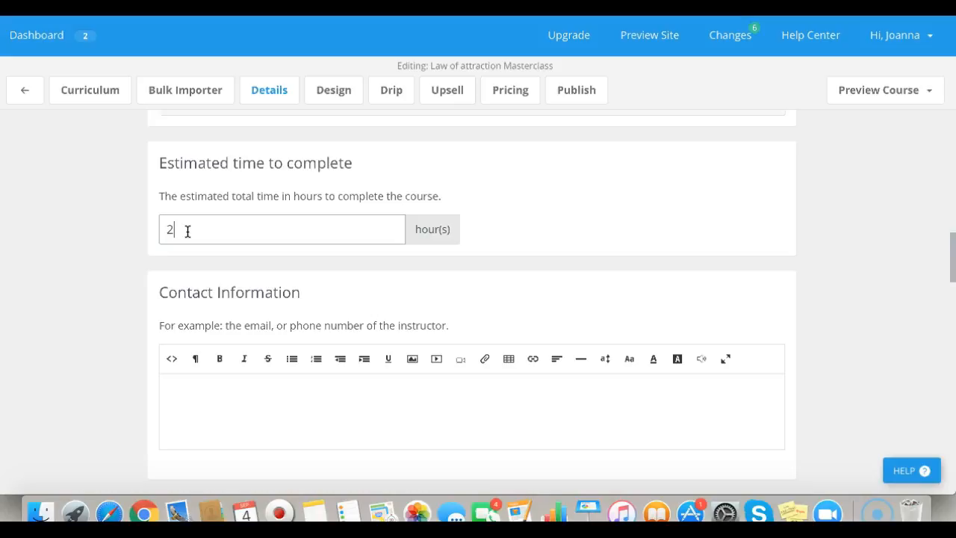
Look through the contact information, SEO title and SEO description fields in the course details.
{"action": "scroll", "coordinate": [239, 318], "scroll_direction": "down", "scroll_amount": 3}
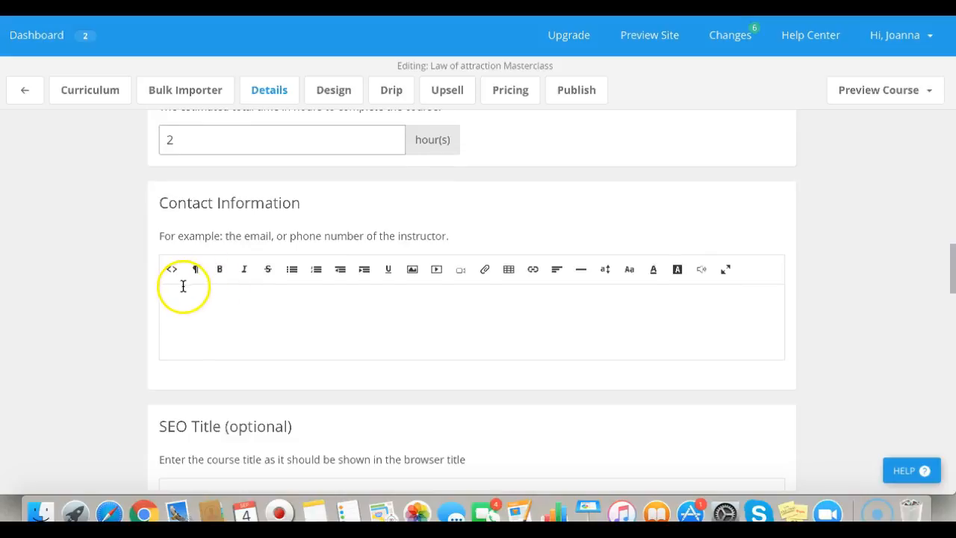
{"action": "left_click", "coordinate": [214, 299]}
{"action": "scroll", "coordinate": [213, 299], "scroll_direction": "down", "scroll_amount": 1}
{"action": "left_click", "coordinate": [240, 238]}
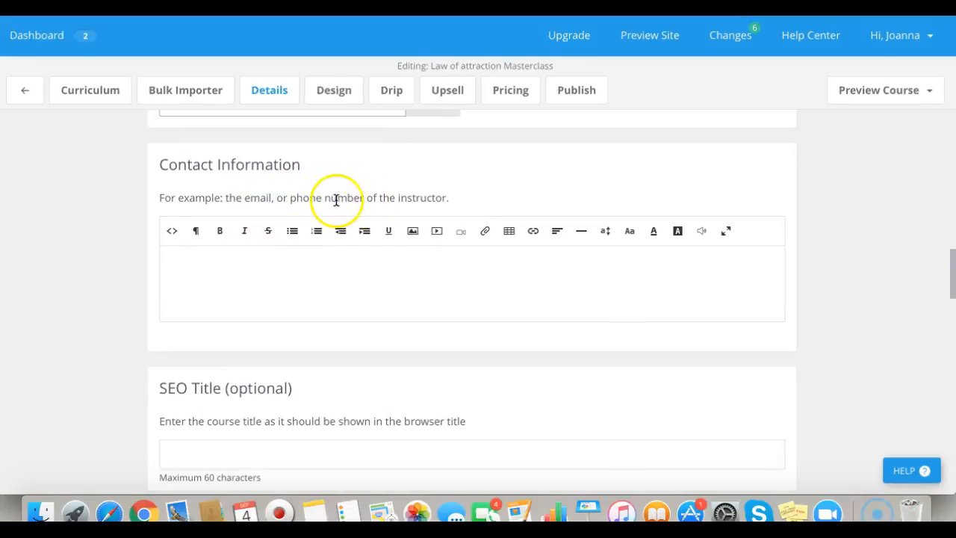
{"action": "left_click", "coordinate": [343, 292]}
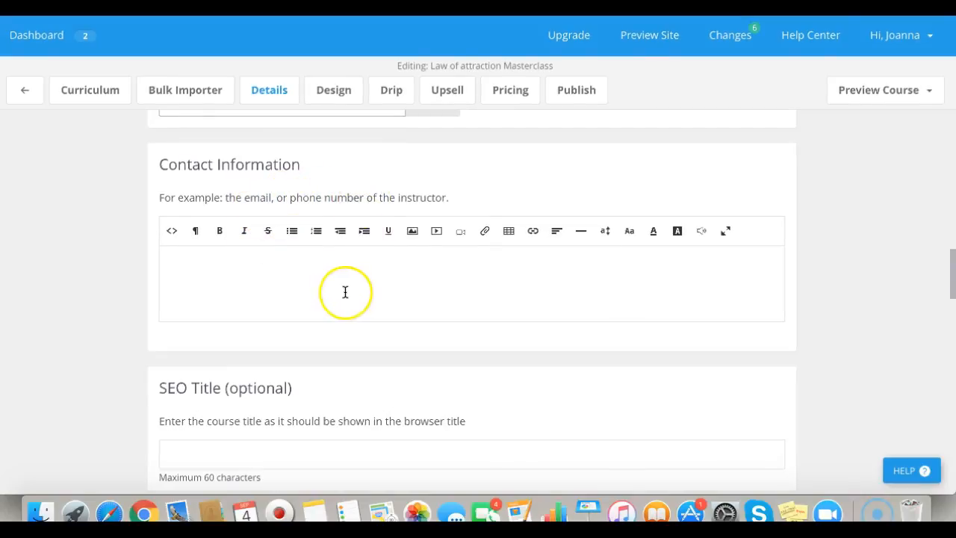
{"action": "scroll", "coordinate": [344, 292], "scroll_direction": "down", "scroll_amount": 4}
{"action": "scroll", "coordinate": [345, 292], "scroll_direction": "down", "scroll_amount": 2}
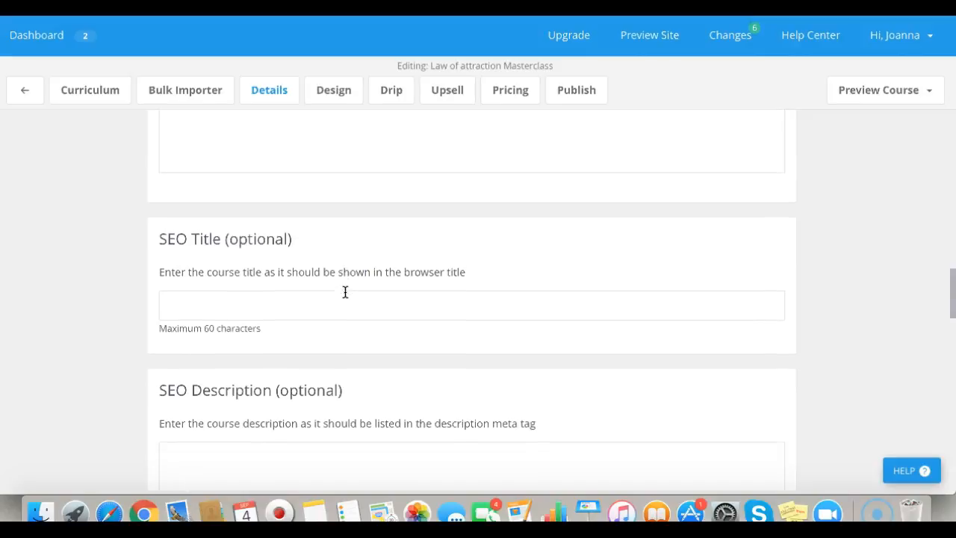
{"action": "left_click", "coordinate": [171, 275]}
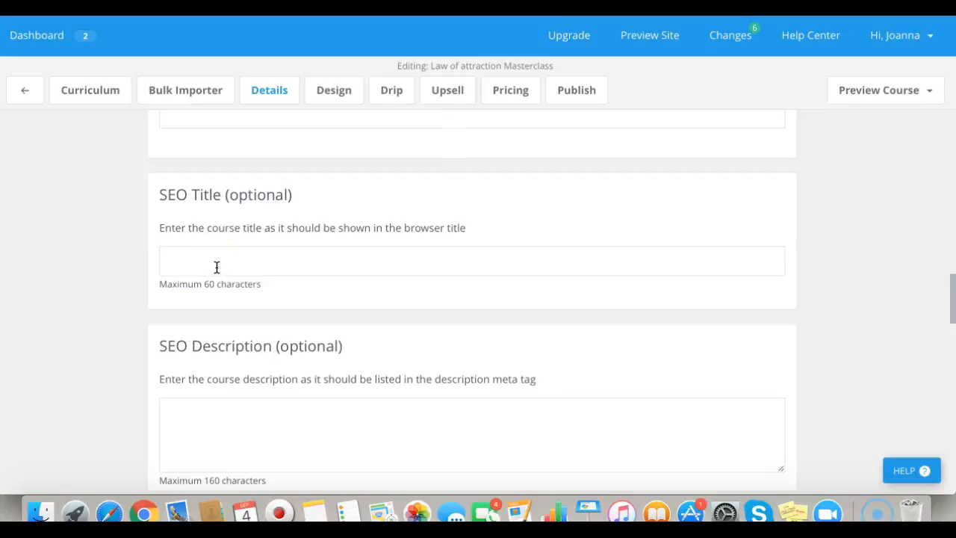
{"action": "scroll", "coordinate": [217, 267], "scroll_direction": "down", "scroll_amount": 1}
{"action": "left_click", "coordinate": [217, 208]}
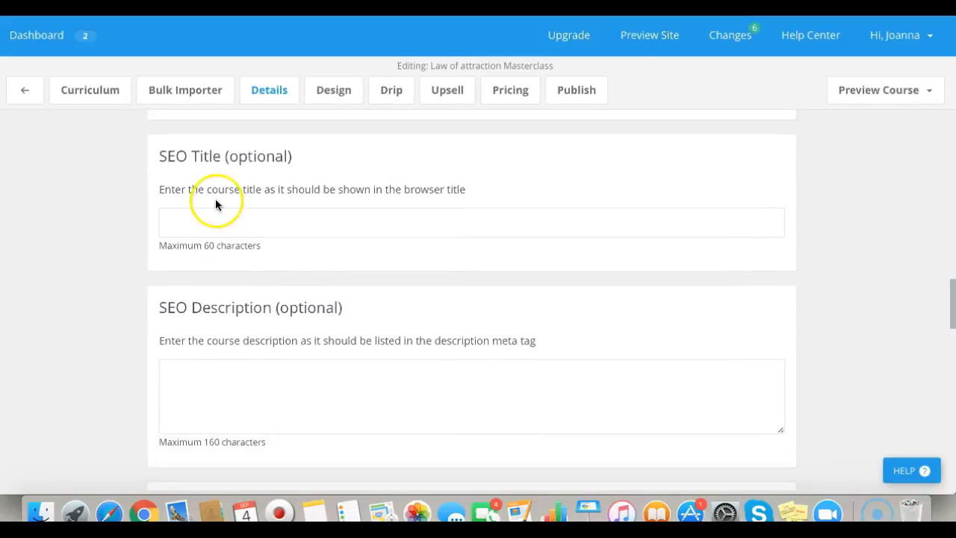
Examine the remaining course details, from keywords, landing page code and course administrators to reviews, certificates, and private and hidden course options.
{"action": "scroll", "coordinate": [273, 396], "scroll_direction": "down", "scroll_amount": 7}
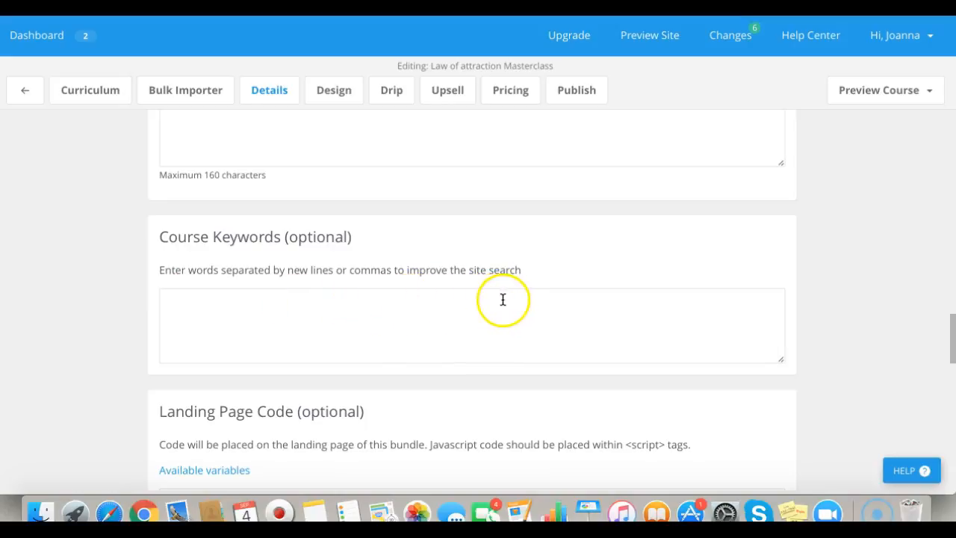
{"action": "scroll", "coordinate": [530, 316], "scroll_direction": "down", "scroll_amount": 3}
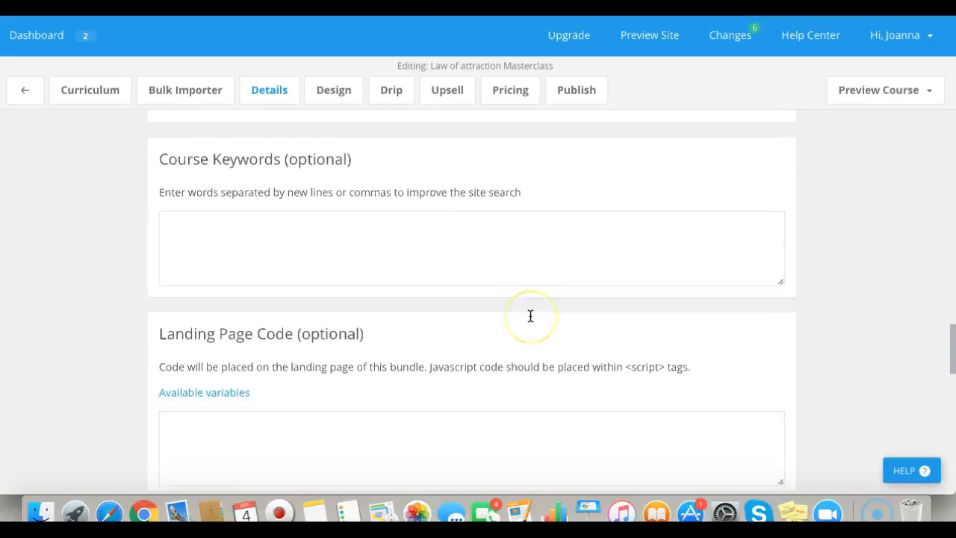
{"action": "scroll", "coordinate": [530, 316], "scroll_direction": "down", "scroll_amount": 1}
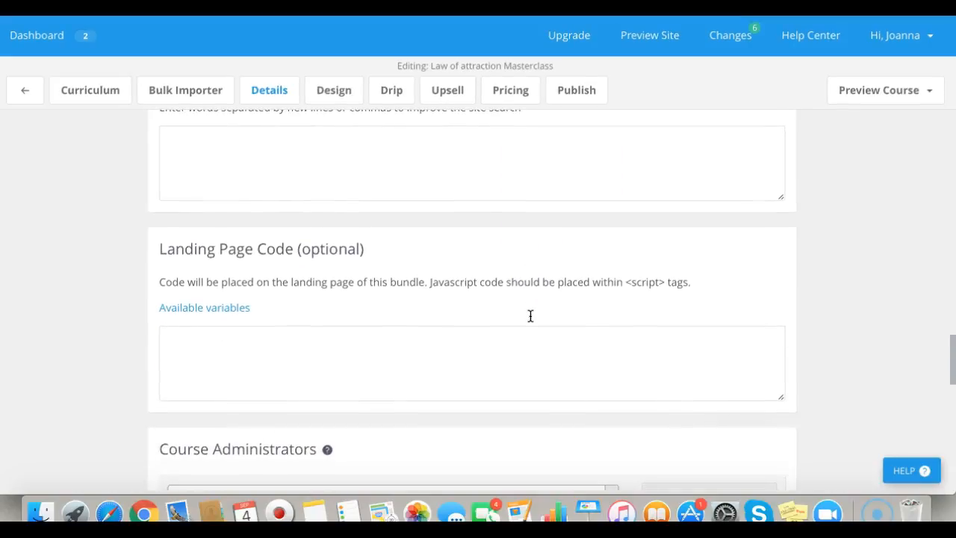
{"action": "scroll", "coordinate": [531, 316], "scroll_direction": "down", "scroll_amount": 2}
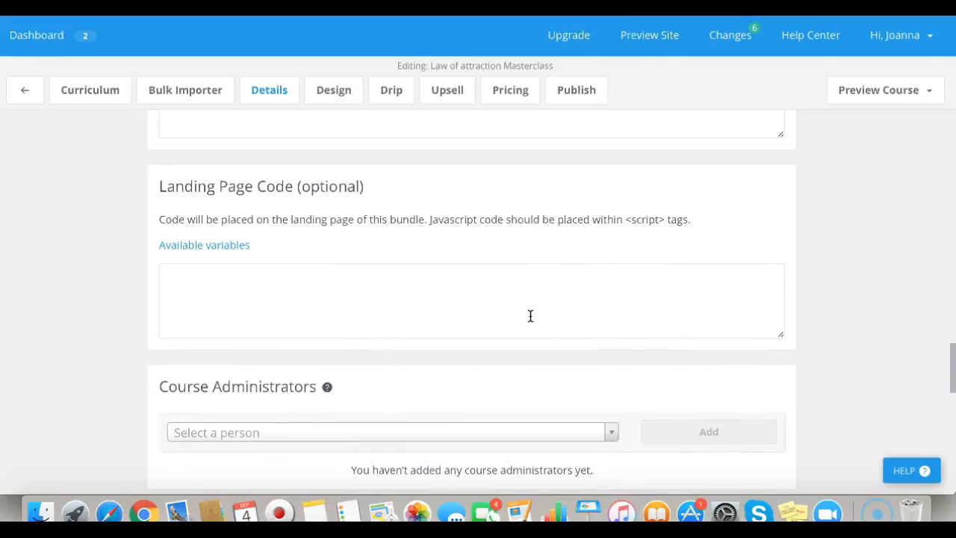
{"action": "scroll", "coordinate": [530, 316], "scroll_direction": "down", "scroll_amount": 1}
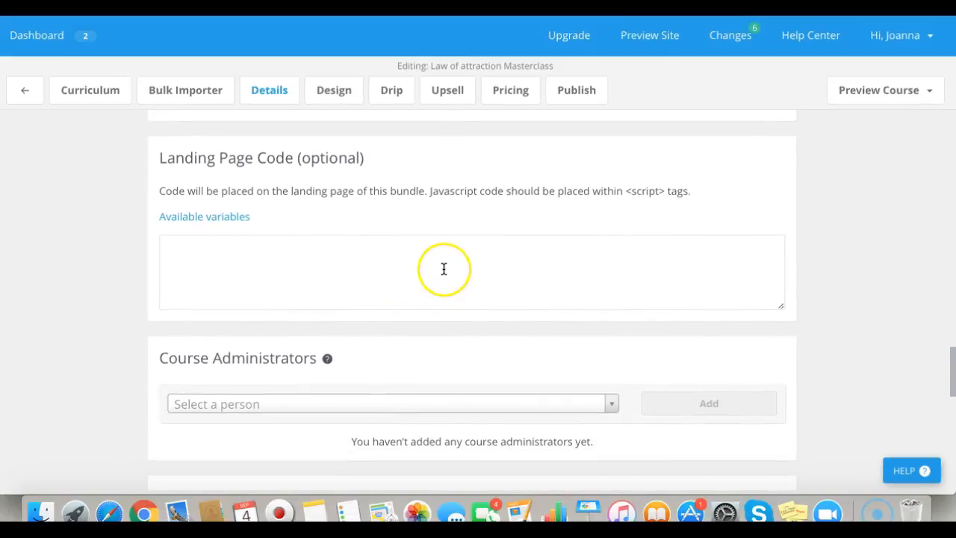
{"action": "scroll", "coordinate": [443, 269], "scroll_direction": "down", "scroll_amount": 1}
{"action": "scroll", "coordinate": [443, 269], "scroll_direction": "down", "scroll_amount": 5}
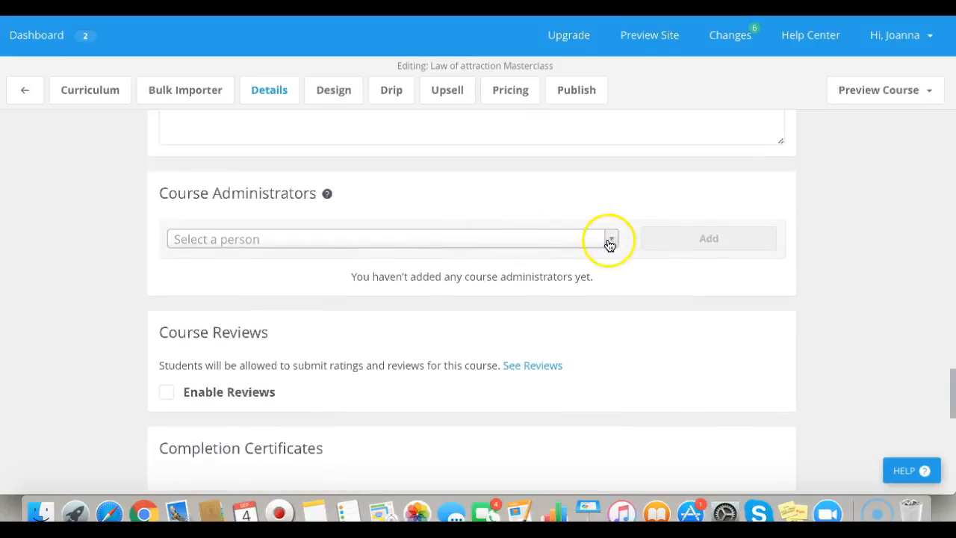
{"action": "left_click", "coordinate": [609, 241]}
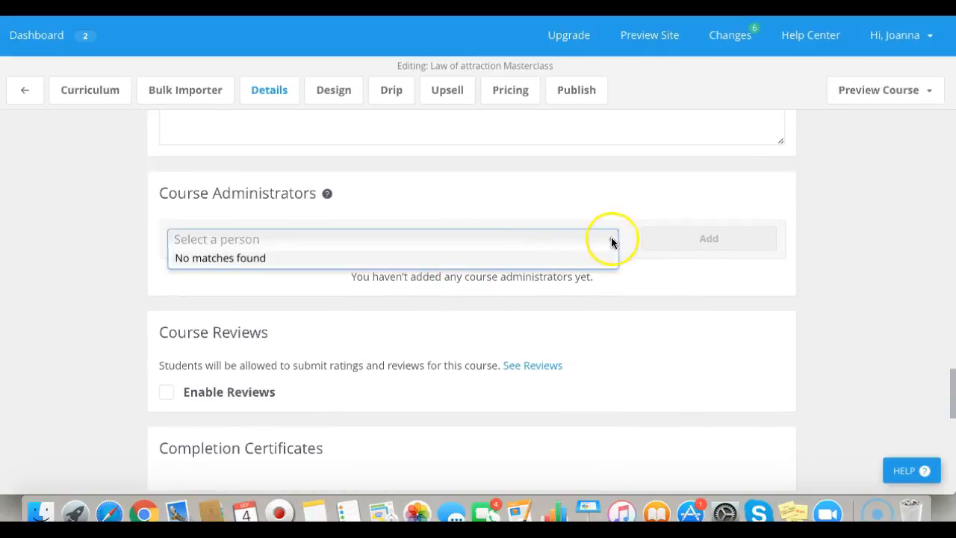
{"action": "left_click", "coordinate": [611, 241]}
{"action": "scroll", "coordinate": [490, 348], "scroll_direction": "down", "scroll_amount": 5}
{"action": "scroll", "coordinate": [490, 347], "scroll_direction": "up", "scroll_amount": 1}
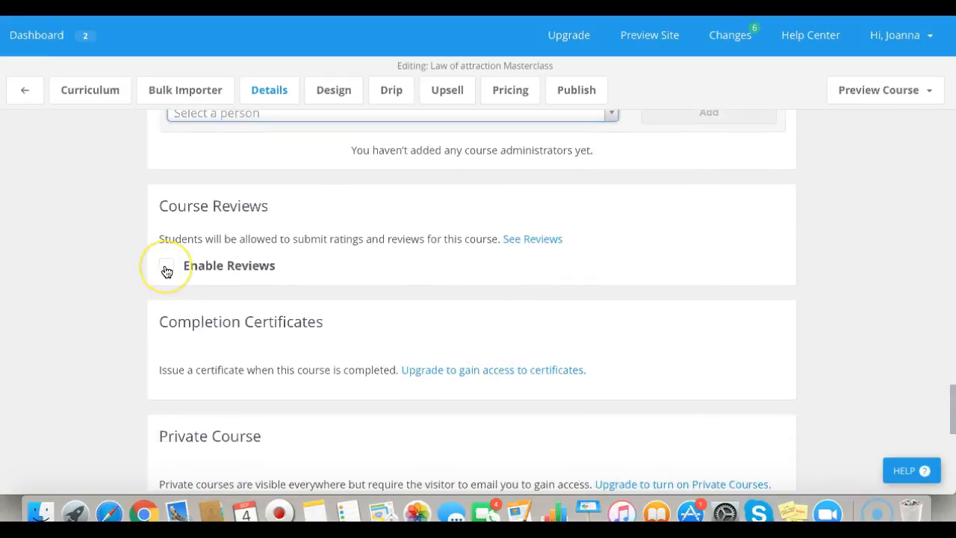
{"action": "scroll", "coordinate": [306, 346], "scroll_direction": "down", "scroll_amount": 4}
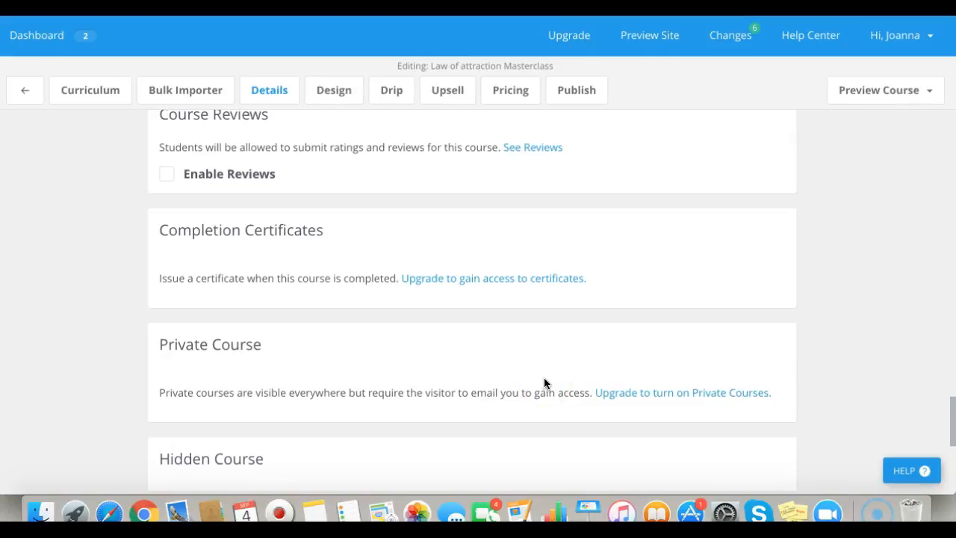
{"action": "scroll", "coordinate": [531, 371], "scroll_direction": "down", "scroll_amount": 4}
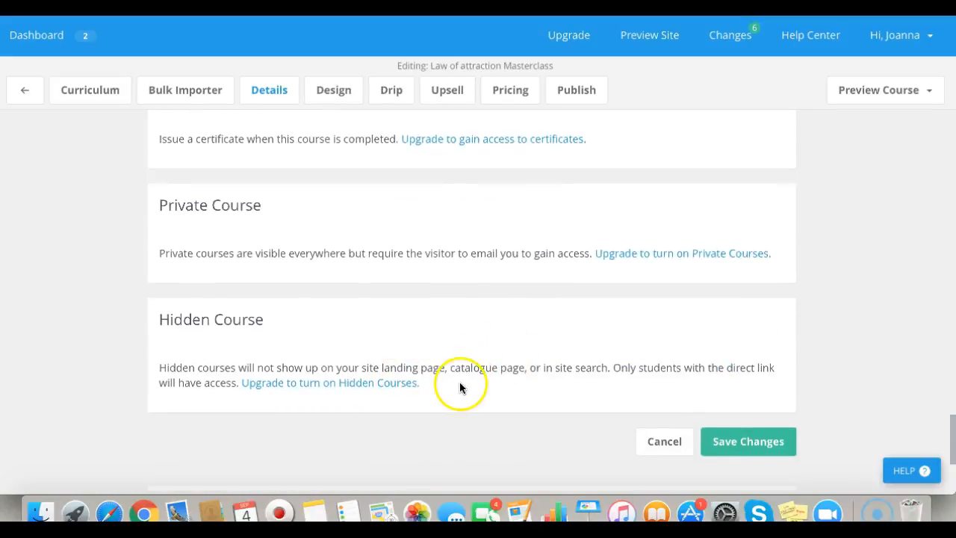
Try saving the course details, change the course URL ending to "LOA", and save the changes.
{"action": "left_click", "coordinate": [743, 447]}
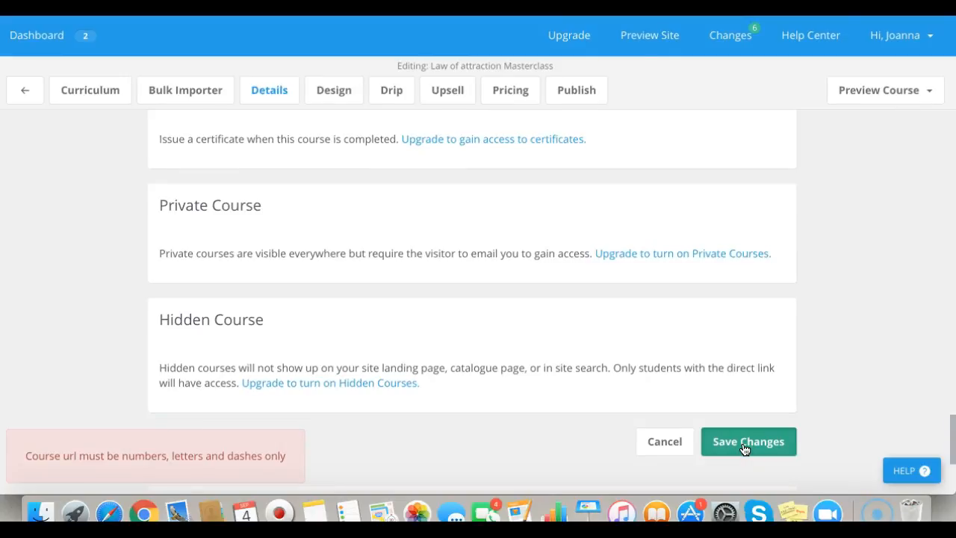
{"action": "scroll", "coordinate": [744, 449], "scroll_direction": "up", "scroll_amount": 15}
{"action": "scroll", "coordinate": [744, 449], "scroll_direction": "up", "scroll_amount": 12}
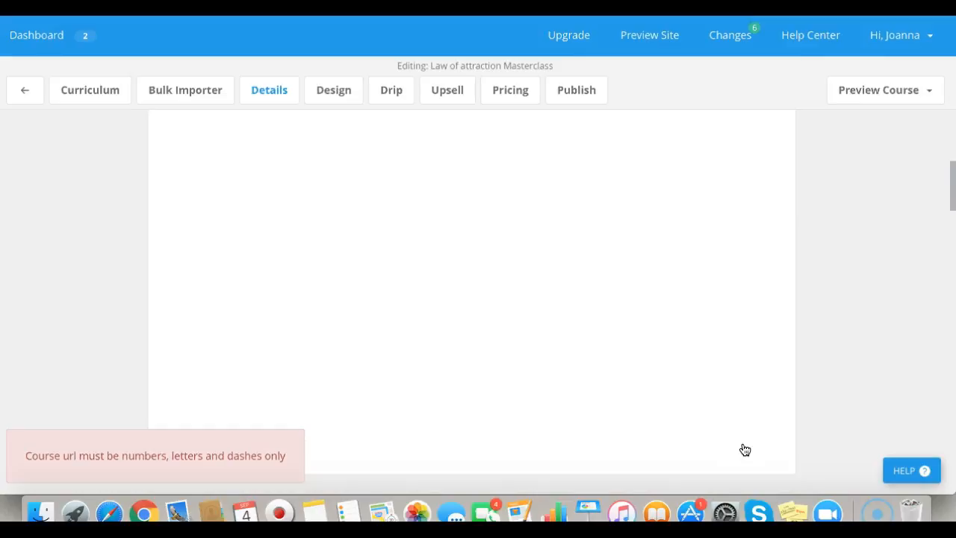
{"action": "scroll", "coordinate": [745, 449], "scroll_direction": "up", "scroll_amount": 6}
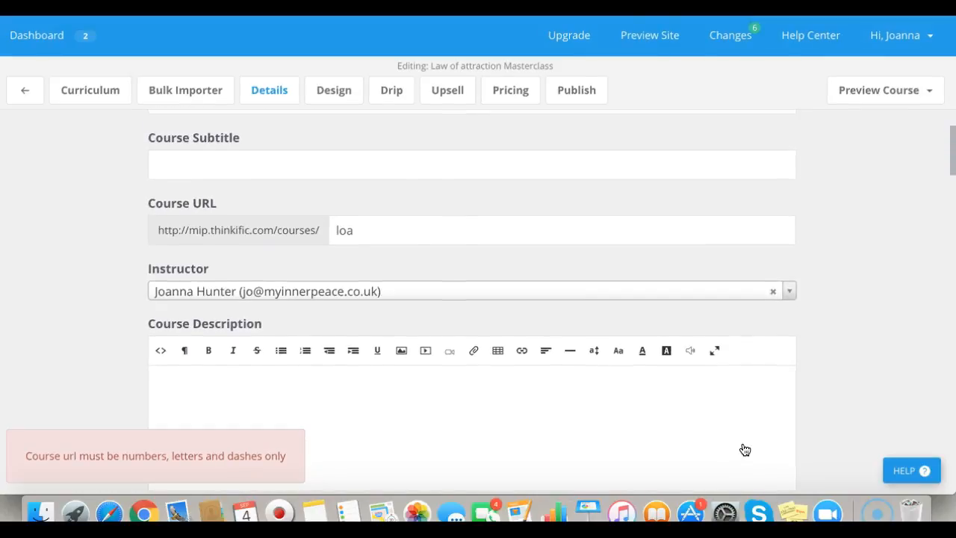
{"action": "left_click", "coordinate": [358, 230]}
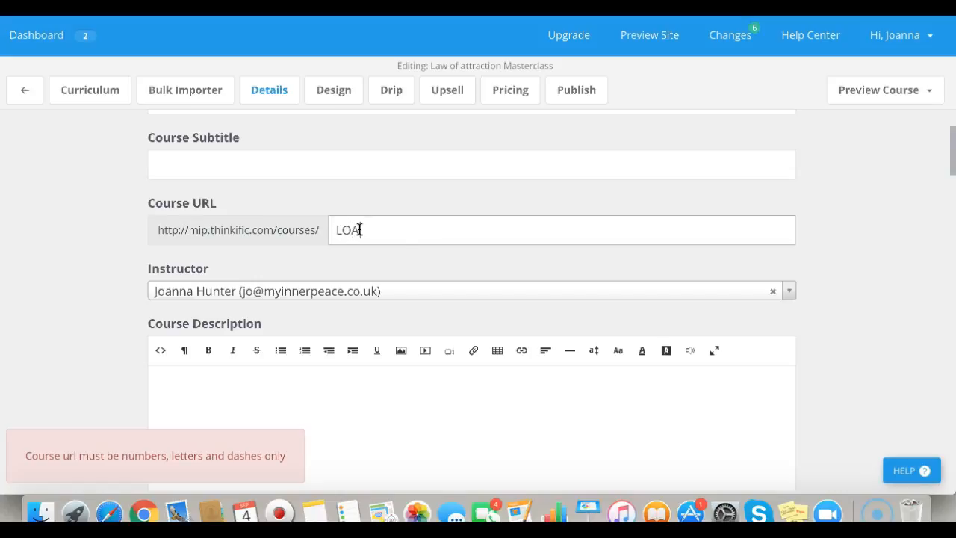
{"action": "scroll", "coordinate": [475, 394], "scroll_direction": "down", "scroll_amount": 10}
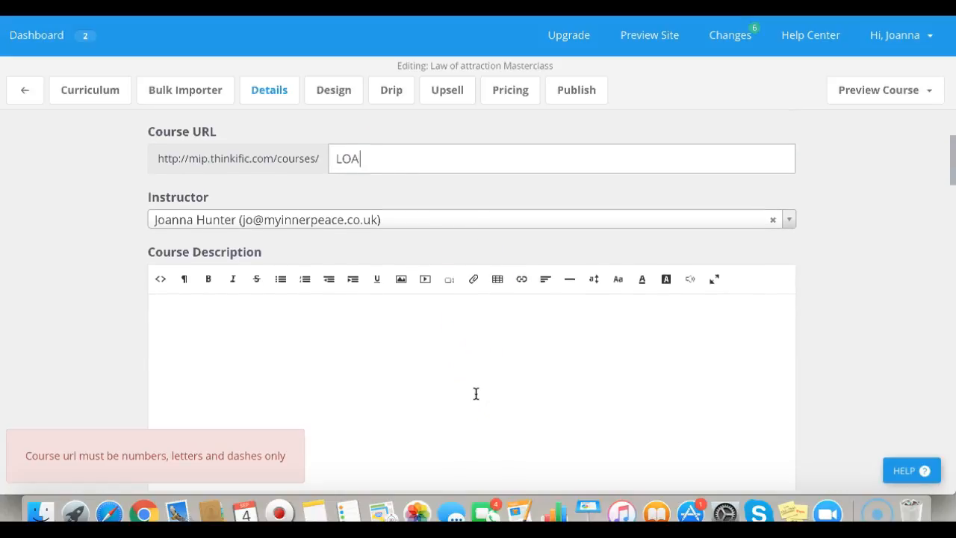
{"action": "scroll", "coordinate": [476, 393], "scroll_direction": "down", "scroll_amount": 15}
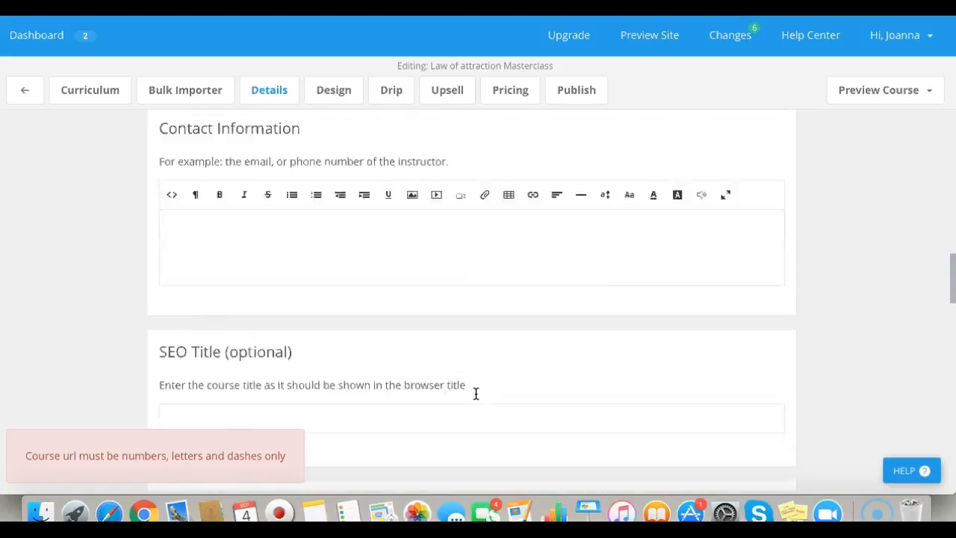
{"action": "scroll", "coordinate": [476, 393], "scroll_direction": "down", "scroll_amount": 10}
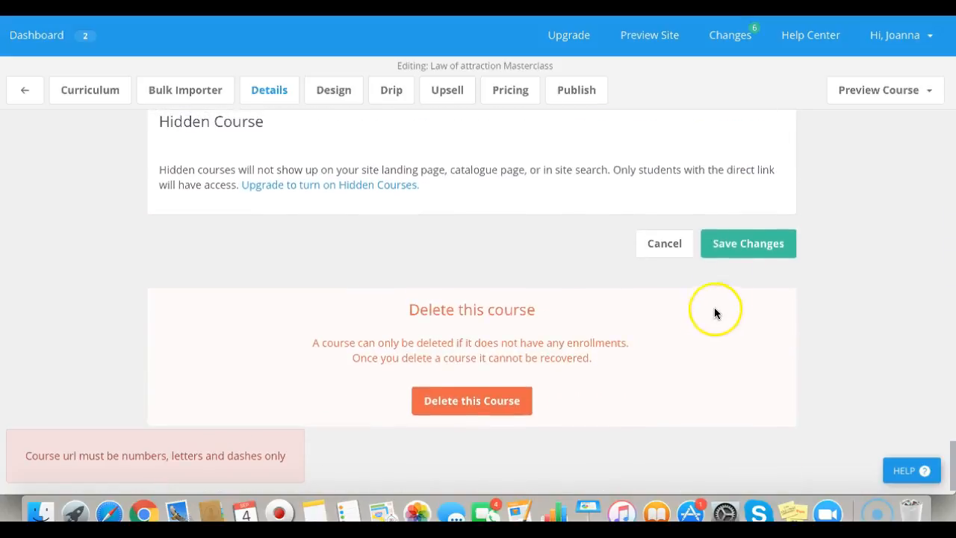
{"action": "left_click", "coordinate": [754, 245]}
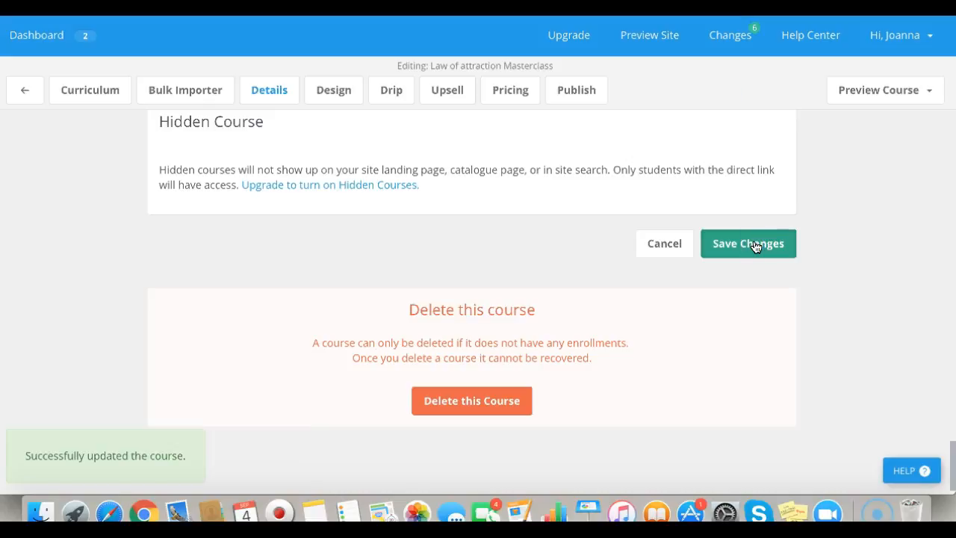
Open the design settings of the Law of attraction Masterclass course.
{"action": "left_click", "coordinate": [472, 414]}
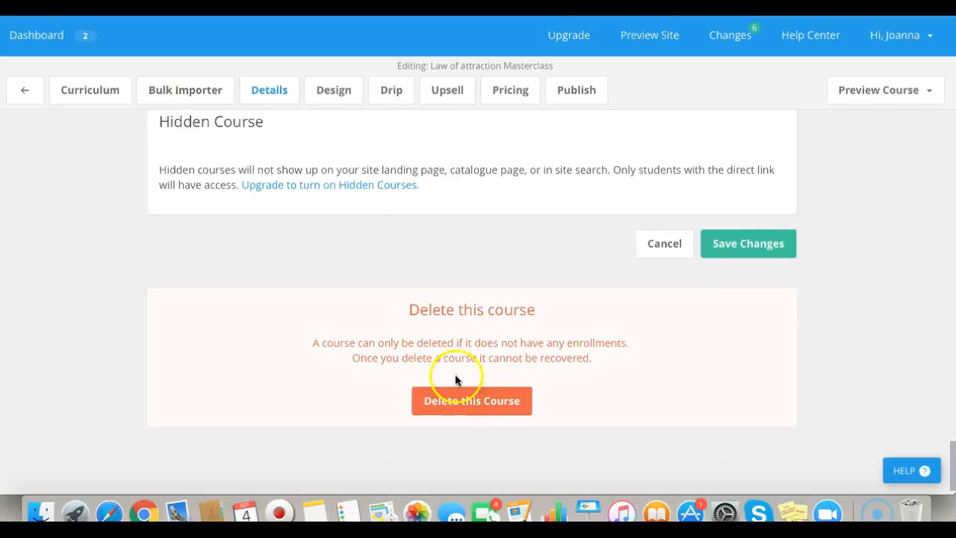
{"action": "left_click", "coordinate": [351, 97]}
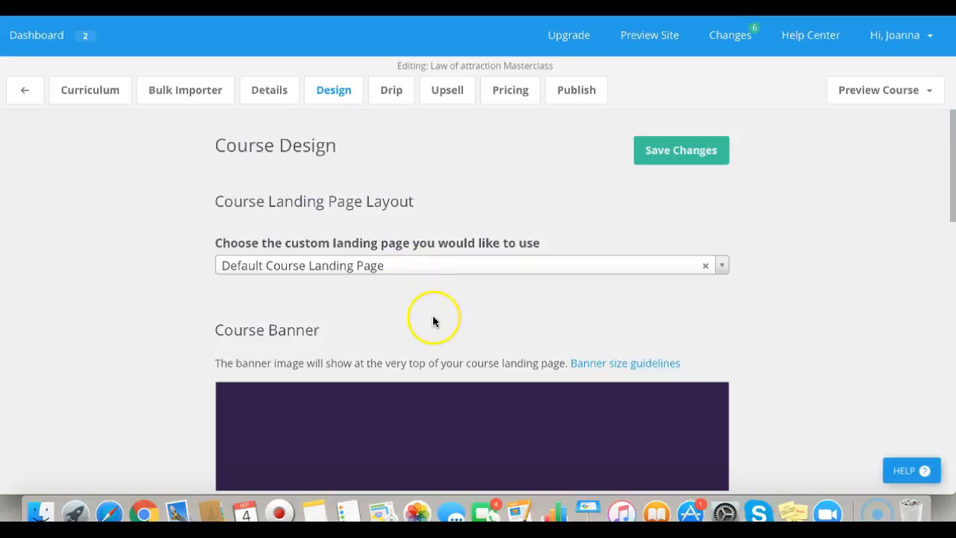
Choose the Default Course Landing Page as the course's landing page layout.
{"action": "scroll", "coordinate": [433, 318], "scroll_direction": "down", "scroll_amount": 3}
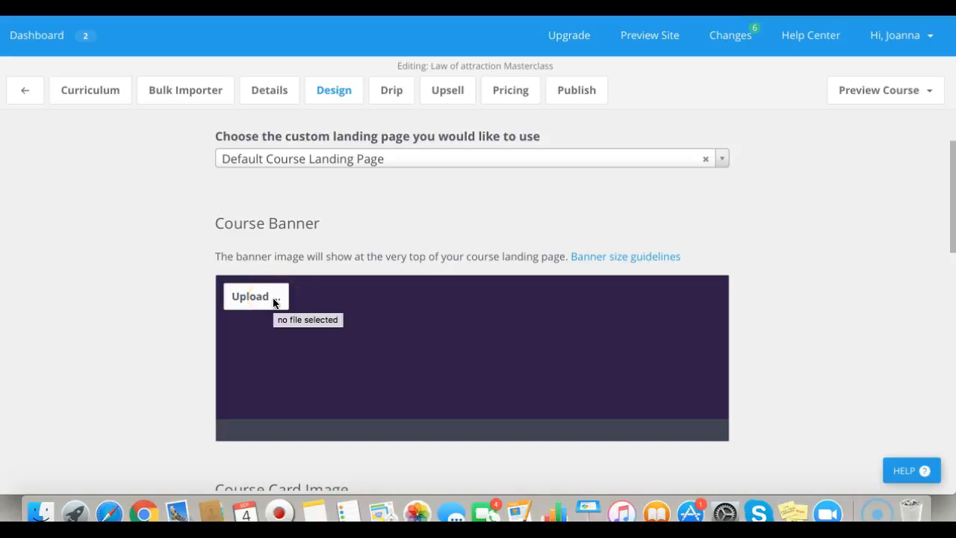
{"action": "left_click", "coordinate": [722, 159]}
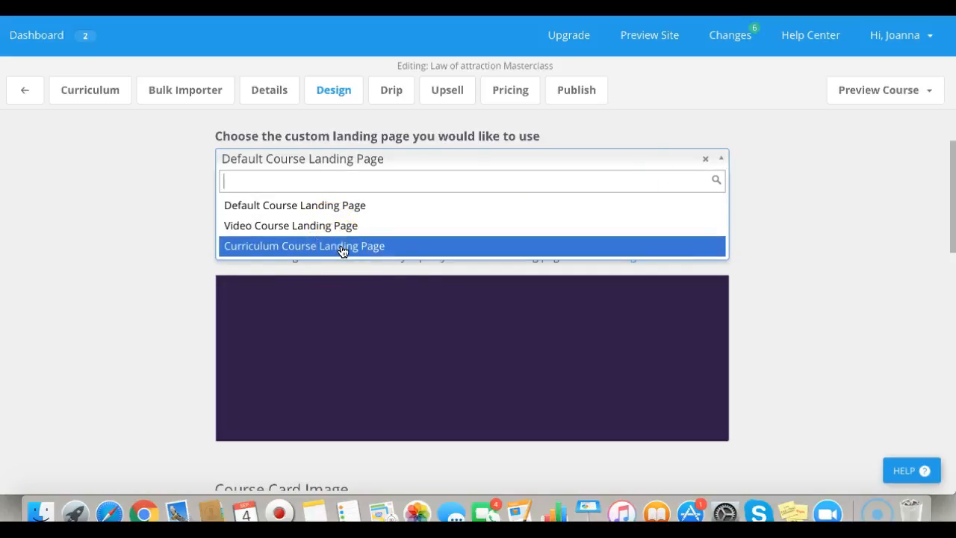
{"action": "left_click", "coordinate": [344, 207]}
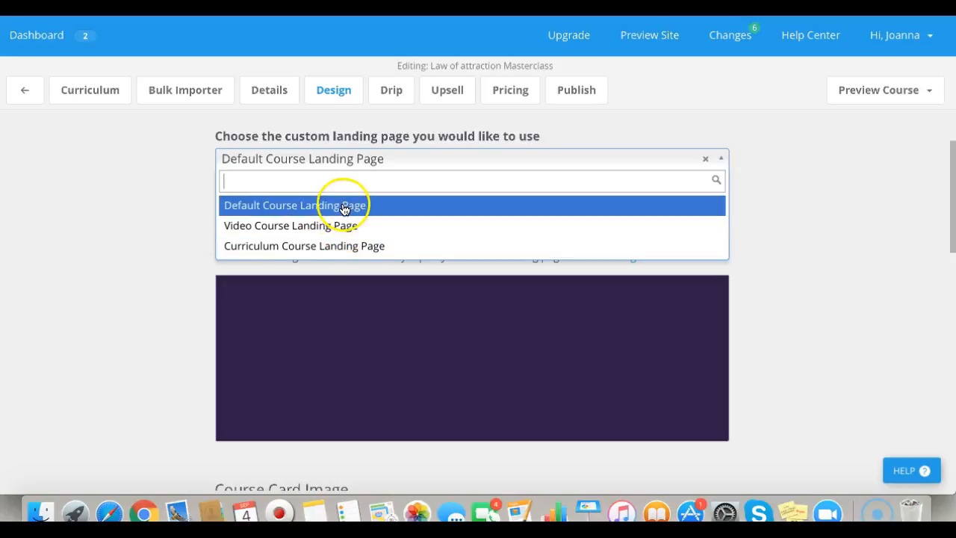
Look over the course card image and the course player themes, and save the course design with the White theme.
{"action": "scroll", "coordinate": [402, 454], "scroll_direction": "down", "scroll_amount": 5}
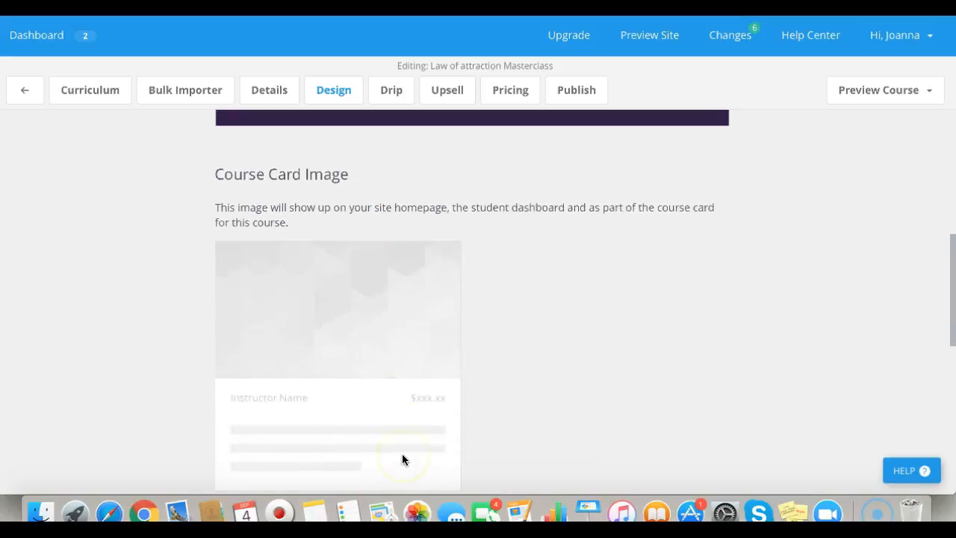
{"action": "scroll", "coordinate": [402, 459], "scroll_direction": "down", "scroll_amount": 1}
{"action": "mouse_move", "coordinate": [399, 279]}
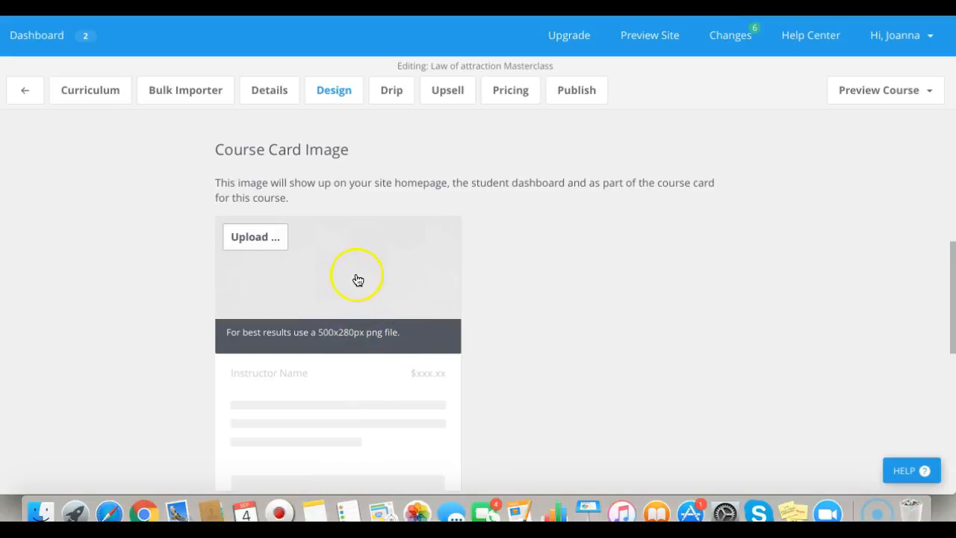
{"action": "scroll", "coordinate": [358, 381], "scroll_direction": "down", "scroll_amount": 2}
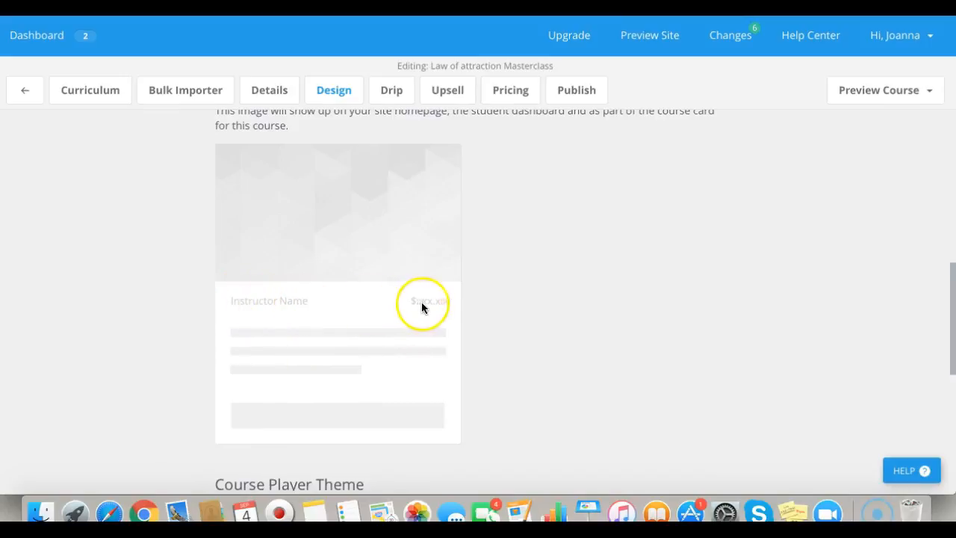
{"action": "scroll", "coordinate": [358, 457], "scroll_direction": "down", "scroll_amount": 10}
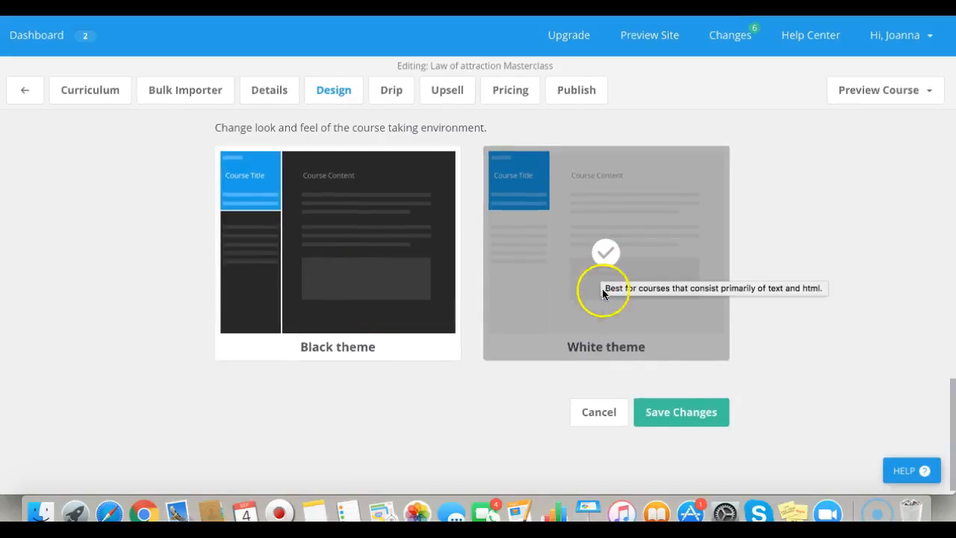
{"action": "left_click", "coordinate": [678, 415]}
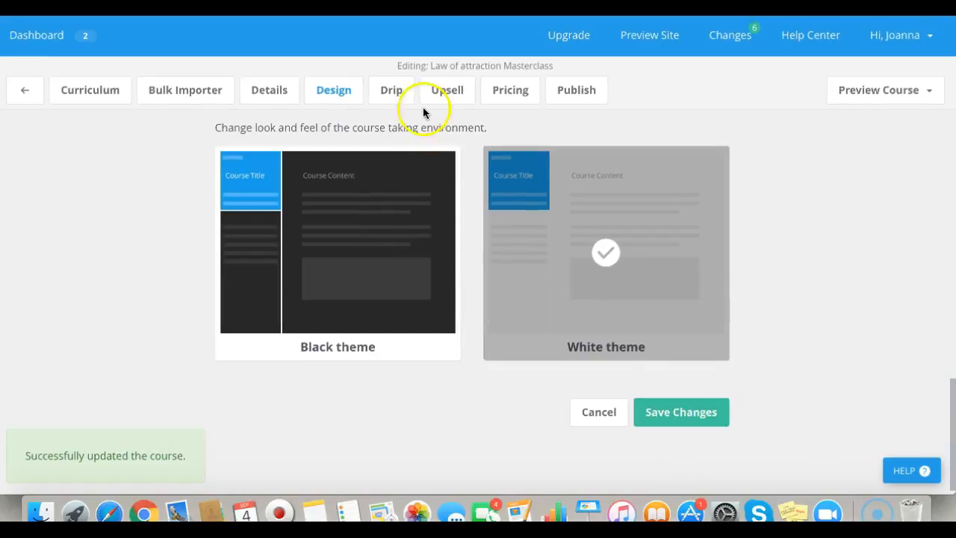
Look at the drip schedule feature and the upsell options for promoting other courses or bundles.
{"action": "left_click", "coordinate": [386, 94]}
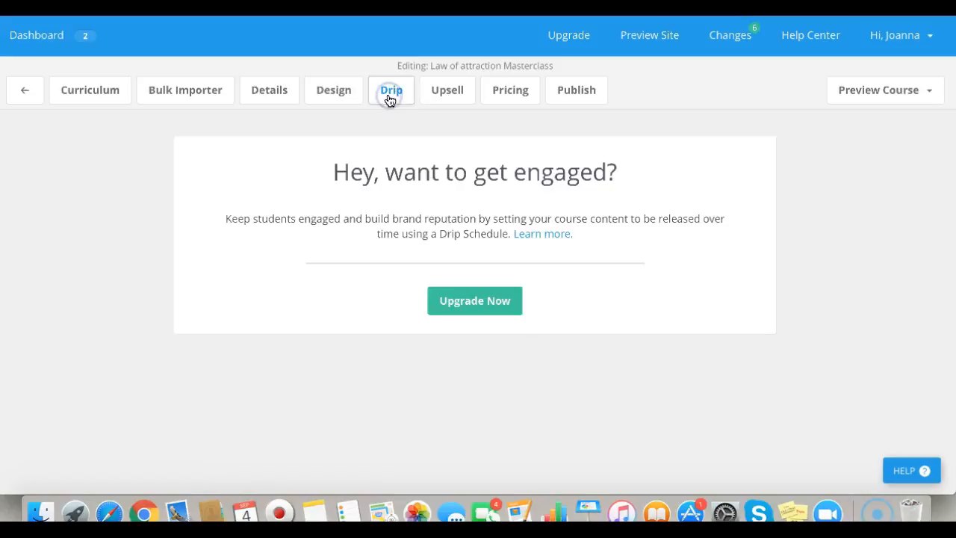
{"action": "scroll", "coordinate": [417, 356], "scroll_direction": "down", "scroll_amount": 3}
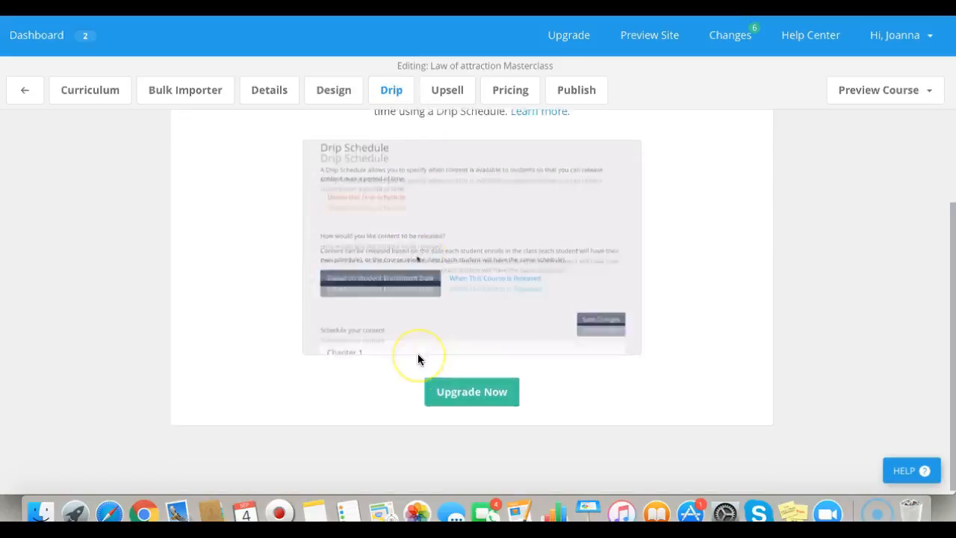
{"action": "scroll", "coordinate": [418, 356], "scroll_direction": "up", "scroll_amount": 3}
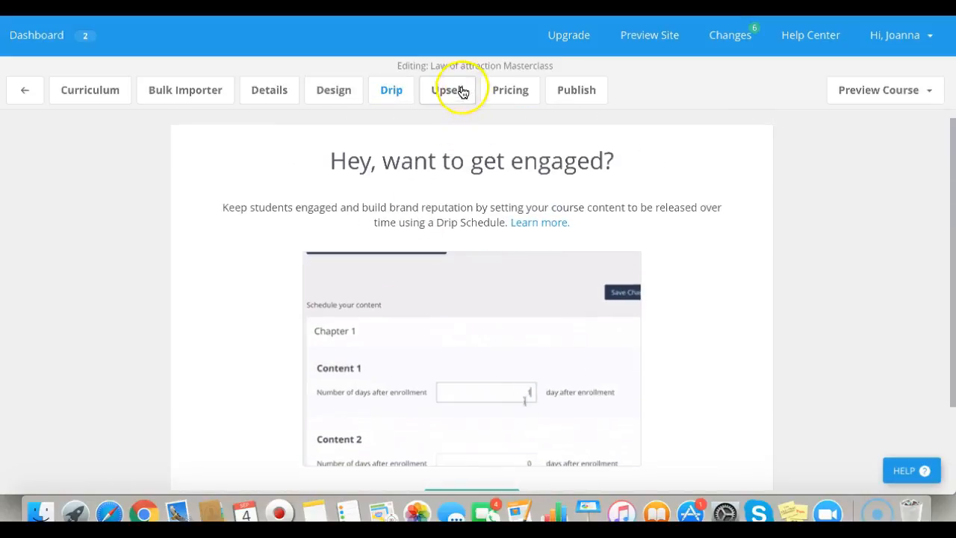
{"action": "left_click", "coordinate": [459, 99]}
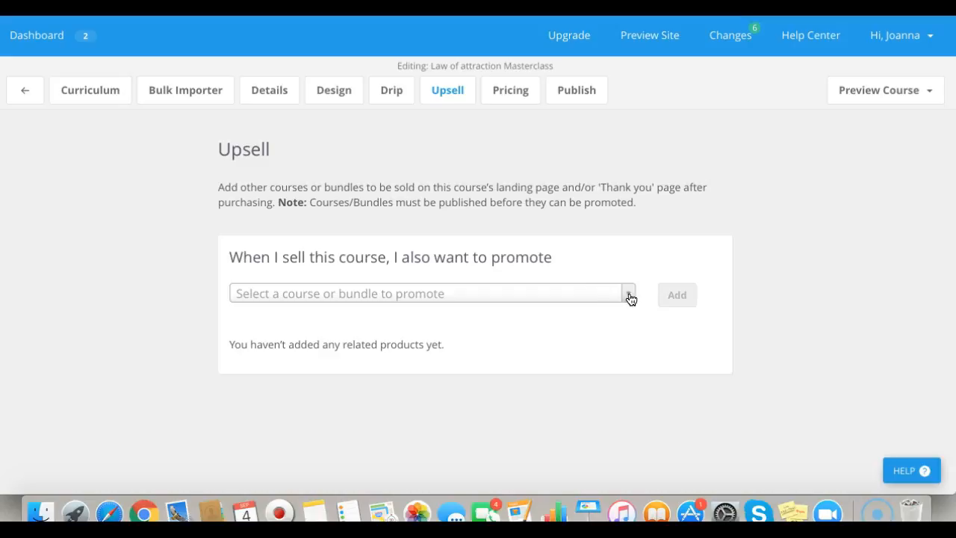
Choose Free as the course price and look over the Stripe payment account setup.
{"action": "left_click", "coordinate": [501, 92]}
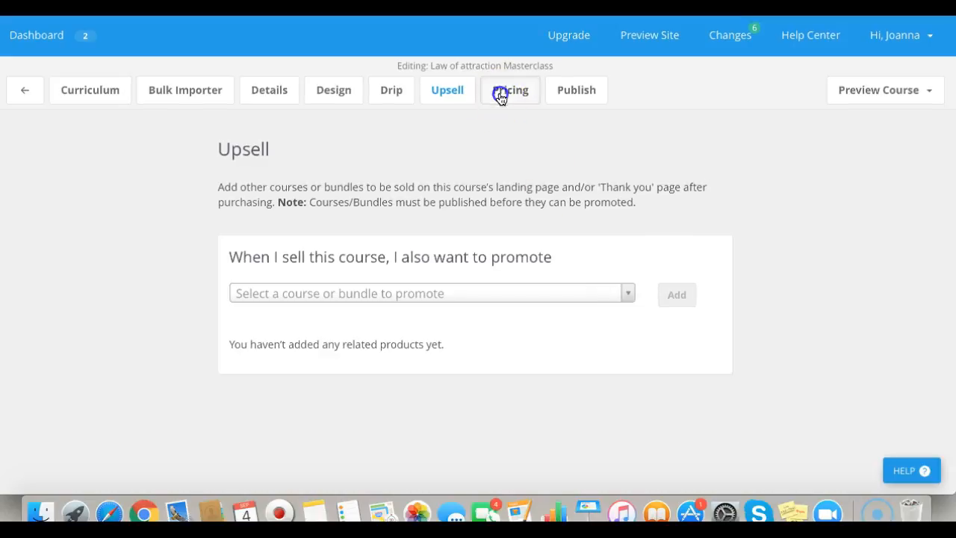
{"action": "left_click", "coordinate": [253, 211]}
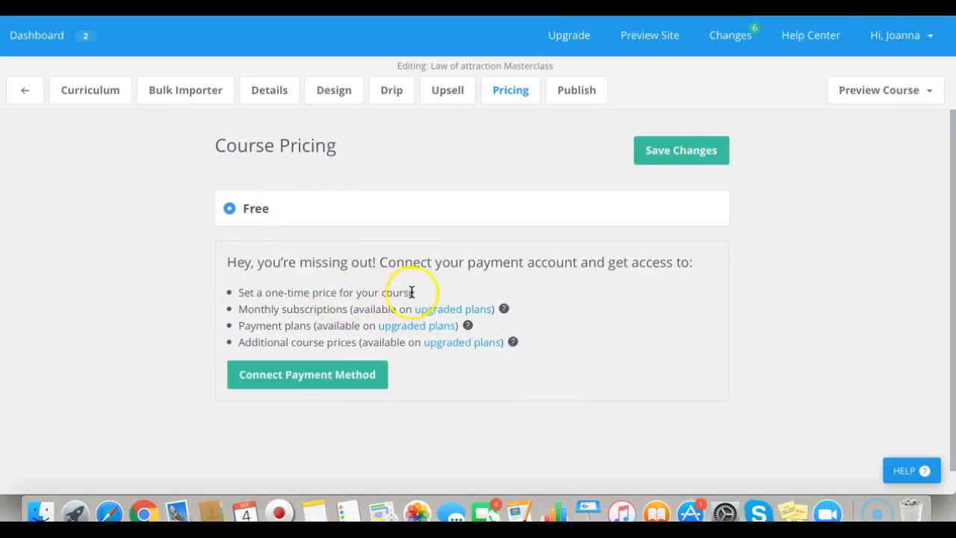
{"action": "left_click", "coordinate": [319, 380]}
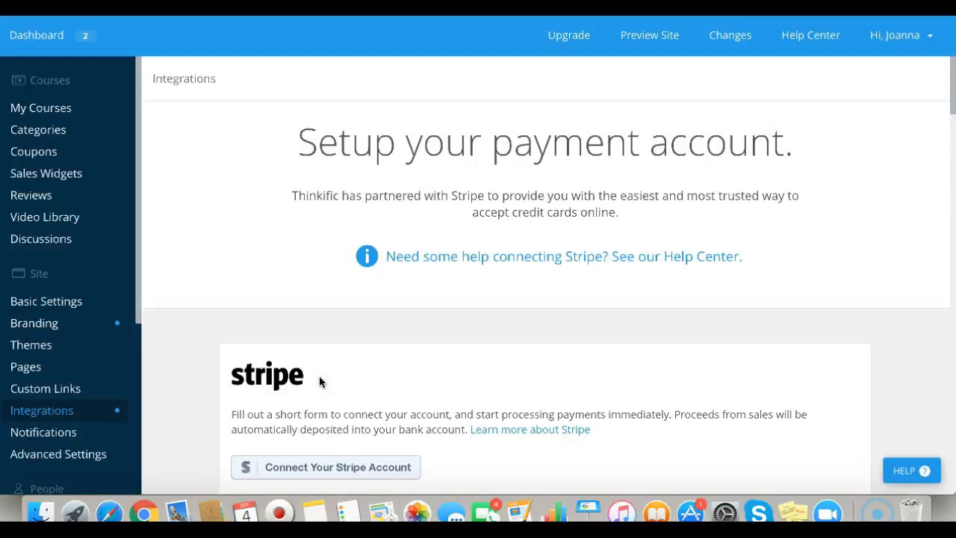
{"action": "scroll", "coordinate": [376, 430], "scroll_direction": "down", "scroll_amount": 3}
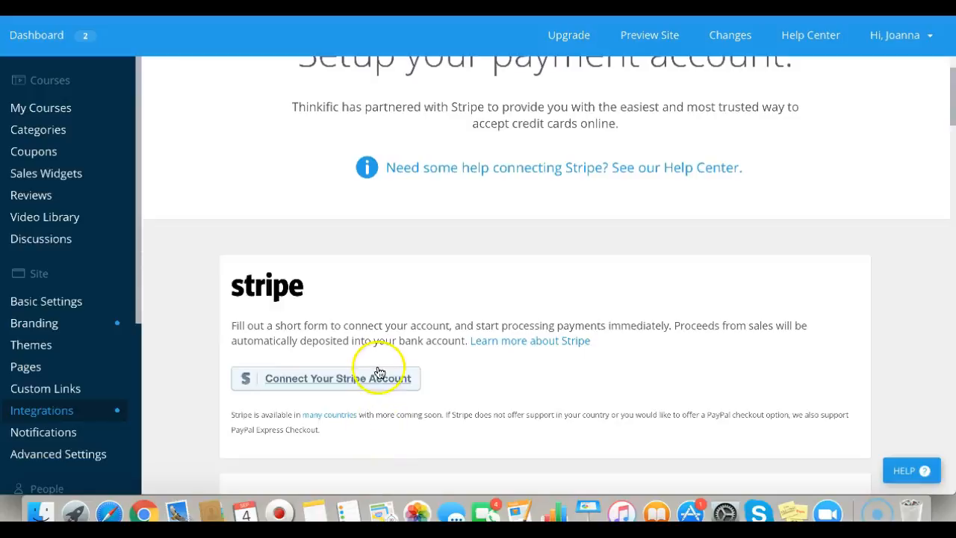
{"action": "scroll", "coordinate": [379, 392], "scroll_direction": "up", "scroll_amount": 2}
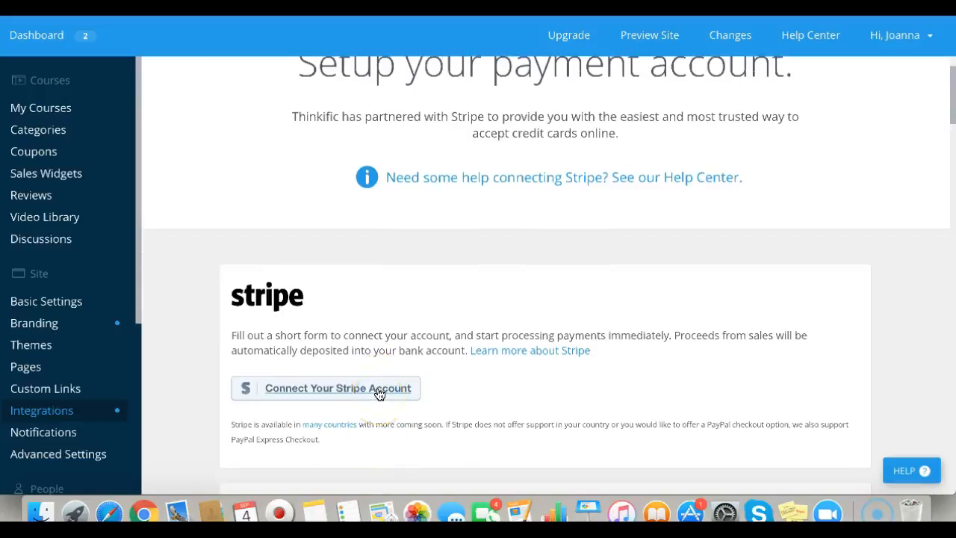
{"action": "scroll", "coordinate": [379, 392], "scroll_direction": "down", "scroll_amount": 2}
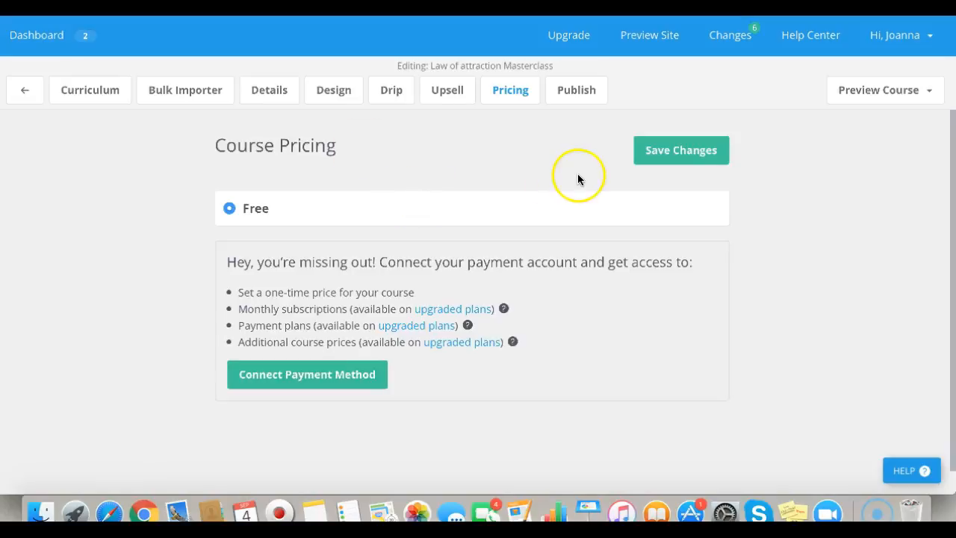
Save the course pricing and publish the Law of attraction Masterclass course.
{"action": "left_click", "coordinate": [675, 158]}
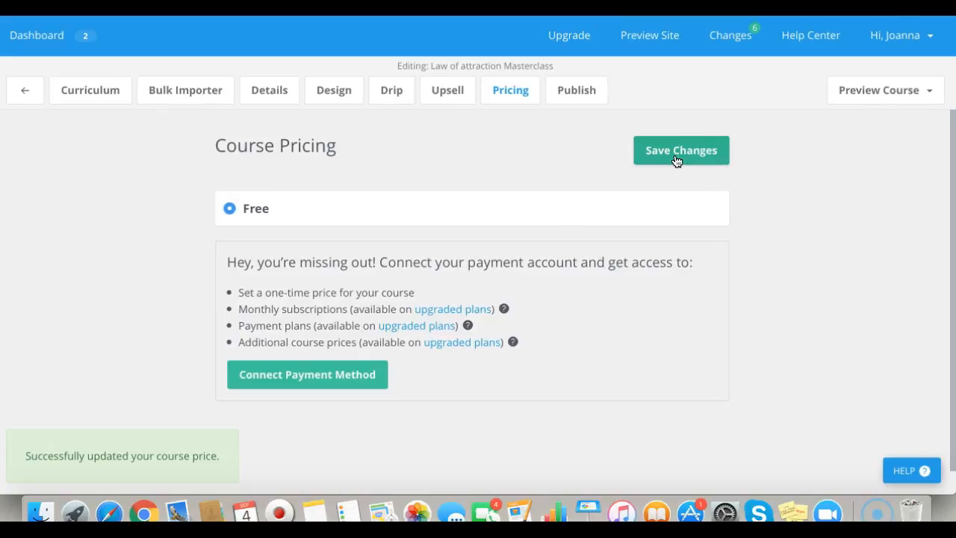
{"action": "left_click", "coordinate": [574, 92]}
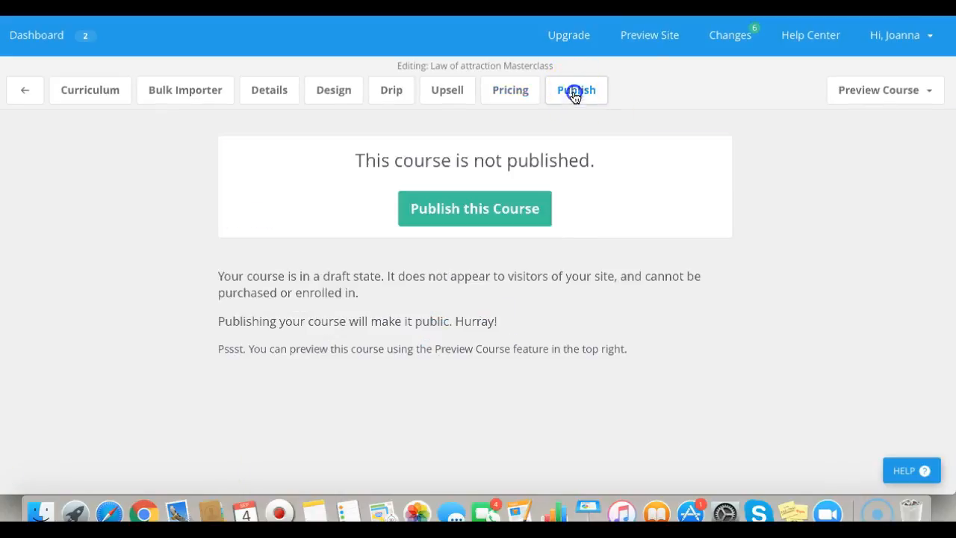
{"action": "left_click", "coordinate": [499, 209]}
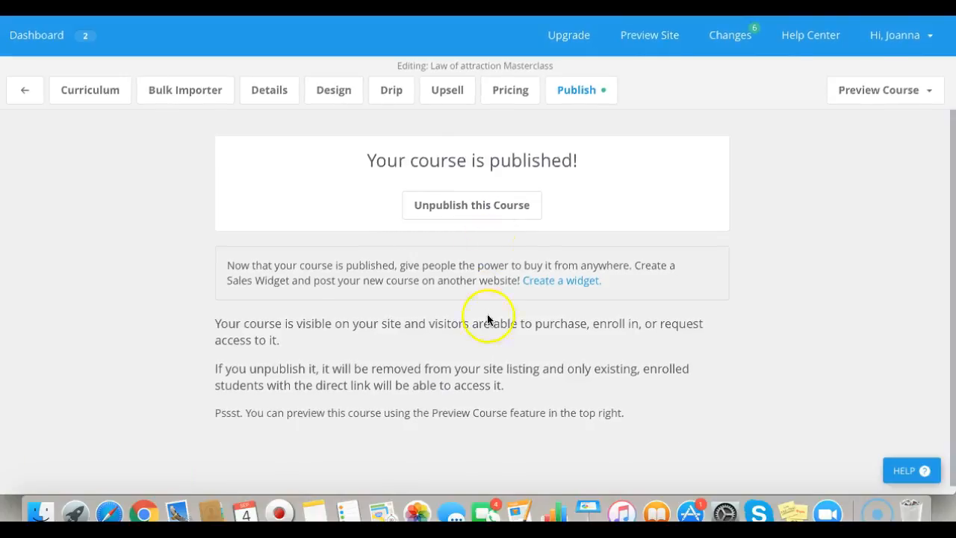
{"action": "scroll", "coordinate": [487, 354], "scroll_direction": "down", "scroll_amount": 1}
{"action": "scroll", "coordinate": [487, 354], "scroll_direction": "up", "scroll_amount": 1}
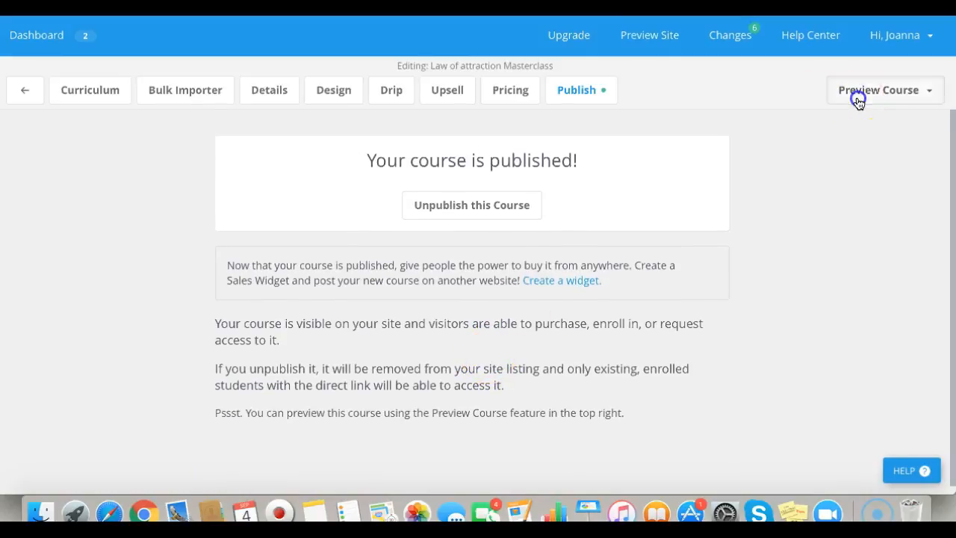
Preview the course and examine its landing page, including the banner, instructor section, course curriculum and Resume Course link.
{"action": "left_click", "coordinate": [854, 99]}
{"action": "left_click", "coordinate": [875, 120]}
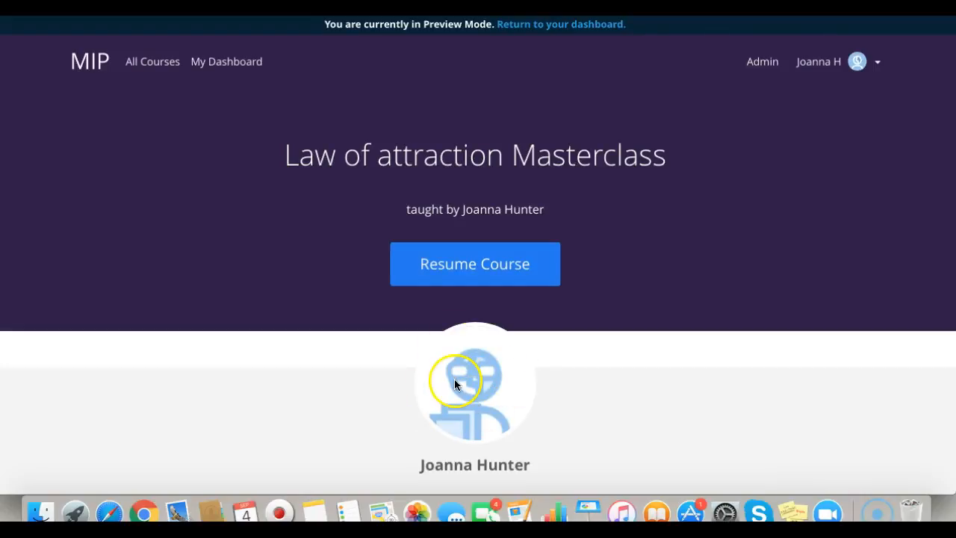
{"action": "scroll", "coordinate": [458, 292], "scroll_direction": "down", "scroll_amount": 5}
{"action": "scroll", "coordinate": [458, 292], "scroll_direction": "down", "scroll_amount": 5}
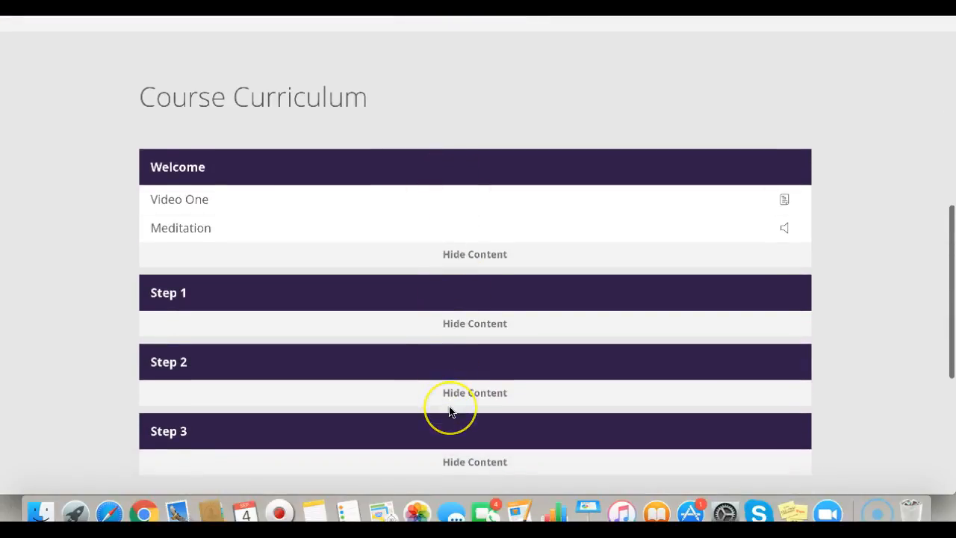
{"action": "scroll", "coordinate": [449, 407], "scroll_direction": "down", "scroll_amount": 5}
{"action": "left_click", "coordinate": [464, 344]}
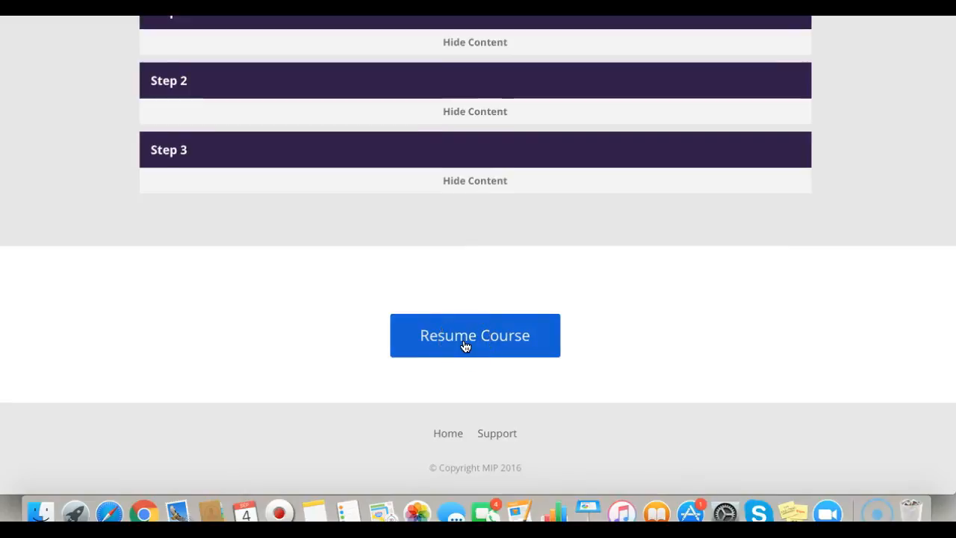
{"action": "left_click", "coordinate": [411, 346]}
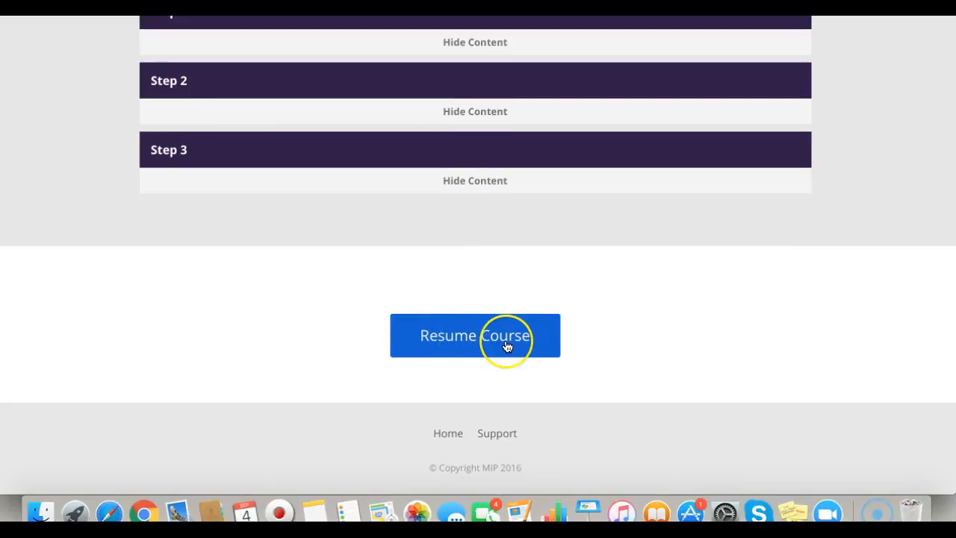
{"action": "scroll", "coordinate": [507, 346], "scroll_direction": "up", "scroll_amount": 3}
{"action": "scroll", "coordinate": [507, 346], "scroll_direction": "up", "scroll_amount": 4}
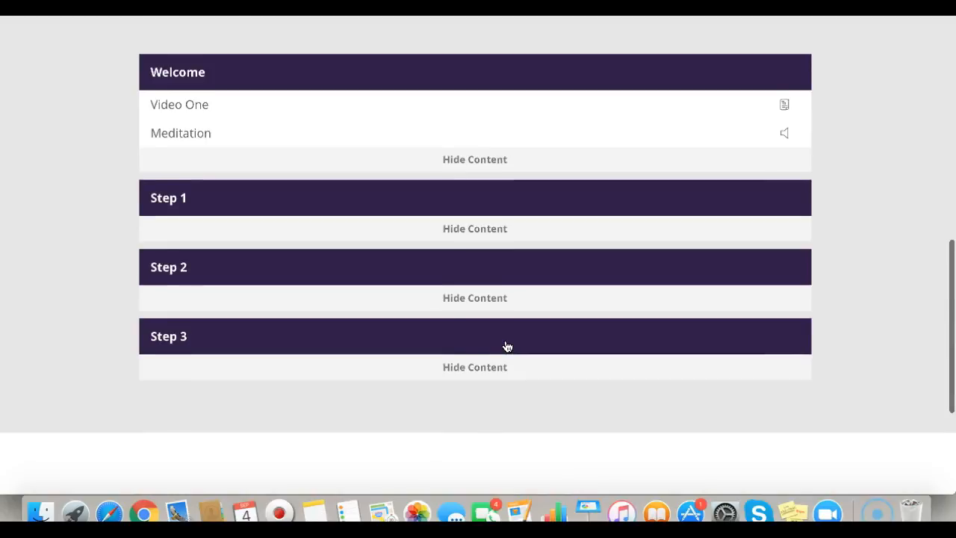
{"action": "scroll", "coordinate": [508, 346], "scroll_direction": "up", "scroll_amount": 10}
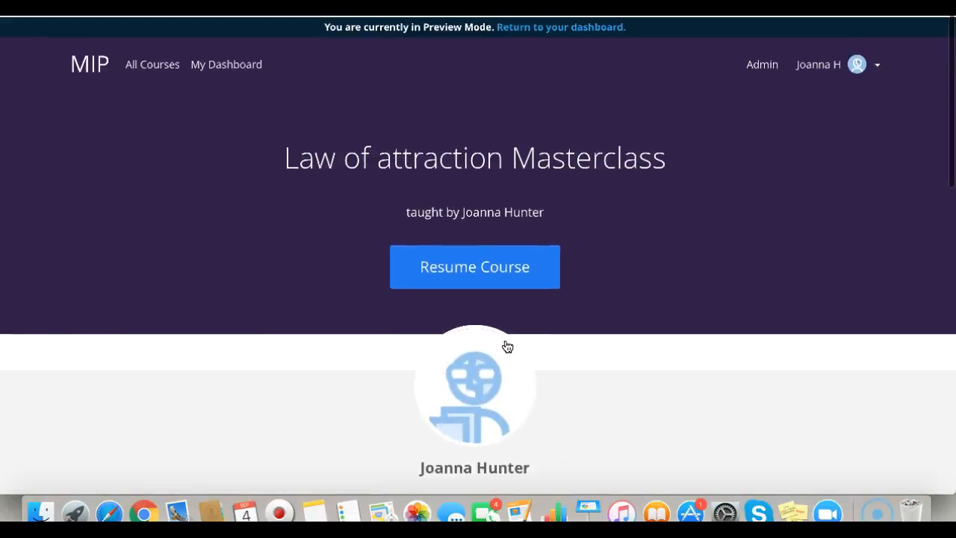
Leave the course preview and go to the sales widget settings for the Law of attraction Masterclass.
{"action": "left_click", "coordinate": [294, 120]}
{"action": "left_click", "coordinate": [549, 33]}
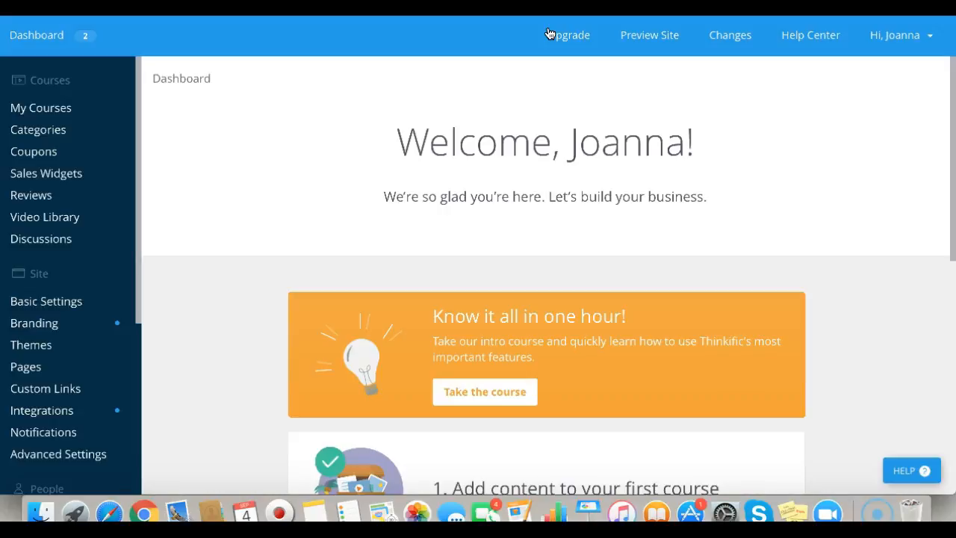
{"action": "left_click", "coordinate": [166, 78]}
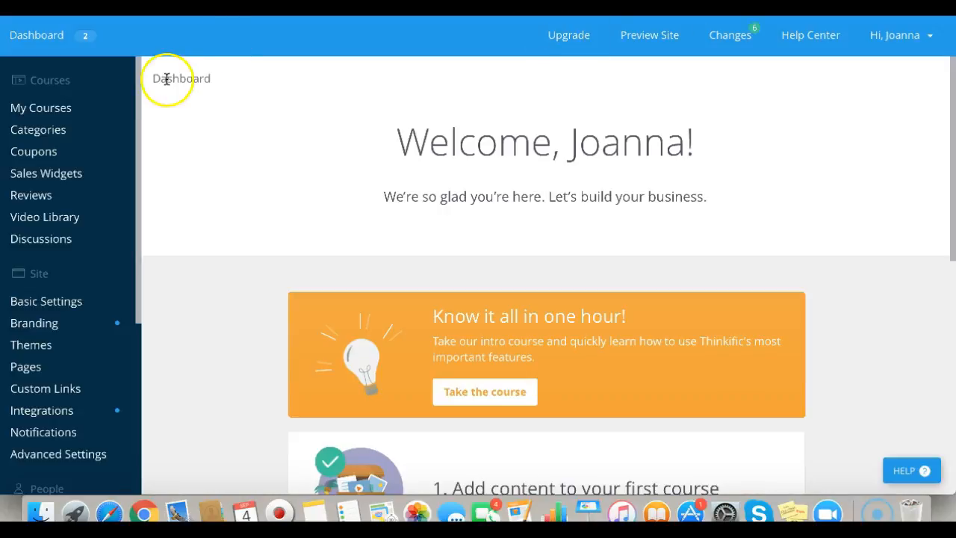
{"action": "left_click", "coordinate": [54, 180]}
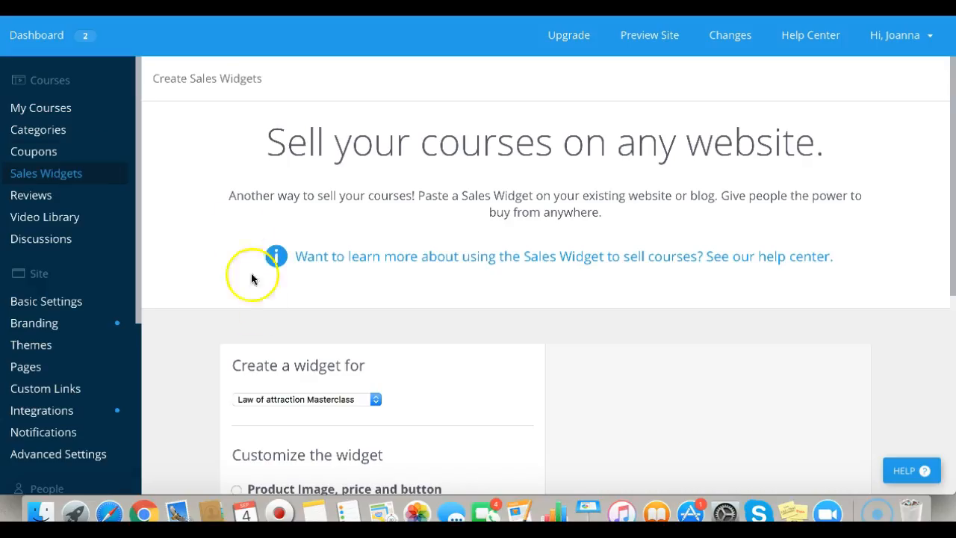
{"action": "scroll", "coordinate": [252, 314], "scroll_direction": "down", "scroll_amount": 6}
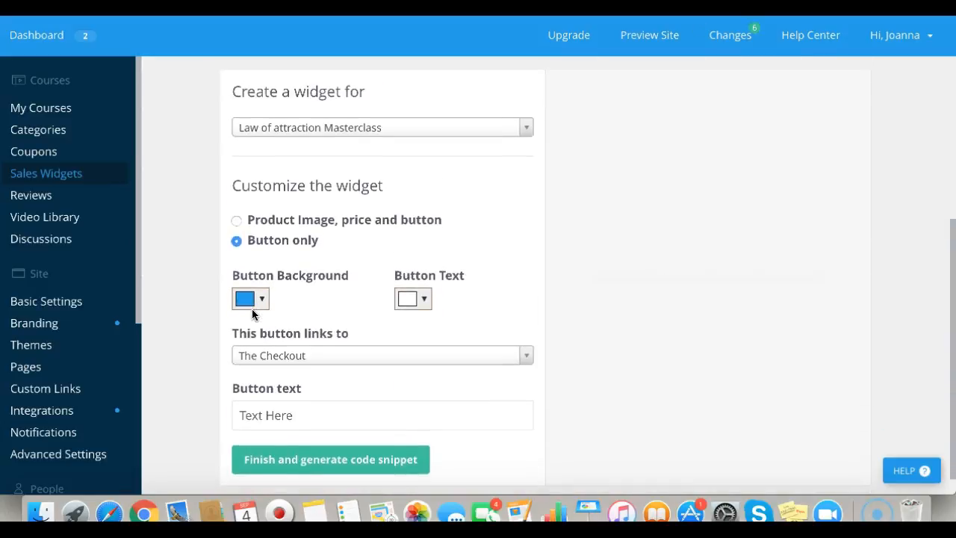
Set the widget's button background to purple (#9900ff) and have the button link to The Checkout.
{"action": "left_click", "coordinate": [256, 300]}
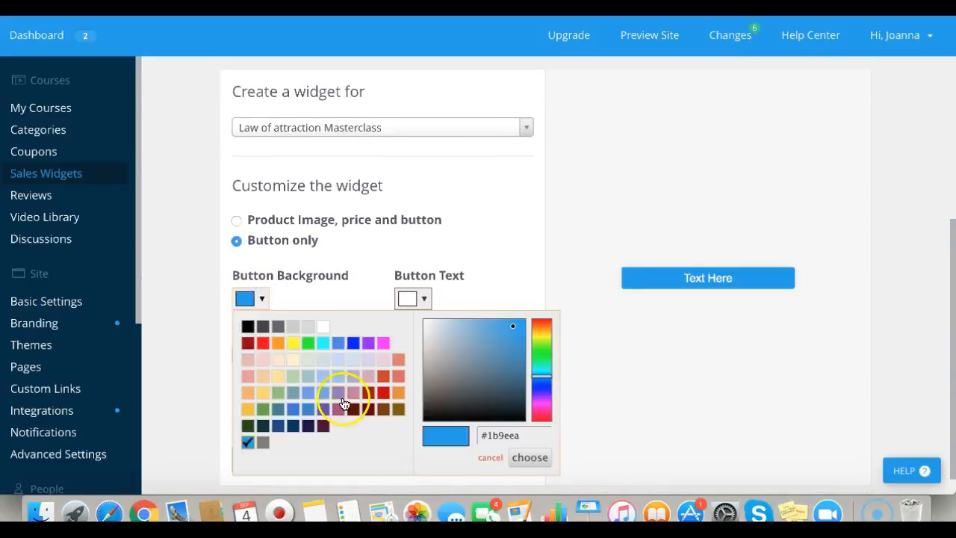
{"action": "left_click", "coordinate": [368, 342]}
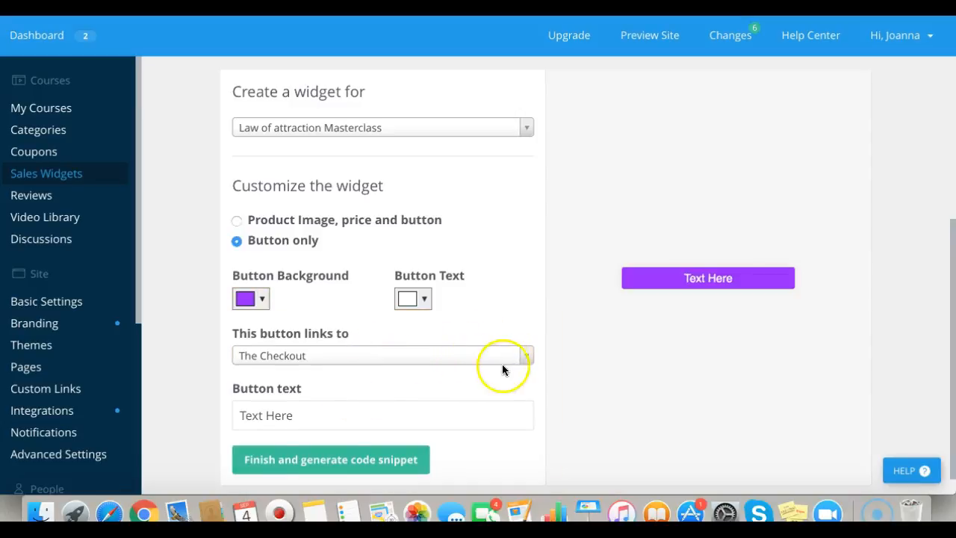
{"action": "left_click", "coordinate": [524, 357]}
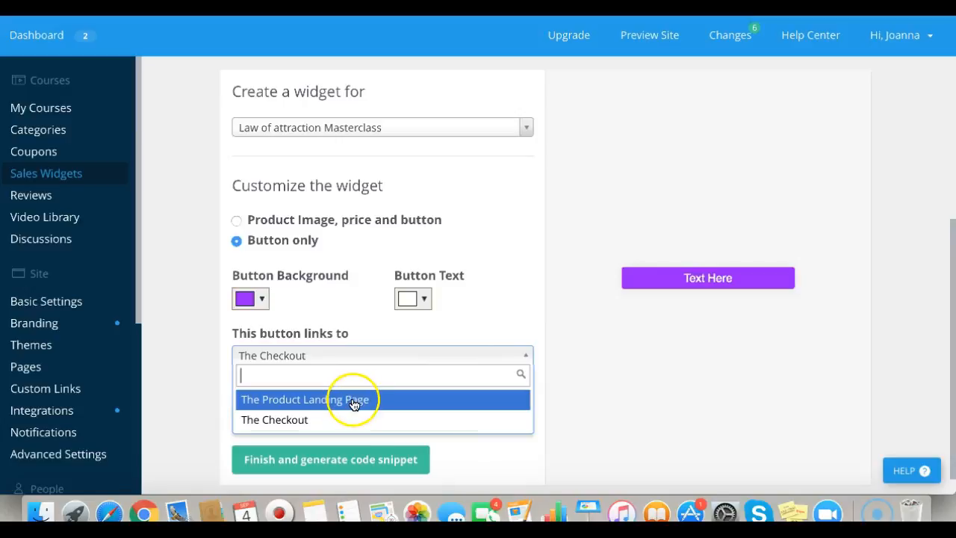
{"action": "left_click", "coordinate": [328, 418]}
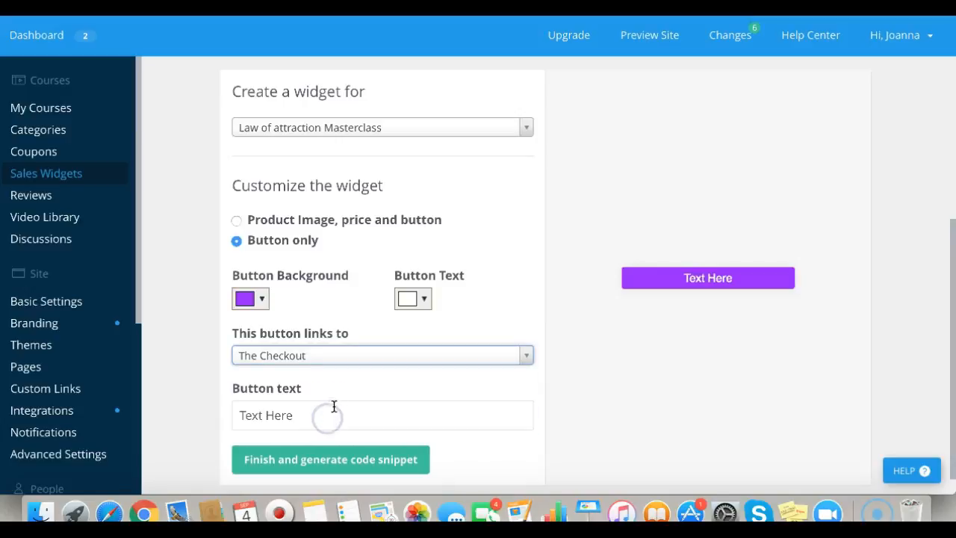
Replace the widget's placeholder button text with "BUY NOW!".
{"action": "left_click", "coordinate": [285, 415]}
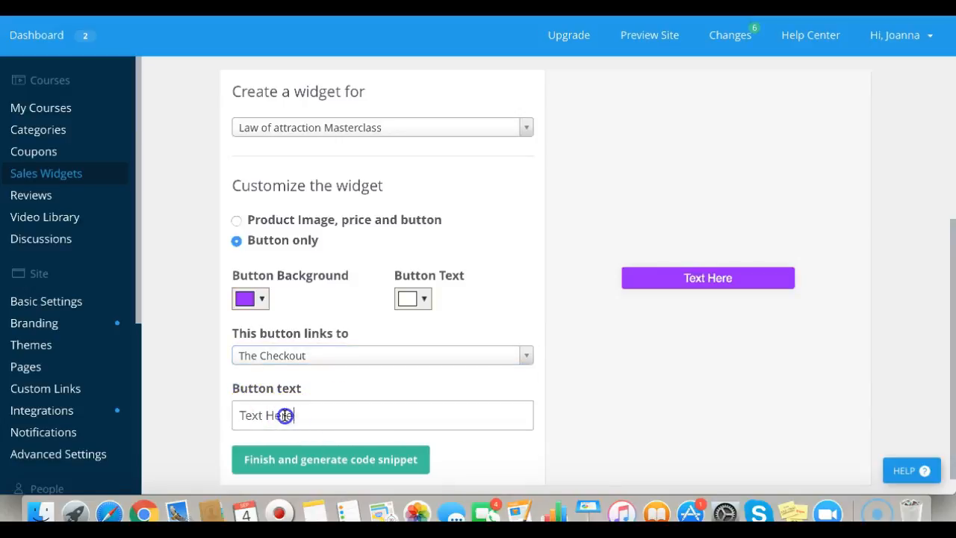
{"action": "left_click_drag", "start_coordinate": [286, 415], "coordinate": [212, 414]}
{"action": "type", "text": "BUY NOW!"}
Finish the sales widget by generating its code snippet, and try to copy the snippet to the clipboard.
{"action": "left_click", "coordinate": [303, 469]}
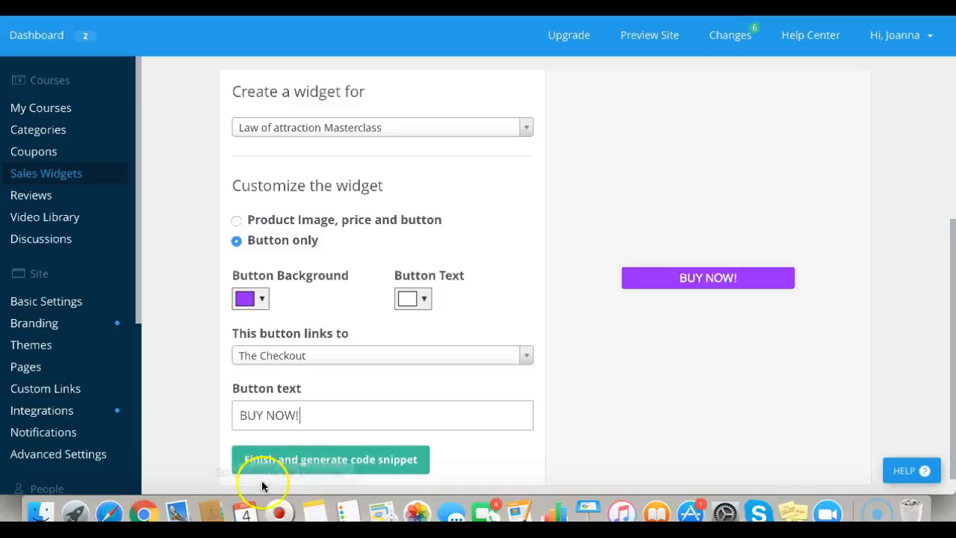
{"action": "left_click", "coordinate": [382, 460]}
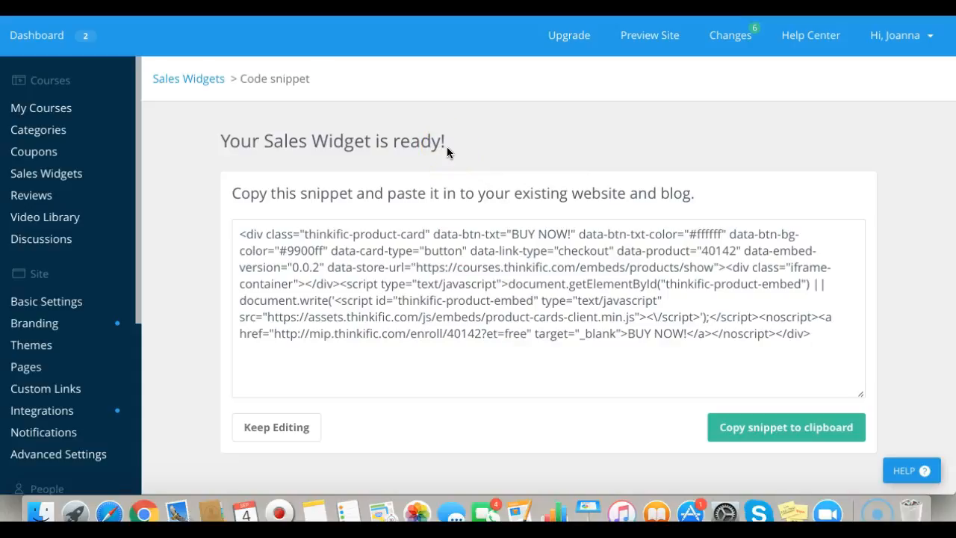
{"action": "left_click", "coordinate": [788, 432]}
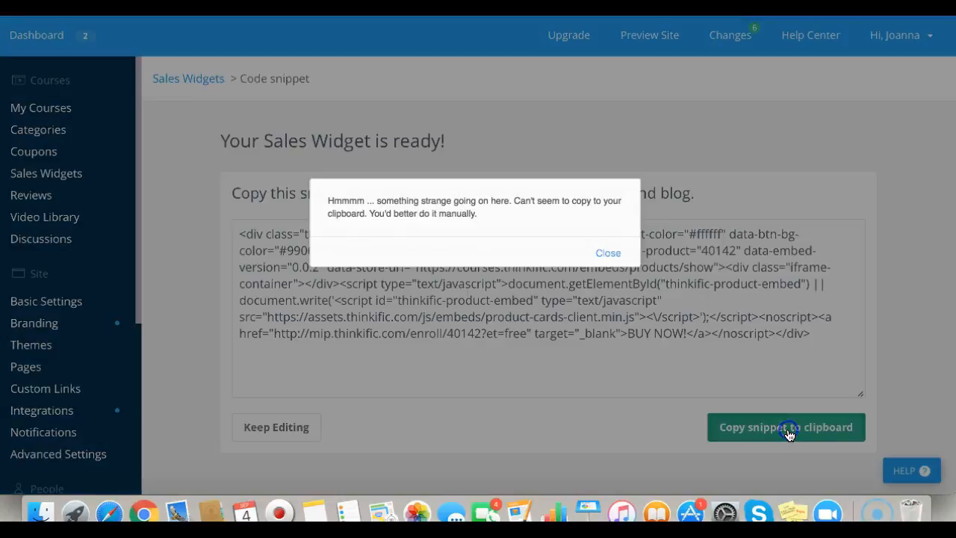
{"action": "left_click", "coordinate": [609, 253]}
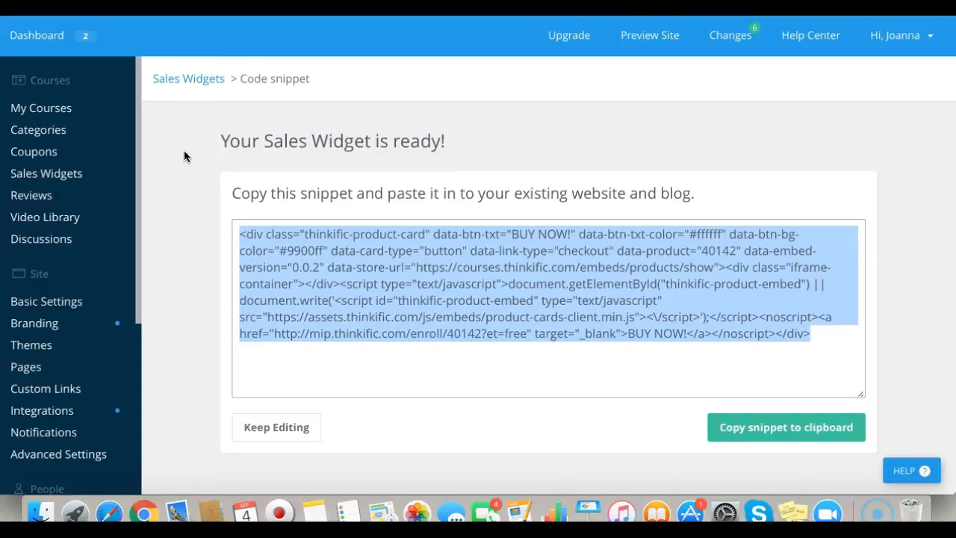
Preview the site and view its list of all courses.
{"action": "left_click", "coordinate": [653, 36]}
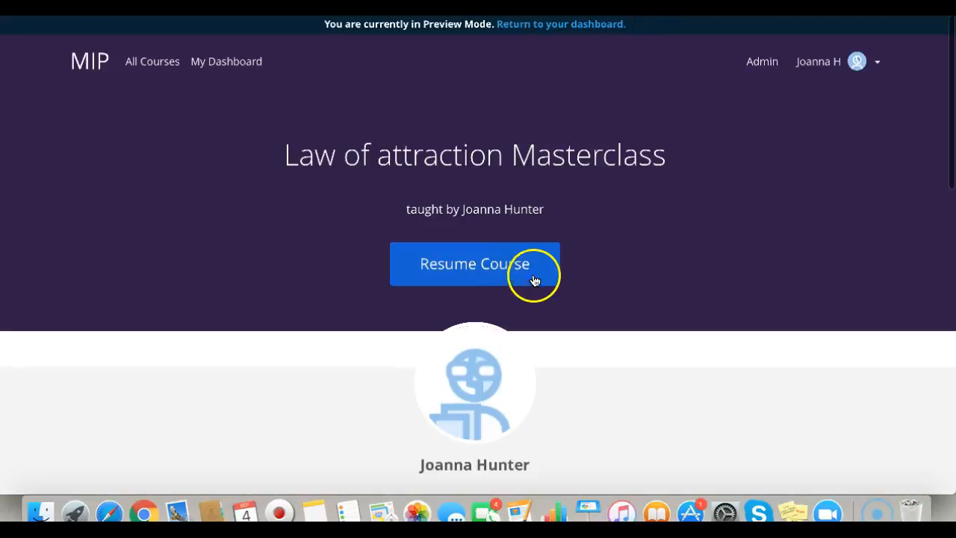
{"action": "left_click", "coordinate": [148, 65]}
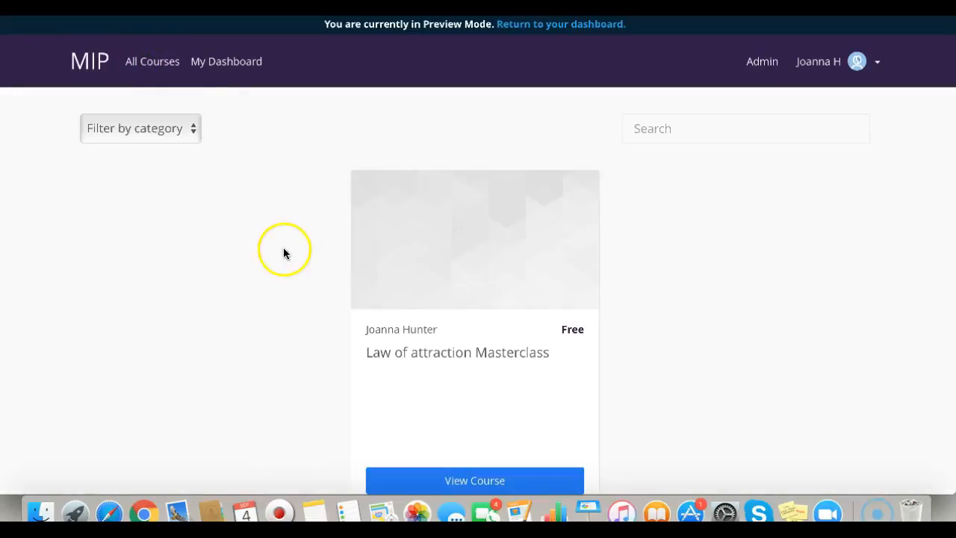